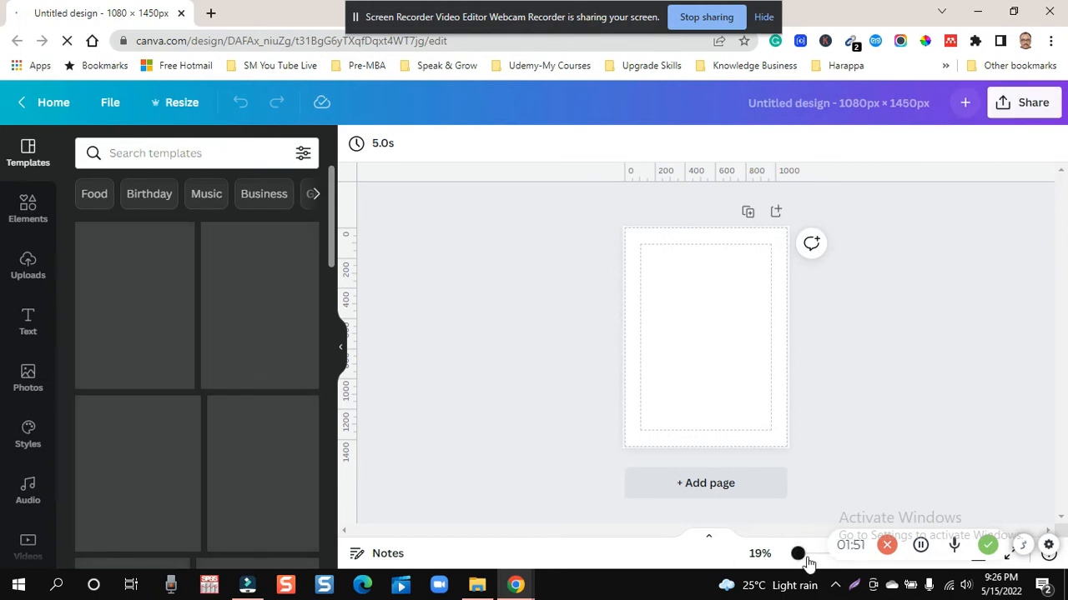
# - Search the photo library for "nature"
pyautogui.moveTo(805, 560); pyautogui.dragTo(801, 562)
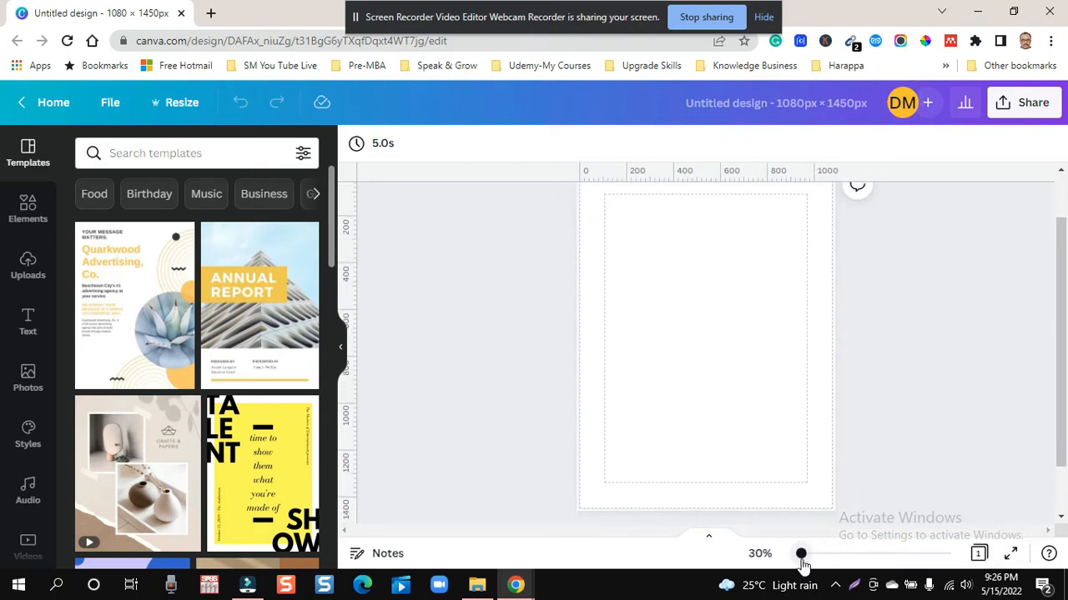
pyautogui.moveTo(1061, 280); pyautogui.dragTo(1062, 275)
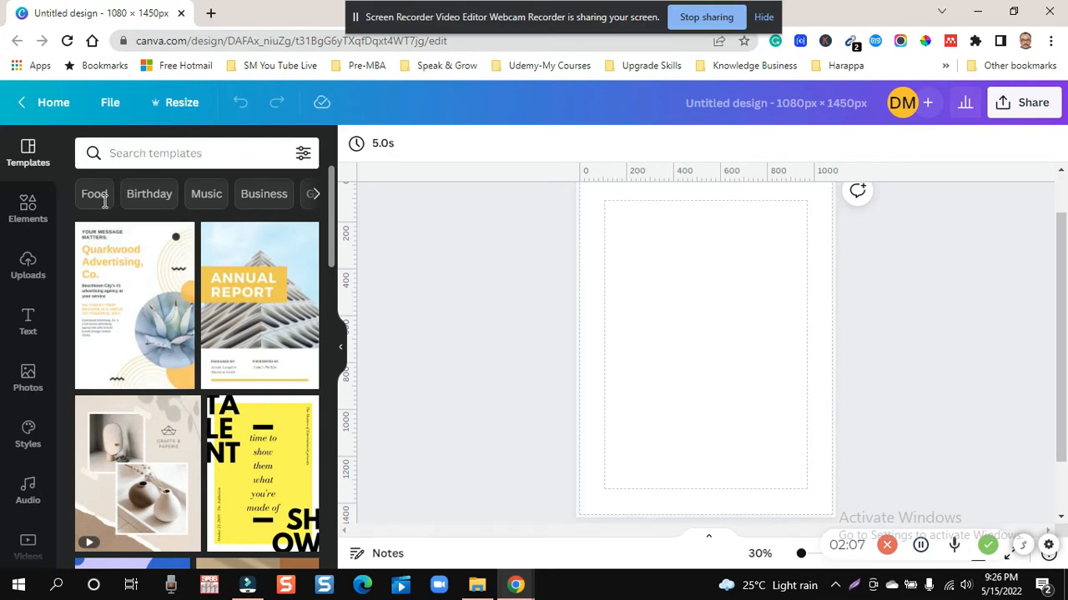
pyautogui.click(18, 386)
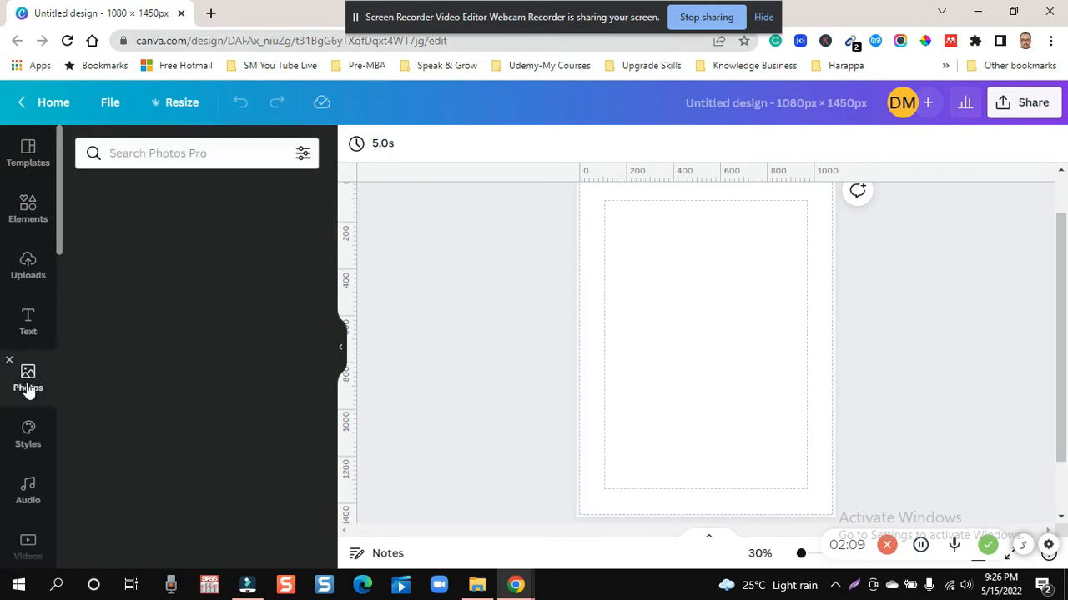
pyautogui.click(172, 155)
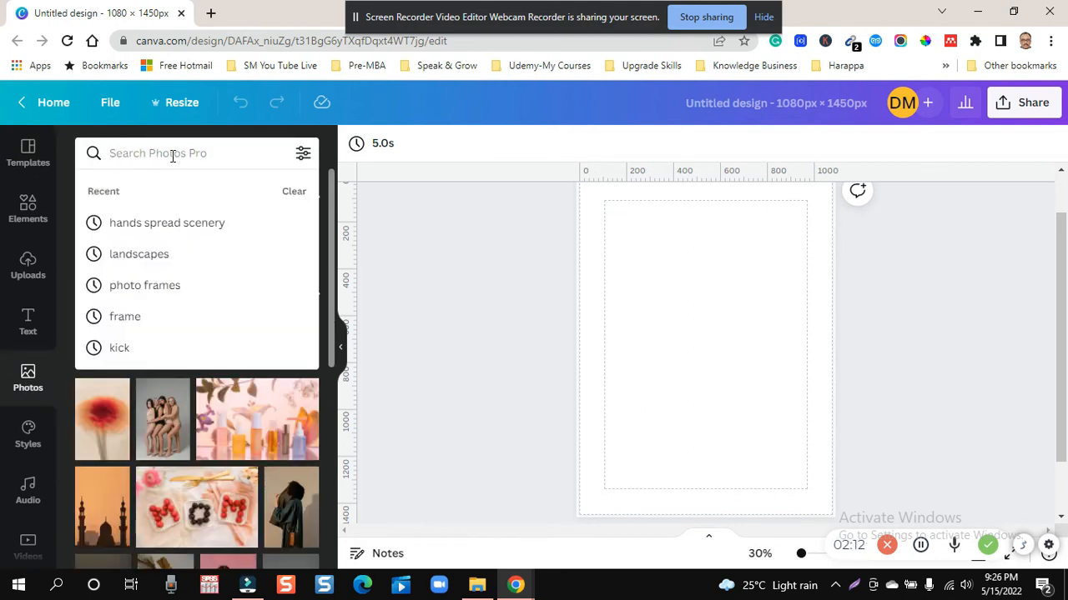
pyautogui.write('nature')
pyautogui.press('Return')
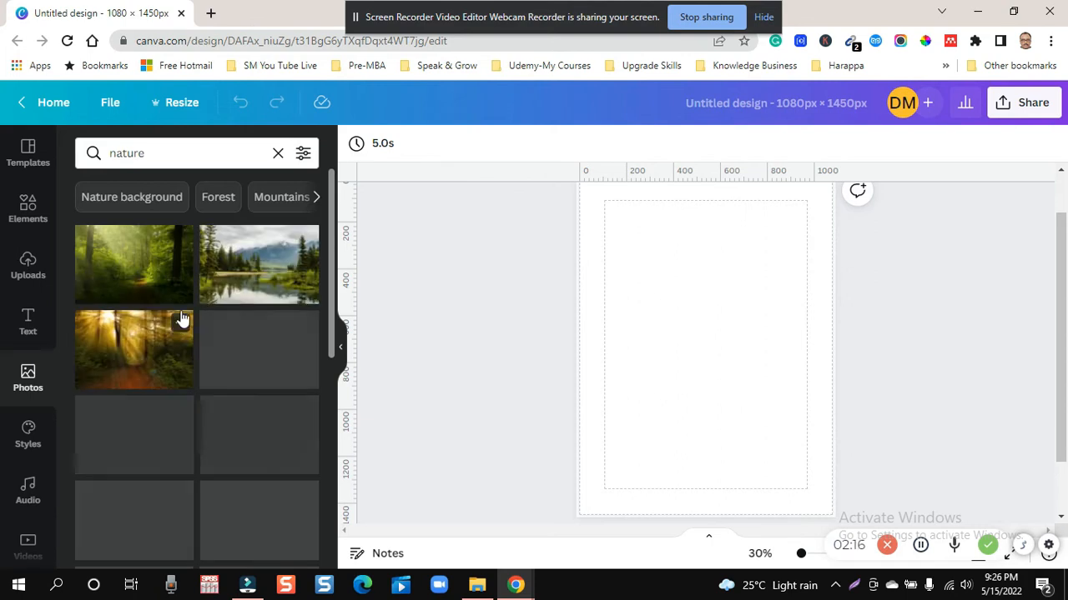
# - Browse the nature photo results for a suitable picture for the blank 1080 × 1450 px page
pyautogui.scroll(-4, 207, 319)
pyautogui.scroll(-10, 207, 319)
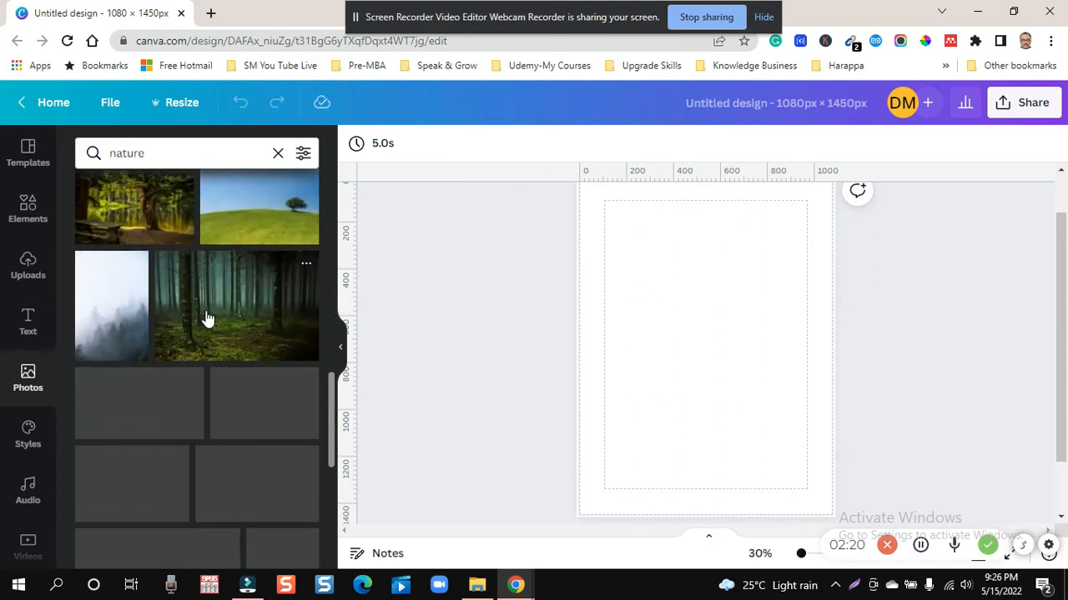
pyautogui.scroll(-6, 207, 319)
pyautogui.scroll(-5, 207, 319)
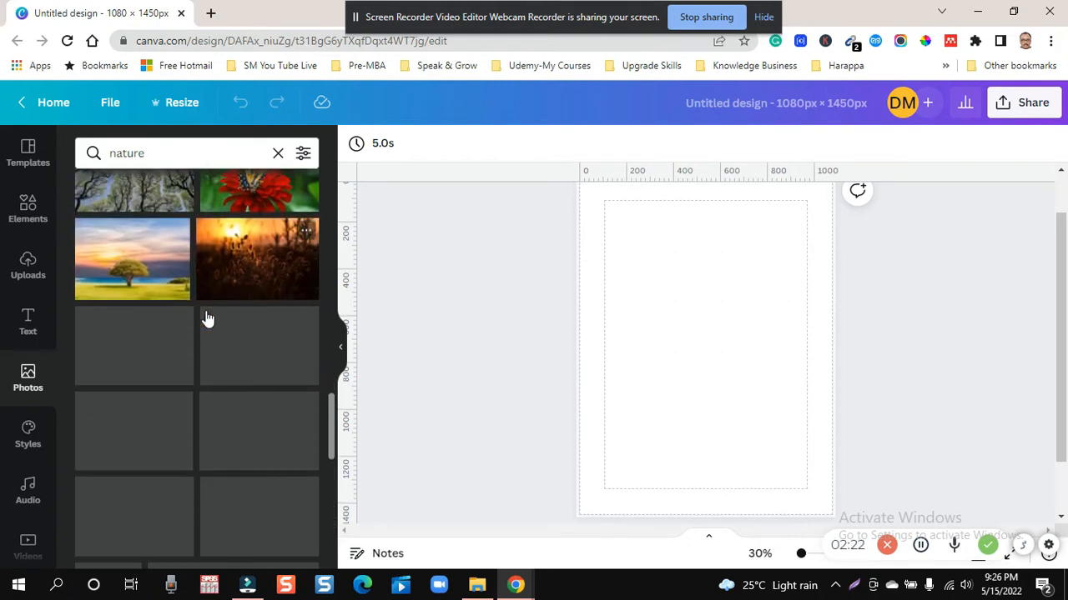
pyautogui.scroll(-8, 207, 318)
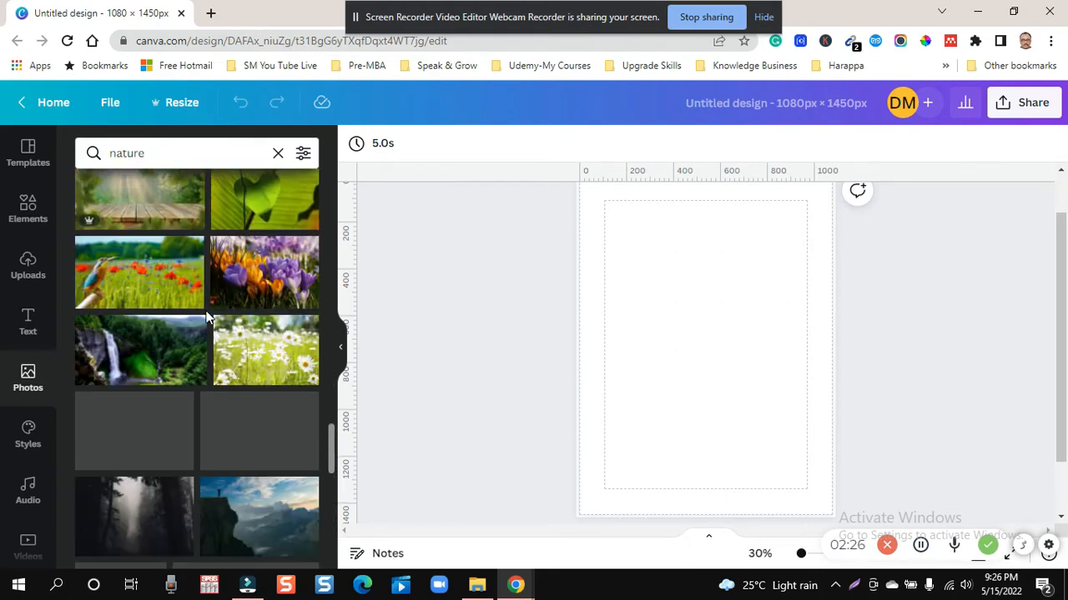
pyautogui.scroll(-3, 207, 318)
pyautogui.scroll(-3, 207, 318)
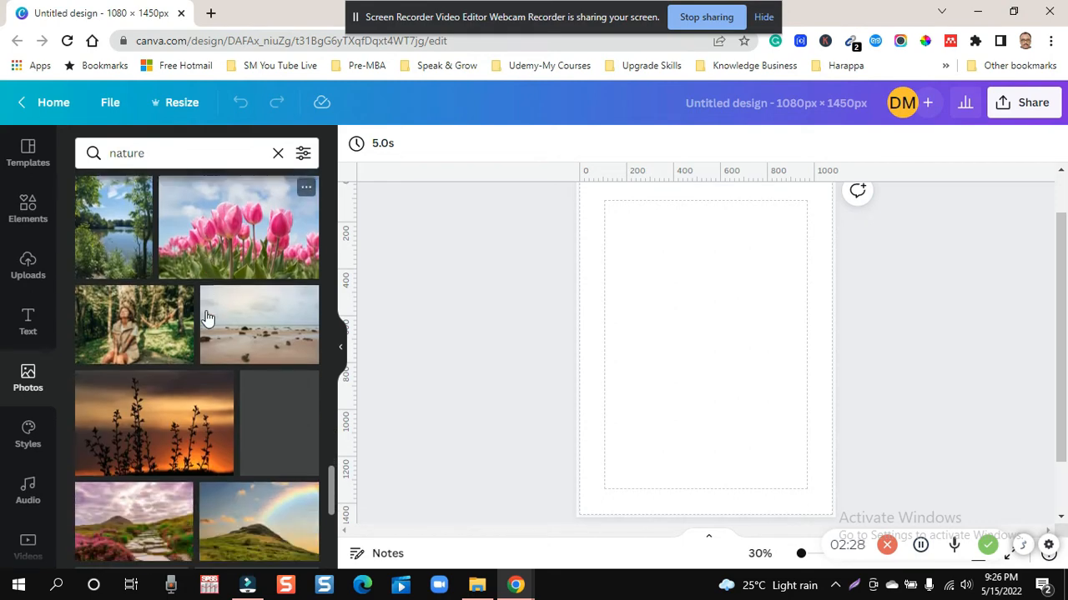
pyautogui.scroll(-10, 207, 319)
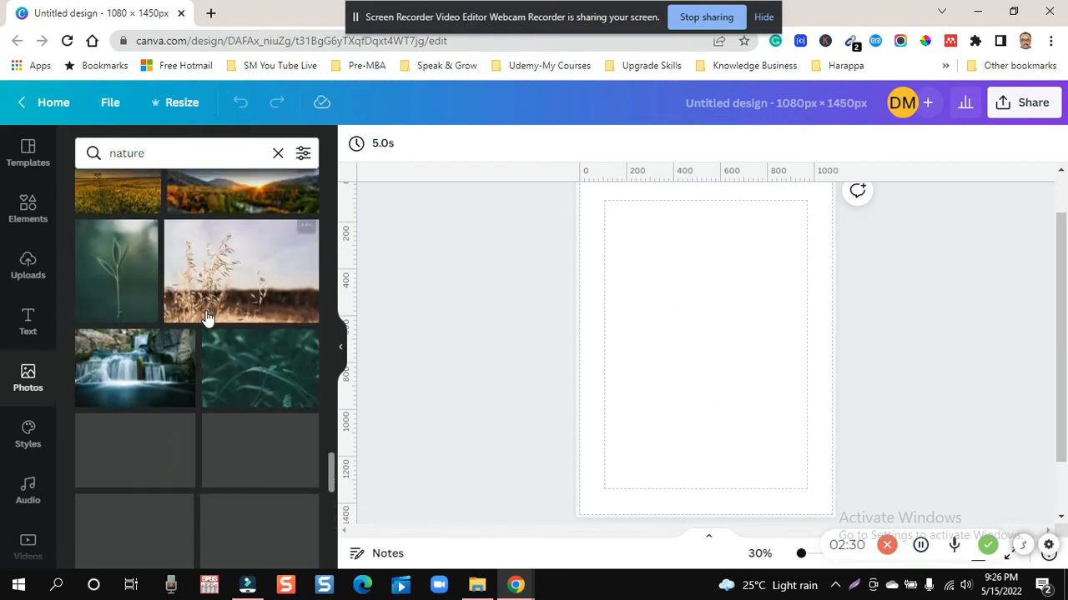
pyautogui.scroll(-5, 208, 312)
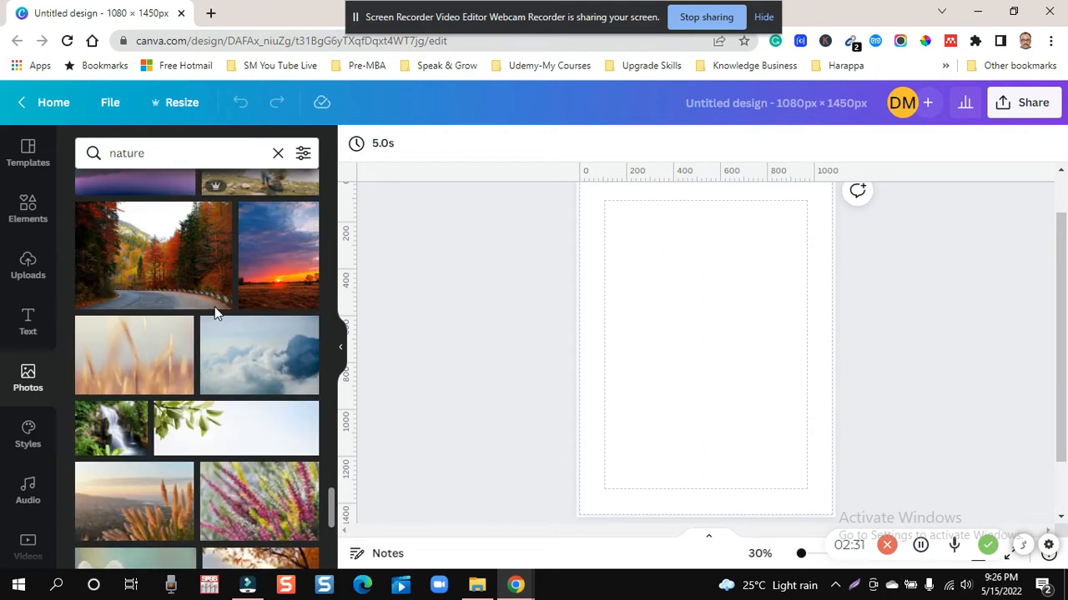
pyautogui.scroll(-5, 215, 312)
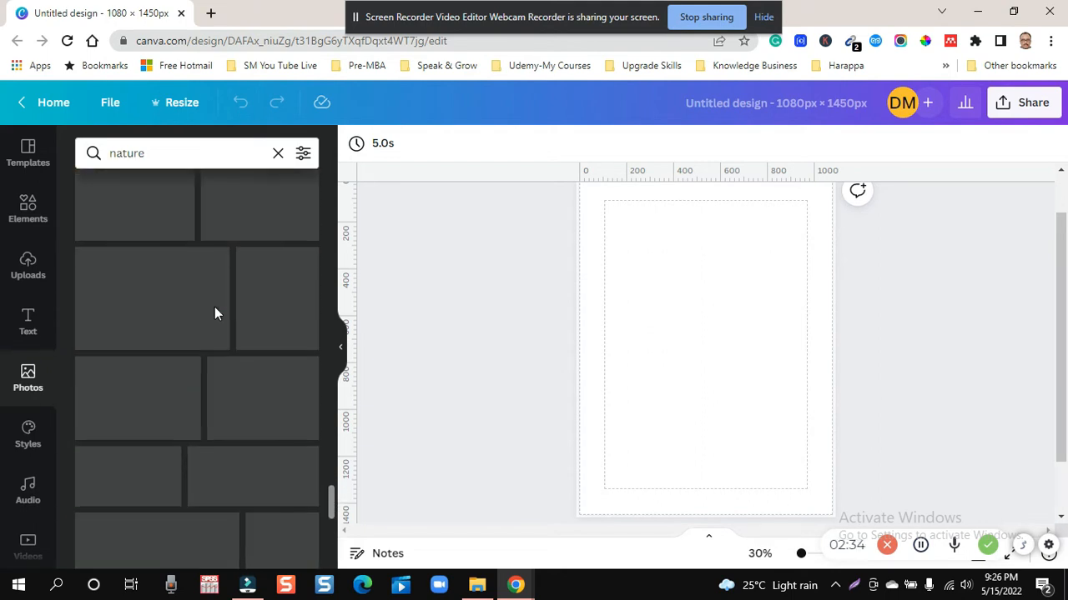
pyautogui.scroll(-3, 214, 313)
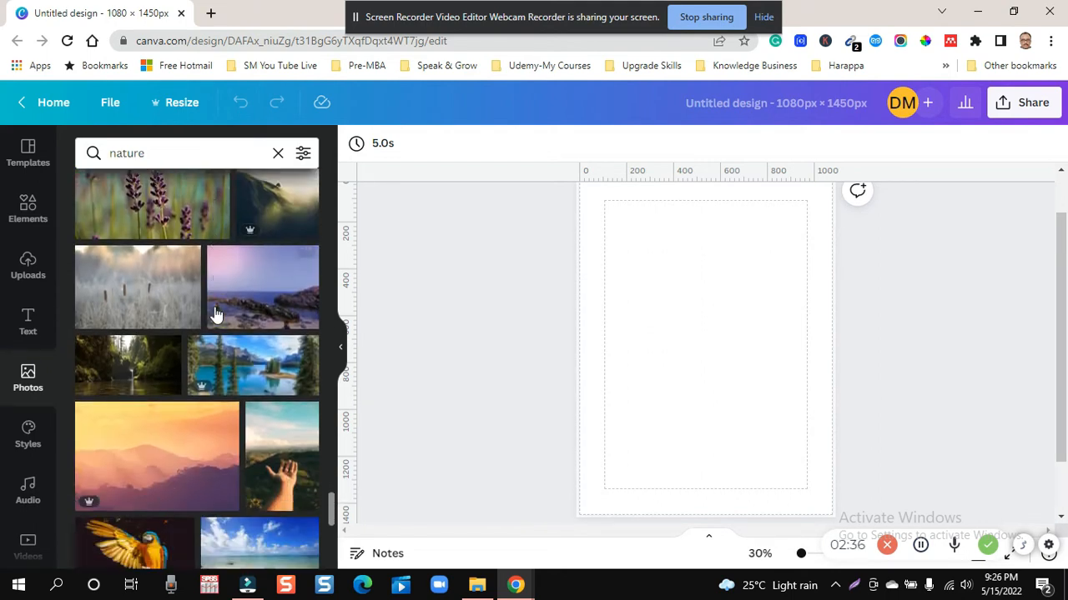
pyautogui.scroll(-10, 215, 313)
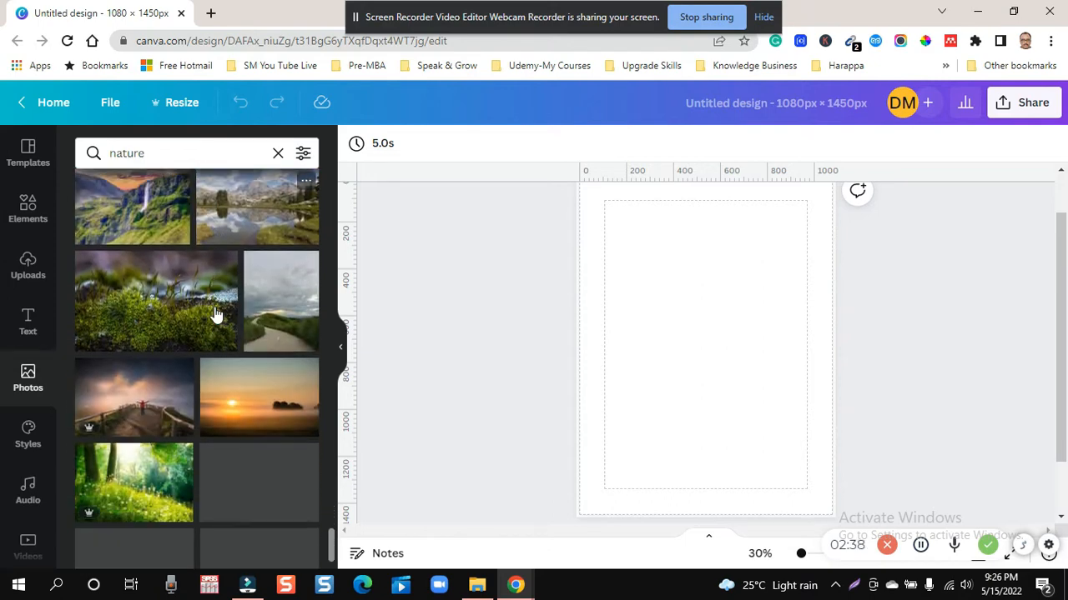
pyautogui.scroll(-5, 215, 313)
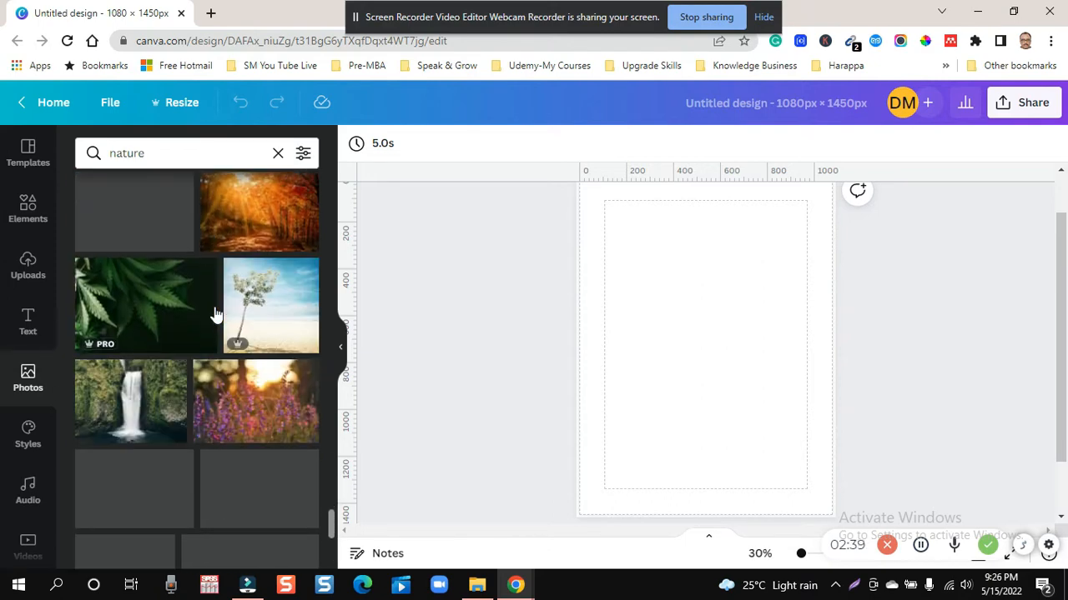
pyautogui.scroll(-8, 214, 313)
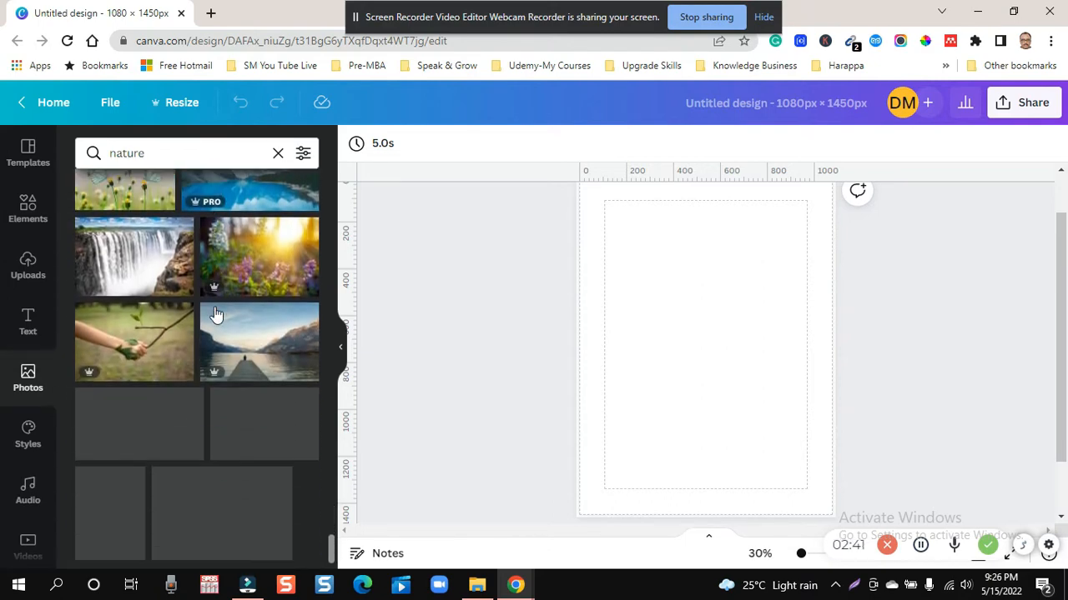
pyautogui.scroll(-10, 215, 314)
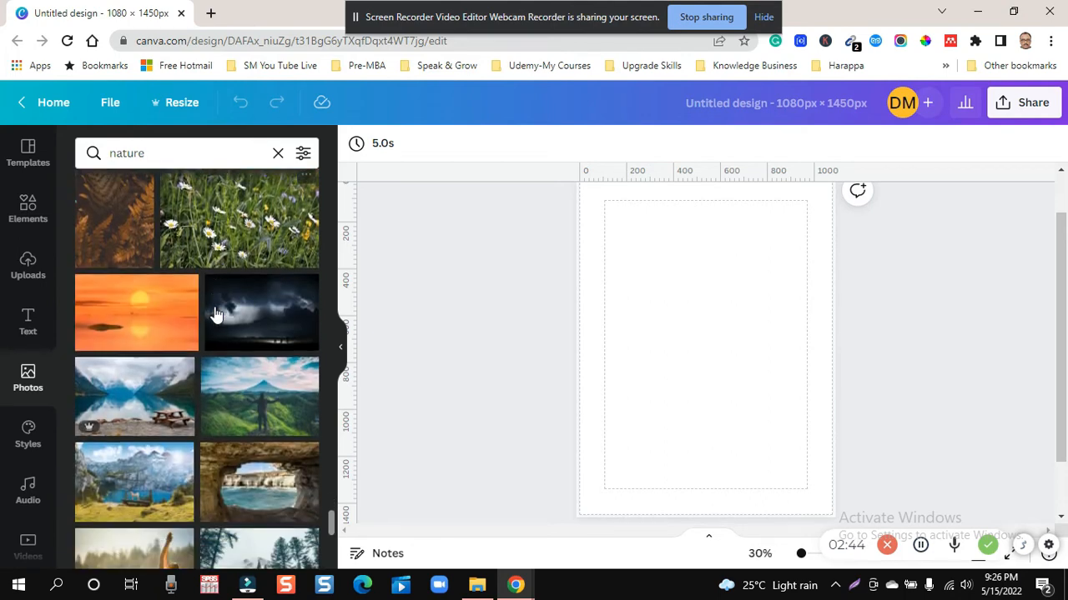
pyautogui.scroll(-5, 214, 313)
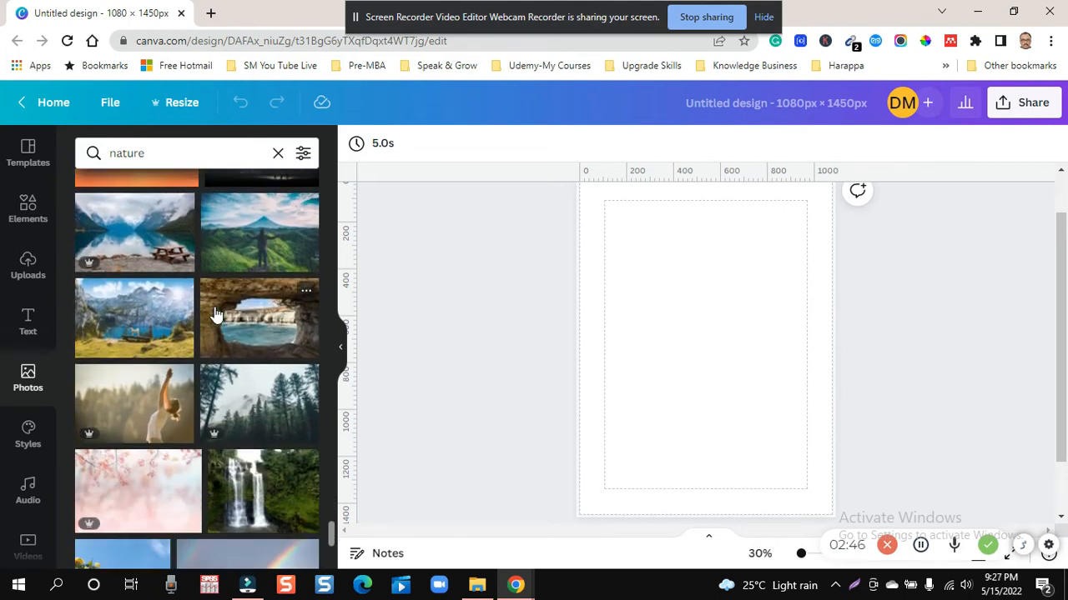
pyautogui.scroll(-10, 216, 313)
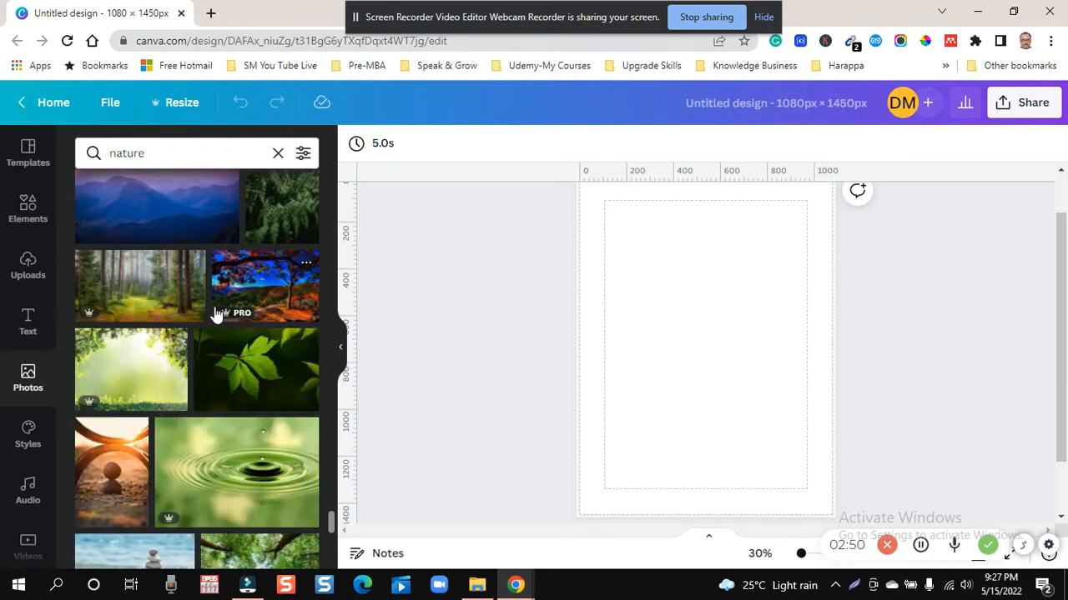
pyautogui.scroll(-8, 215, 314)
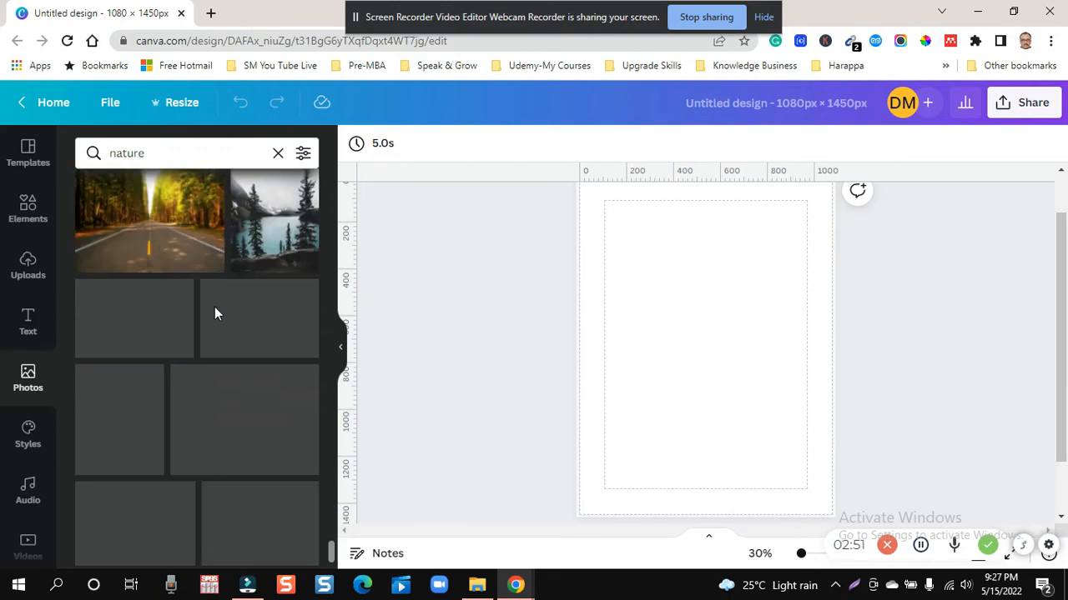
pyautogui.scroll(-5, 215, 313)
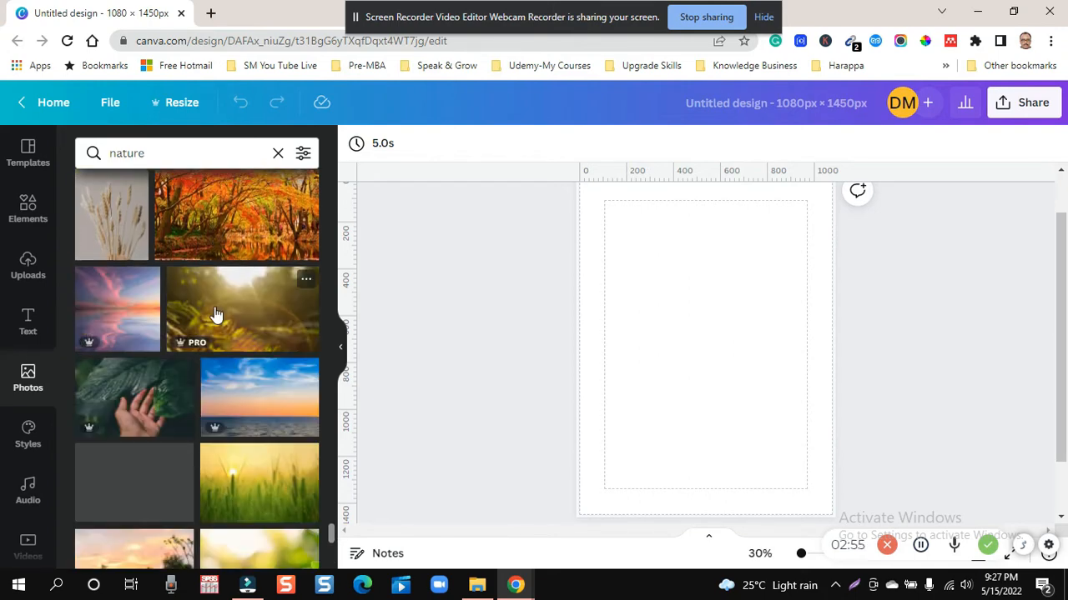
pyautogui.scroll(-6, 216, 314)
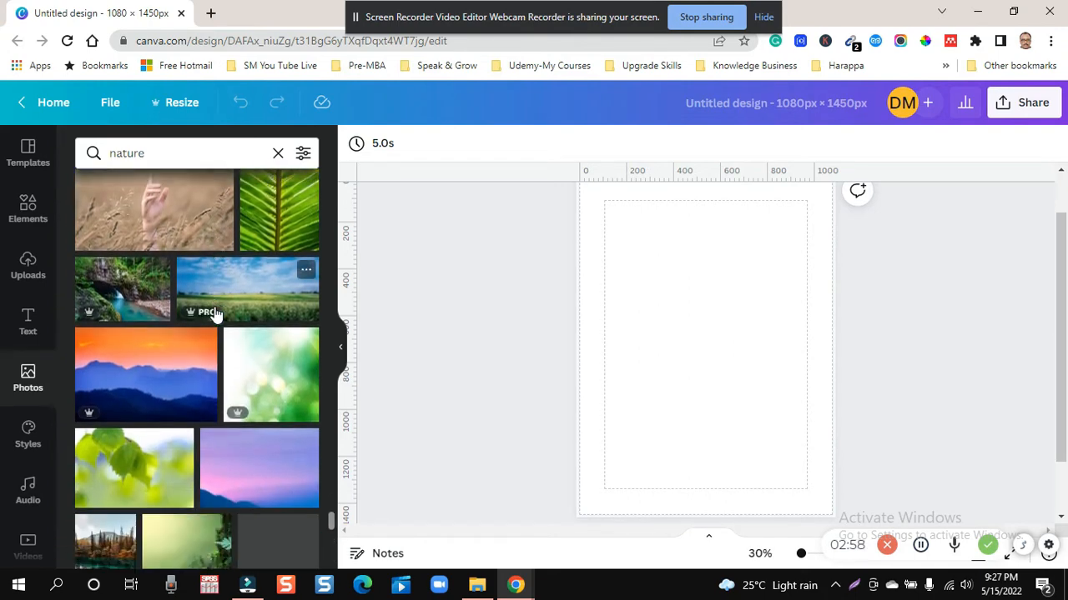
pyautogui.scroll(-8, 214, 313)
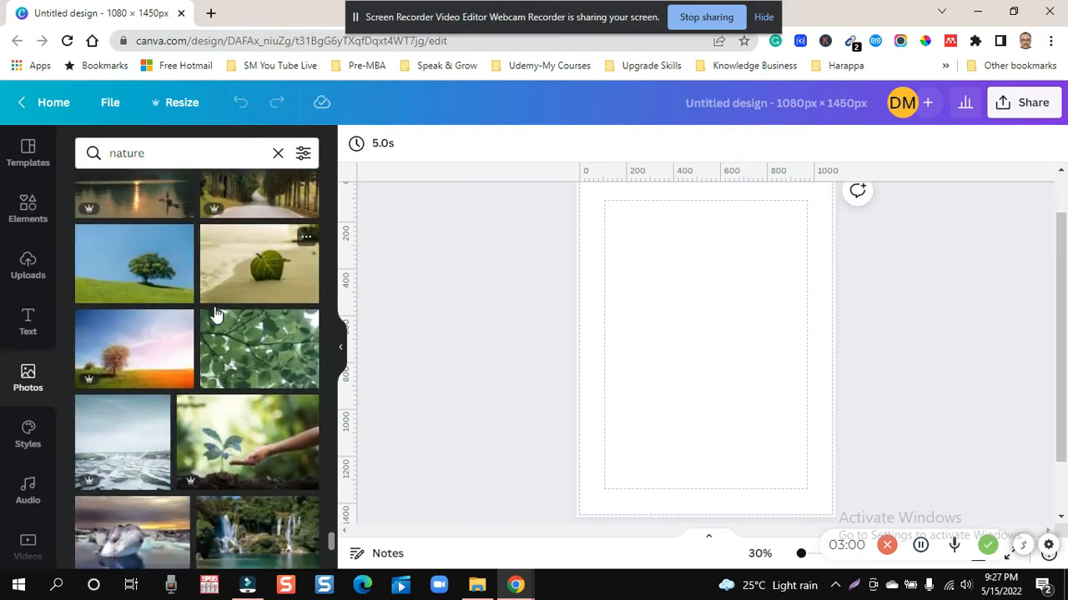
pyautogui.scroll(-5, 215, 314)
pyautogui.scroll(-10, 215, 313)
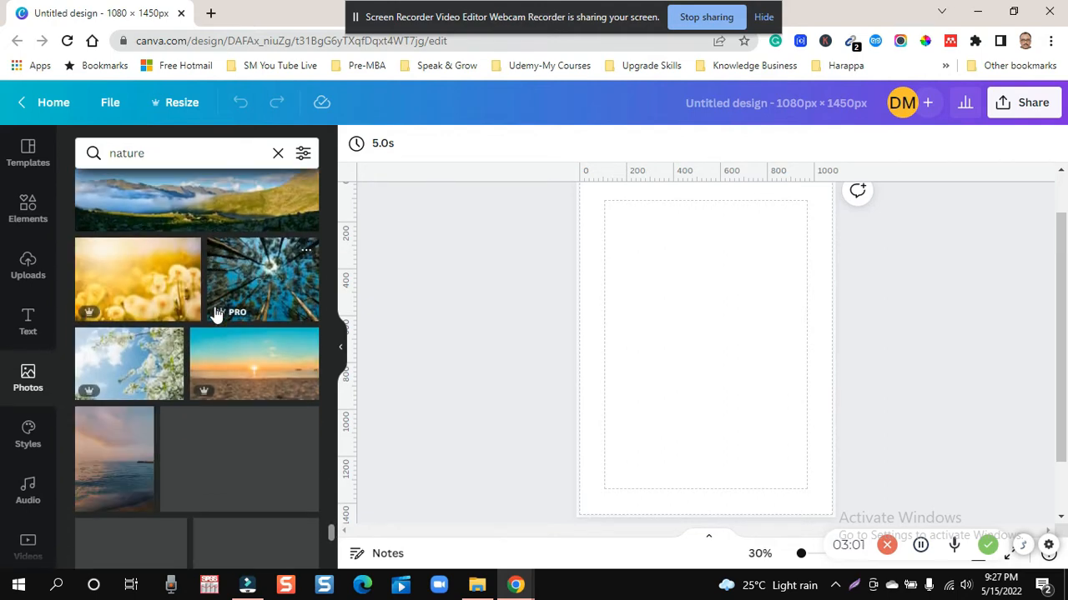
pyautogui.scroll(-3, 216, 313)
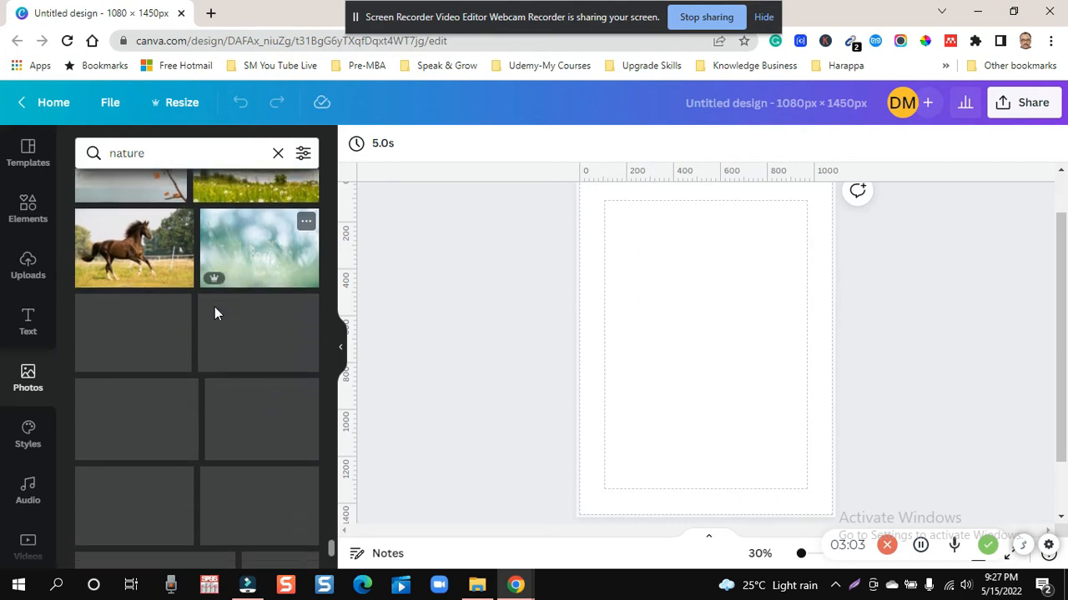
pyautogui.scroll(-6, 214, 309)
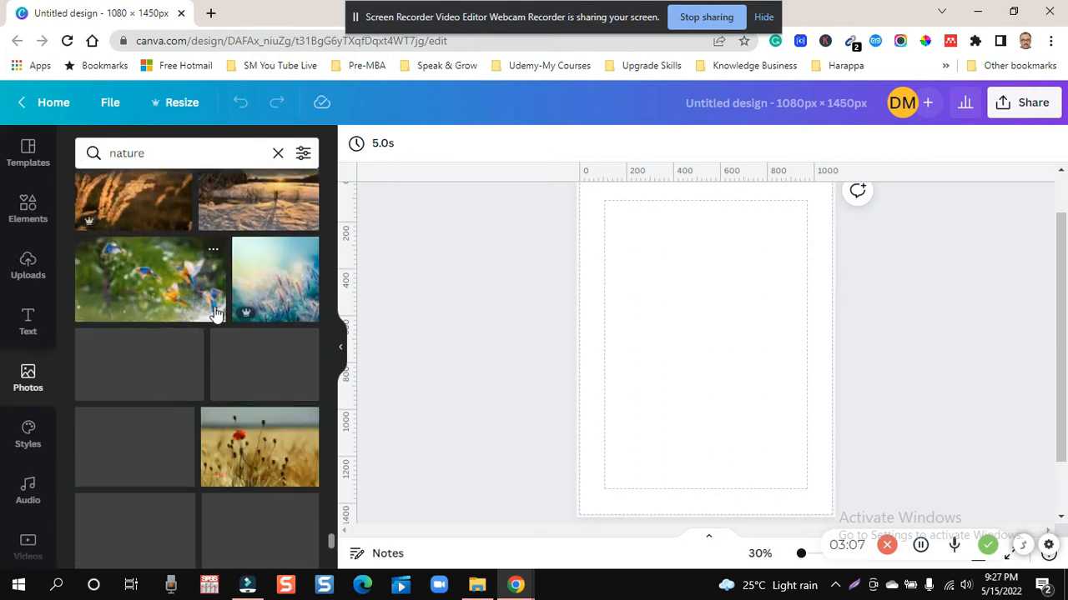
pyautogui.scroll(-2, 215, 314)
pyautogui.scroll(-6, 216, 314)
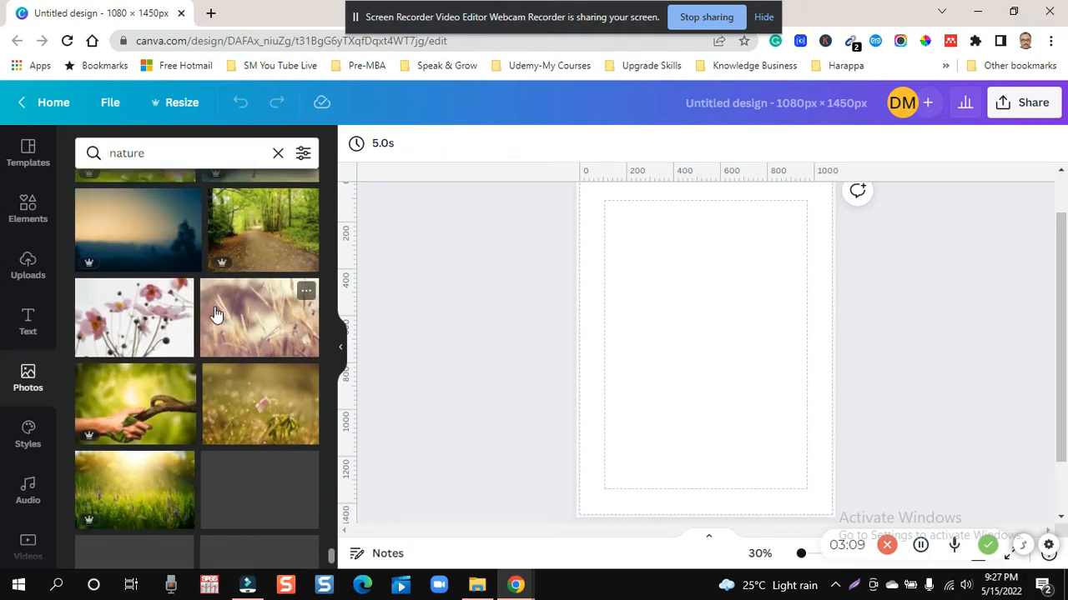
pyautogui.scroll(-4, 215, 314)
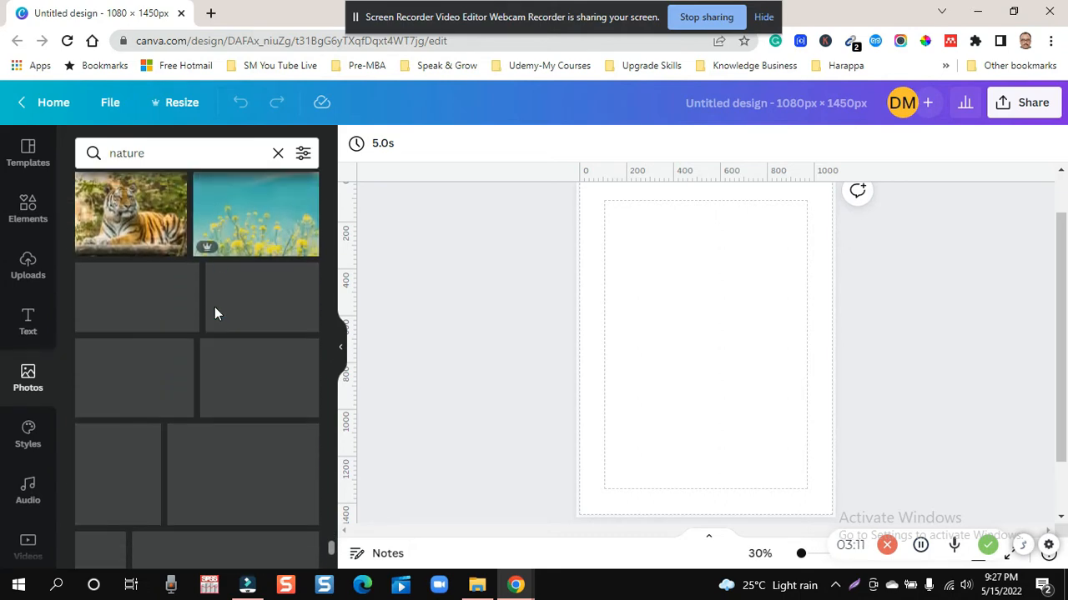
pyautogui.scroll(-4, 215, 314)
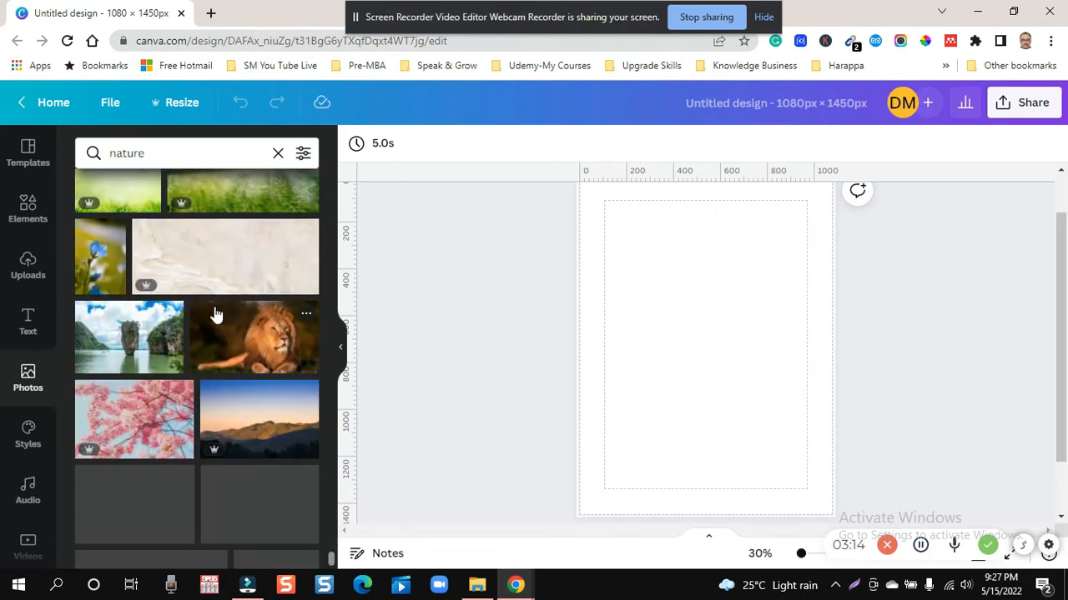
pyautogui.scroll(-5, 215, 314)
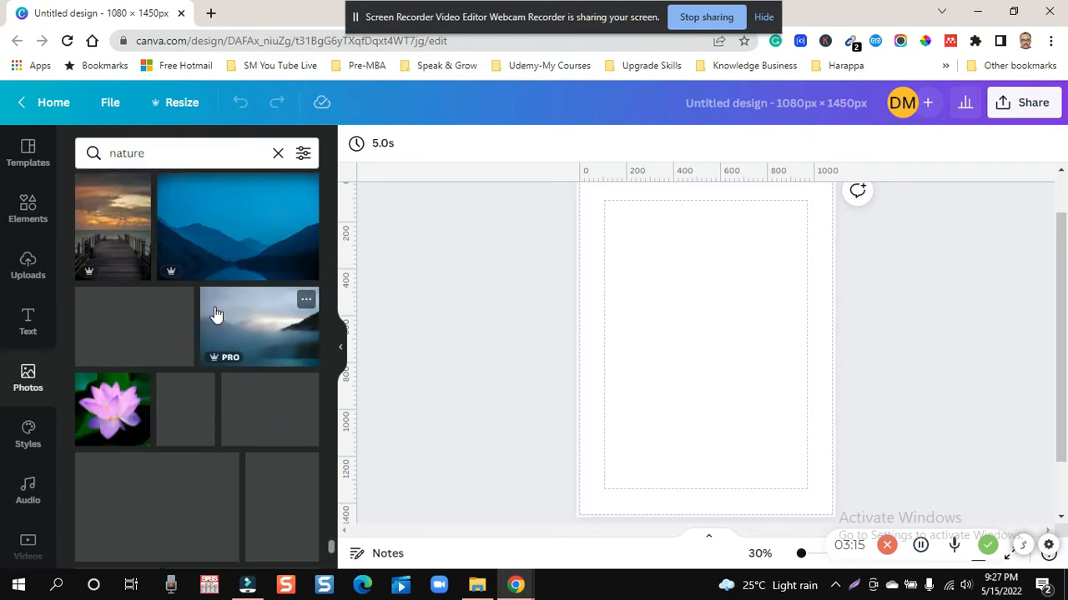
pyautogui.scroll(-6, 215, 314)
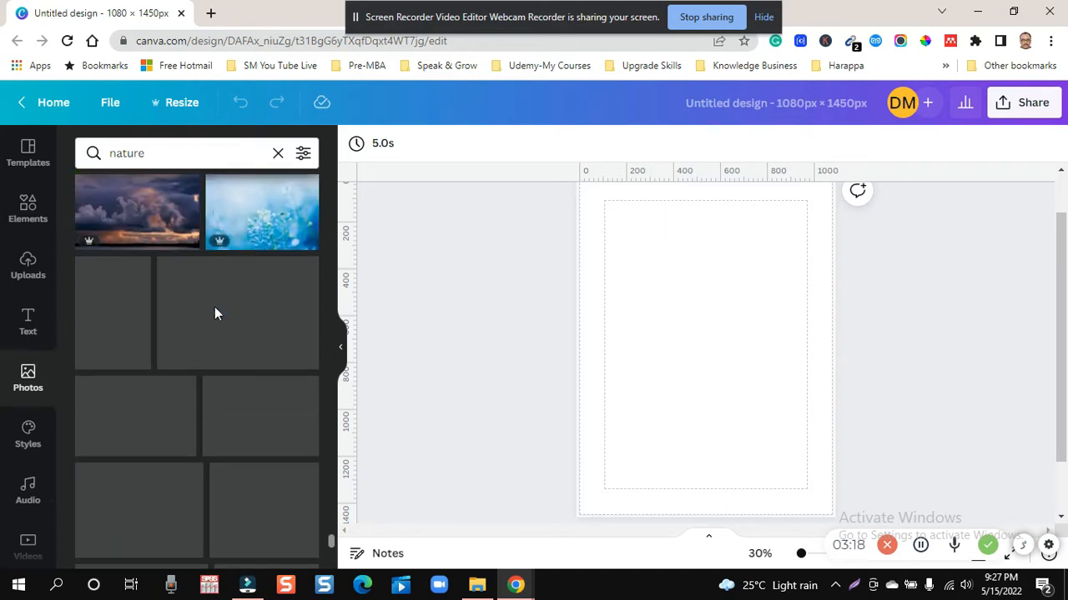
pyautogui.scroll(-2, 214, 314)
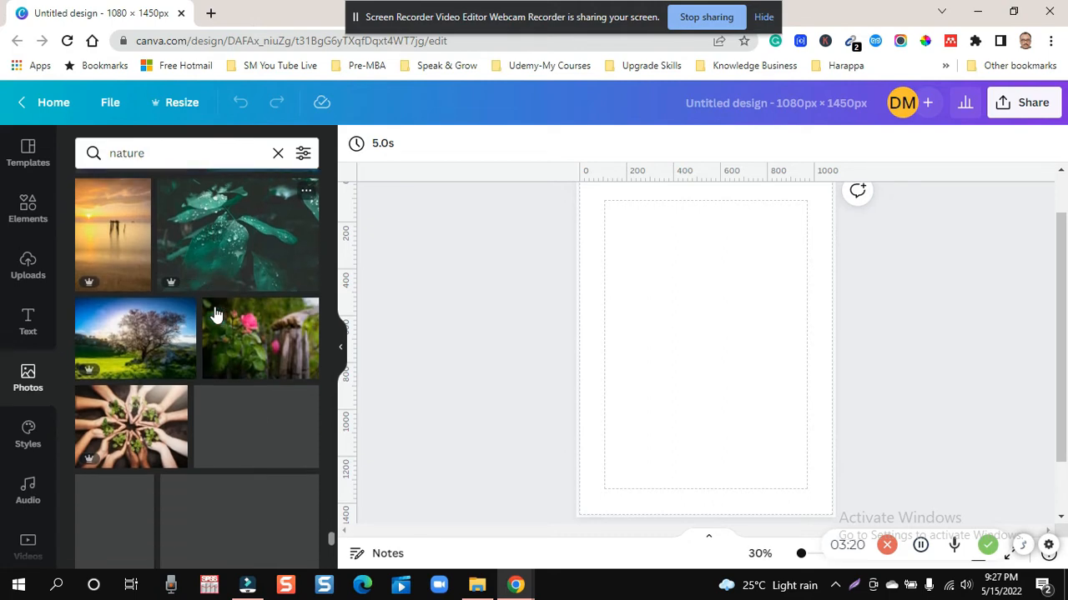
pyautogui.scroll(-8, 214, 313)
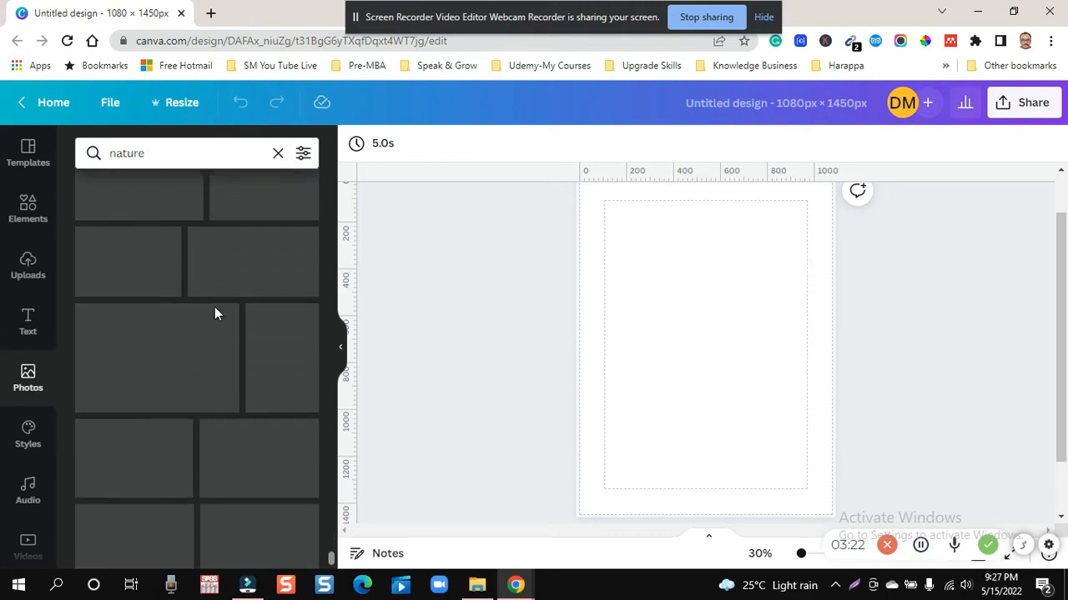
pyautogui.scroll(-1, 214, 313)
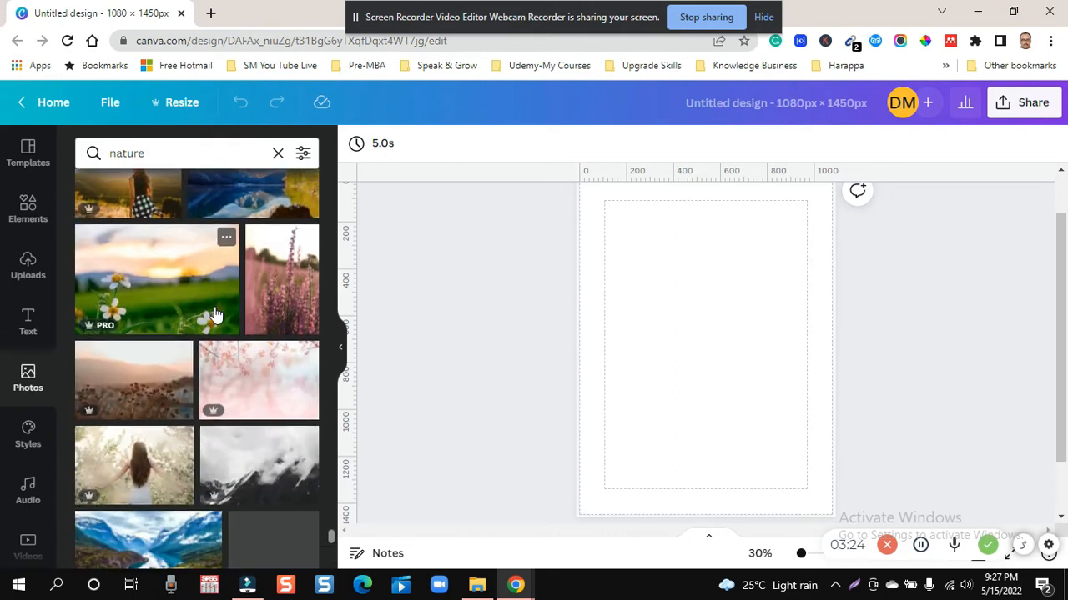
pyautogui.scroll(-1, 215, 315)
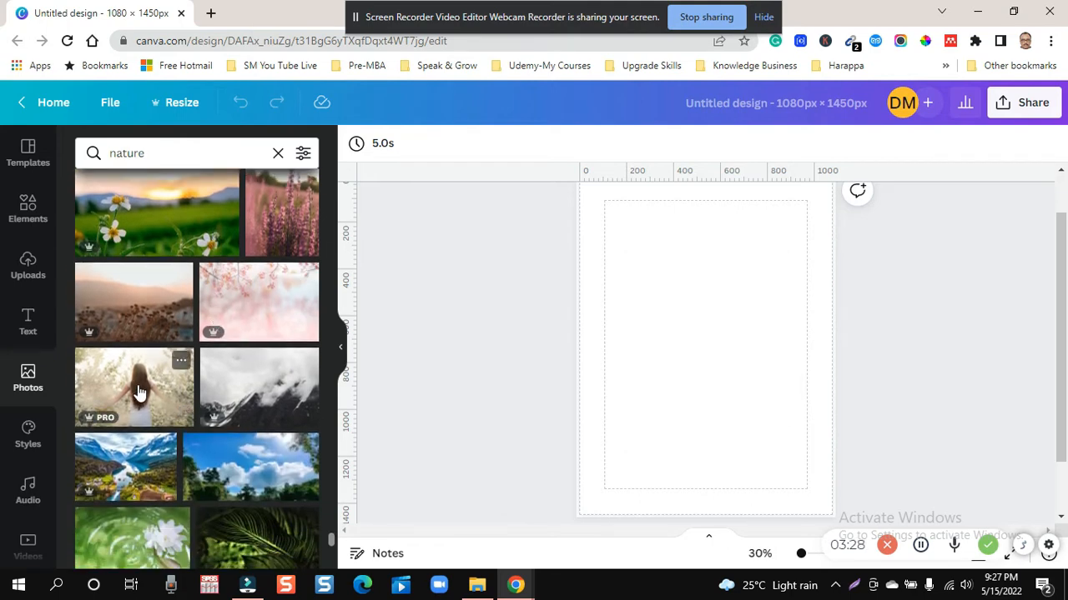
# - Look further through the "nature" photo results for a picture that fits the blank page
pyautogui.scroll(2, 140, 392)
pyautogui.scroll(-4, 140, 392)
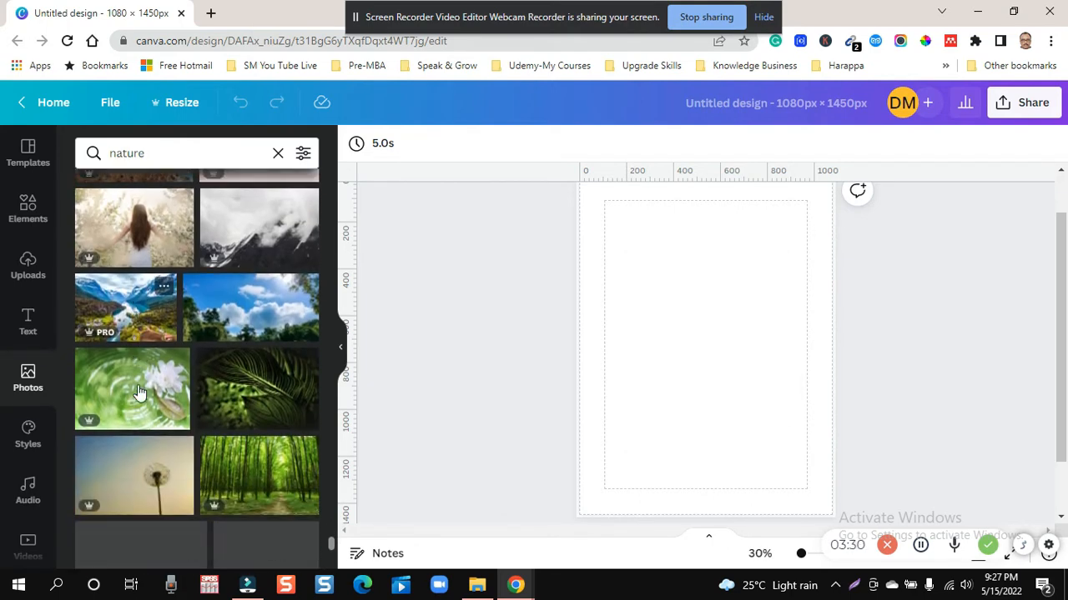
pyautogui.scroll(-4, 139, 393)
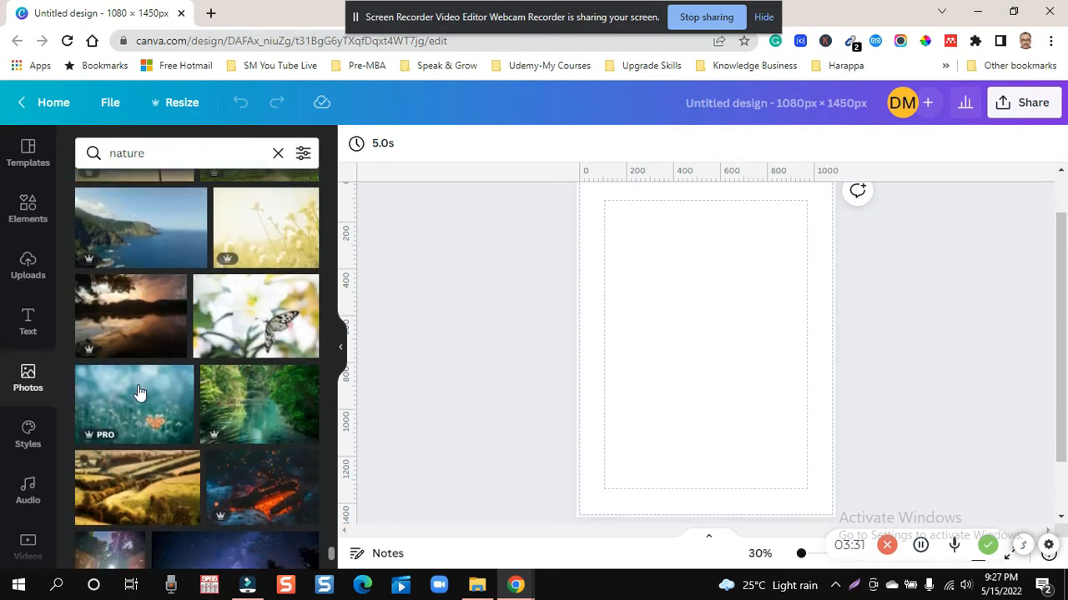
pyautogui.scroll(-10, 139, 393)
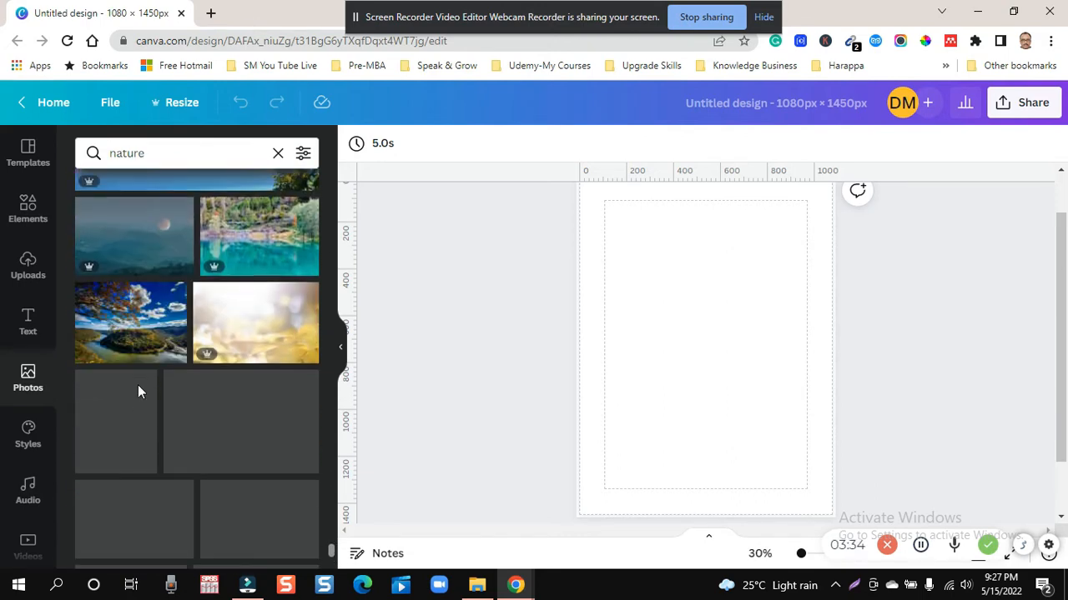
pyautogui.scroll(-1, 138, 385)
pyautogui.scroll(-3, 139, 393)
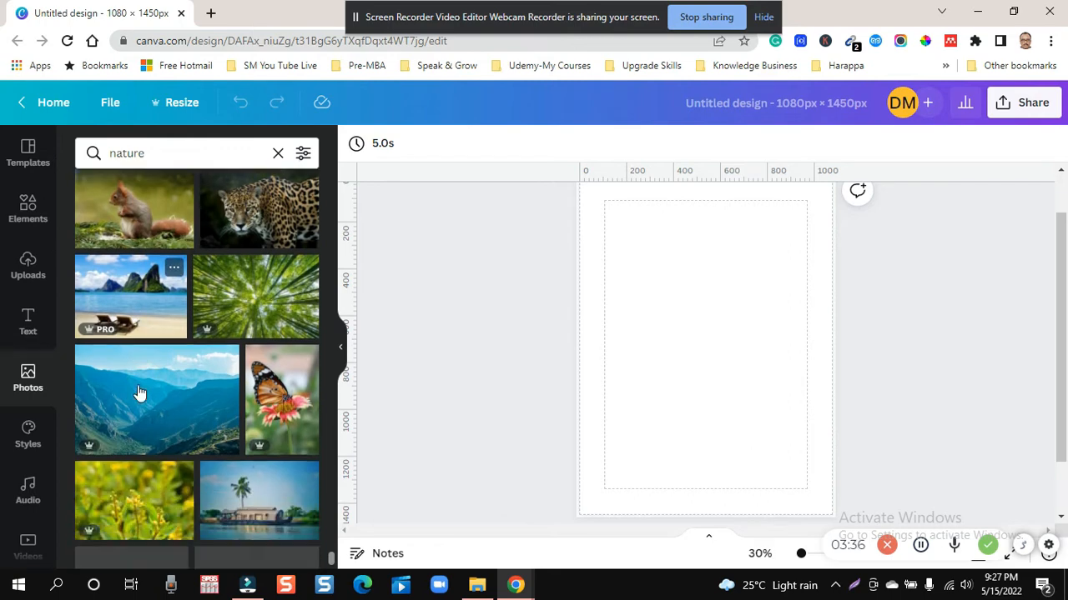
pyautogui.scroll(-3, 139, 393)
pyautogui.scroll(-1, 139, 392)
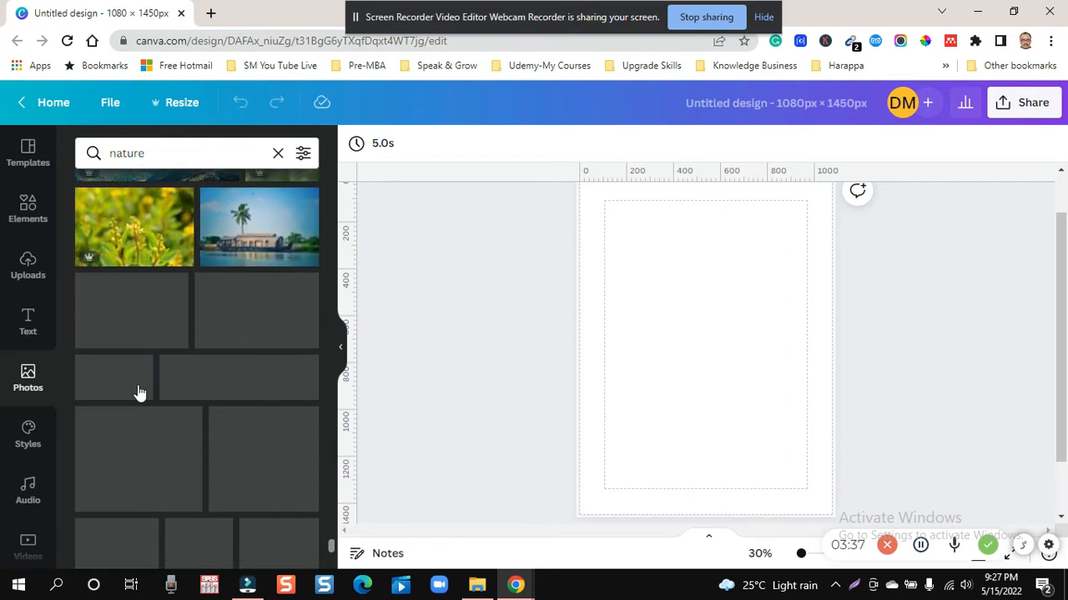
pyautogui.scroll(-5, 139, 392)
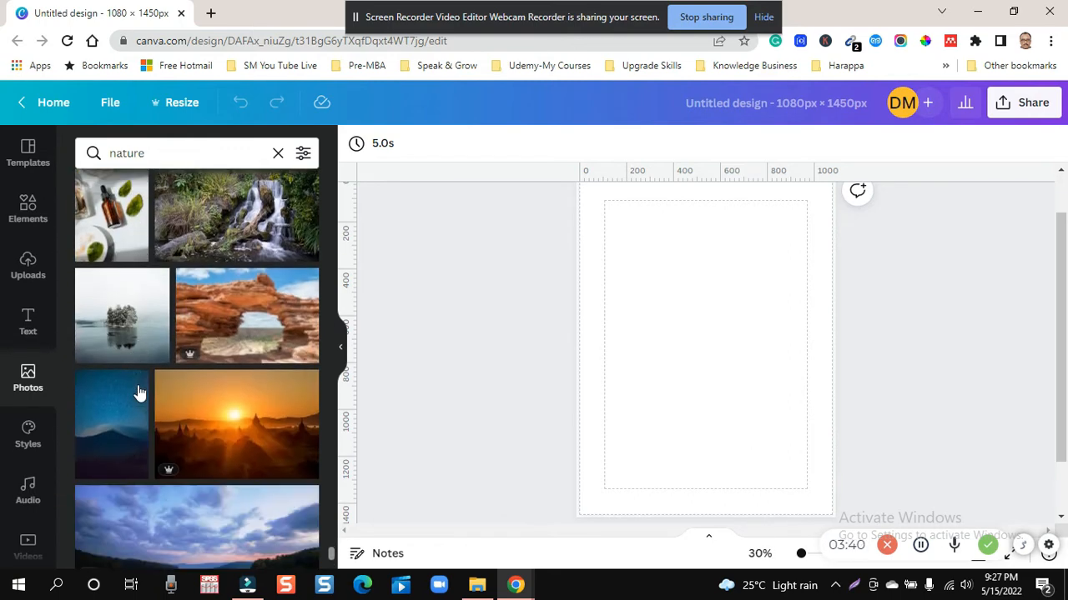
pyautogui.scroll(-5, 139, 392)
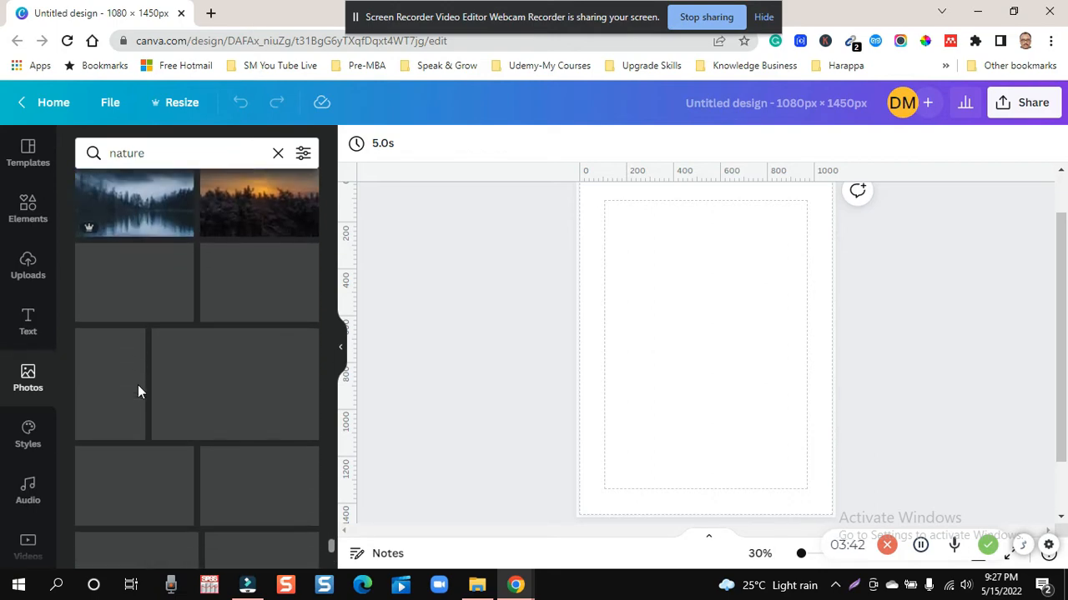
pyautogui.scroll(-1, 138, 388)
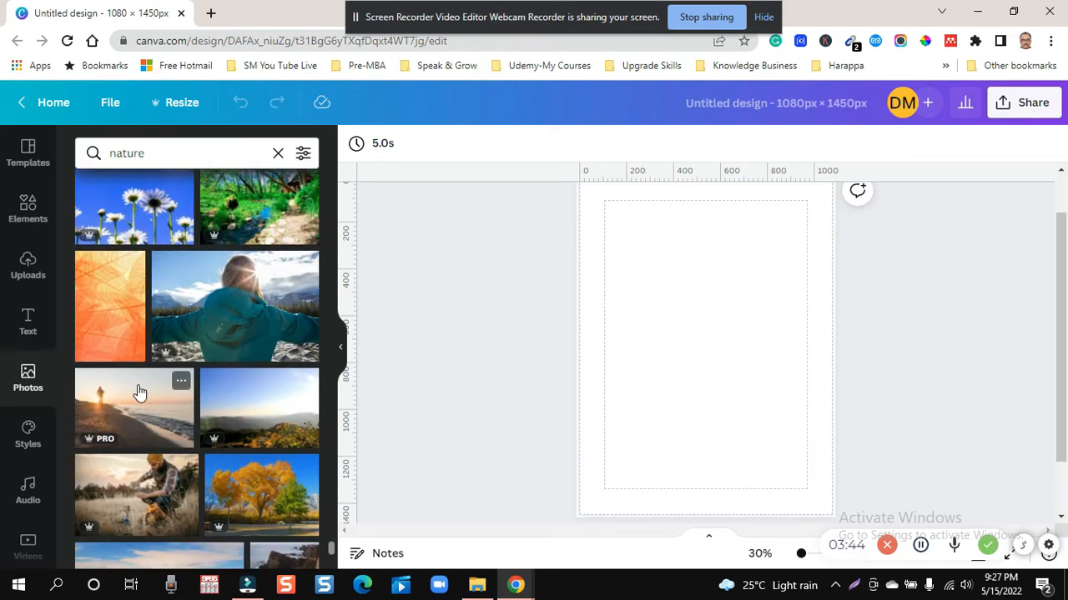
pyautogui.scroll(-2, 139, 393)
pyautogui.scroll(3, 180, 408)
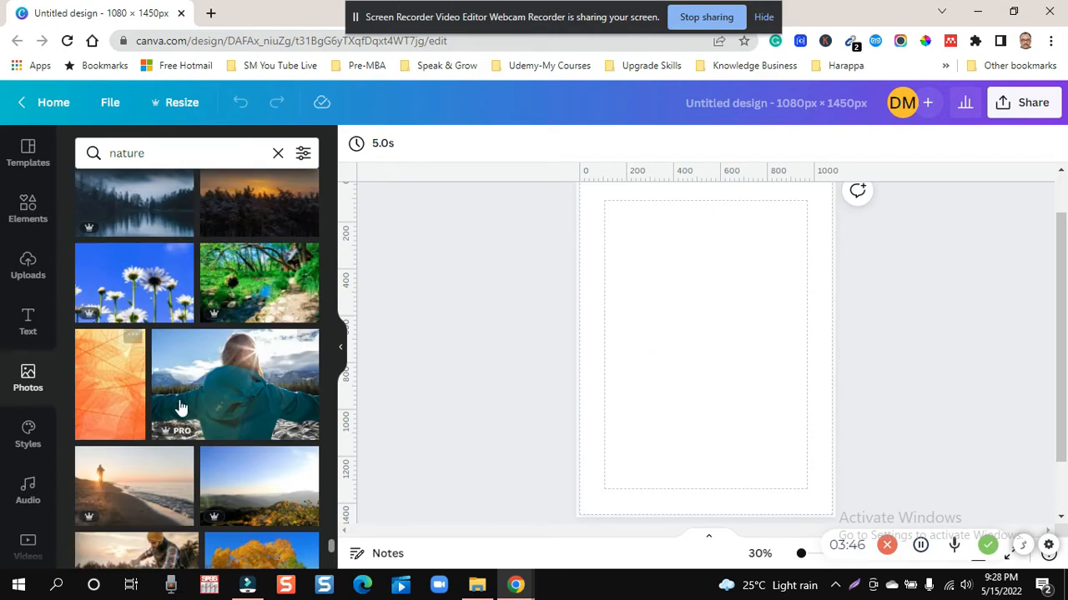
pyautogui.scroll(-8, 181, 407)
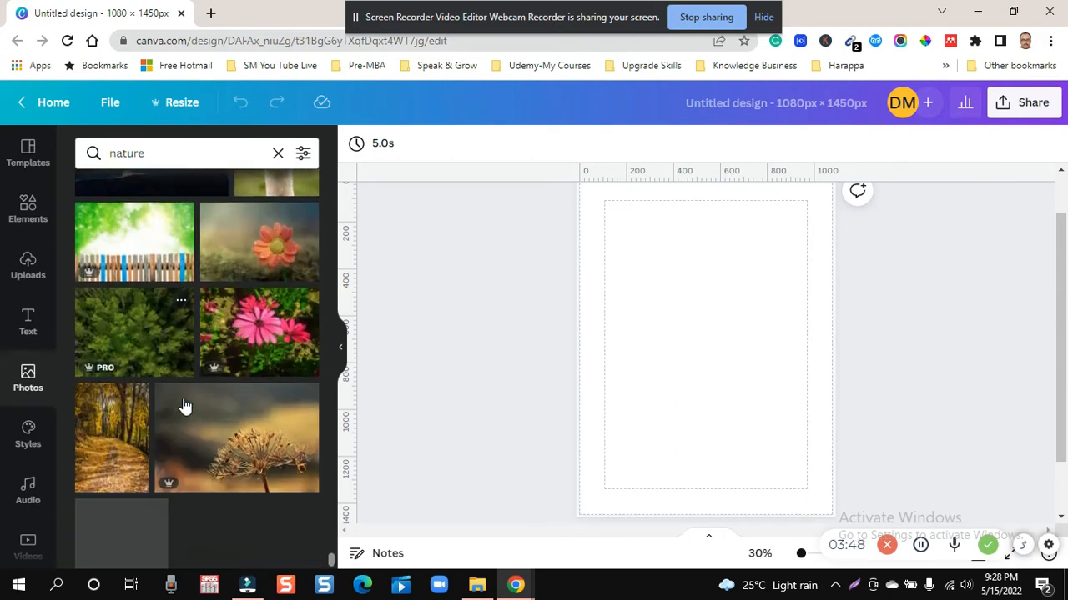
pyautogui.scroll(-3, 185, 406)
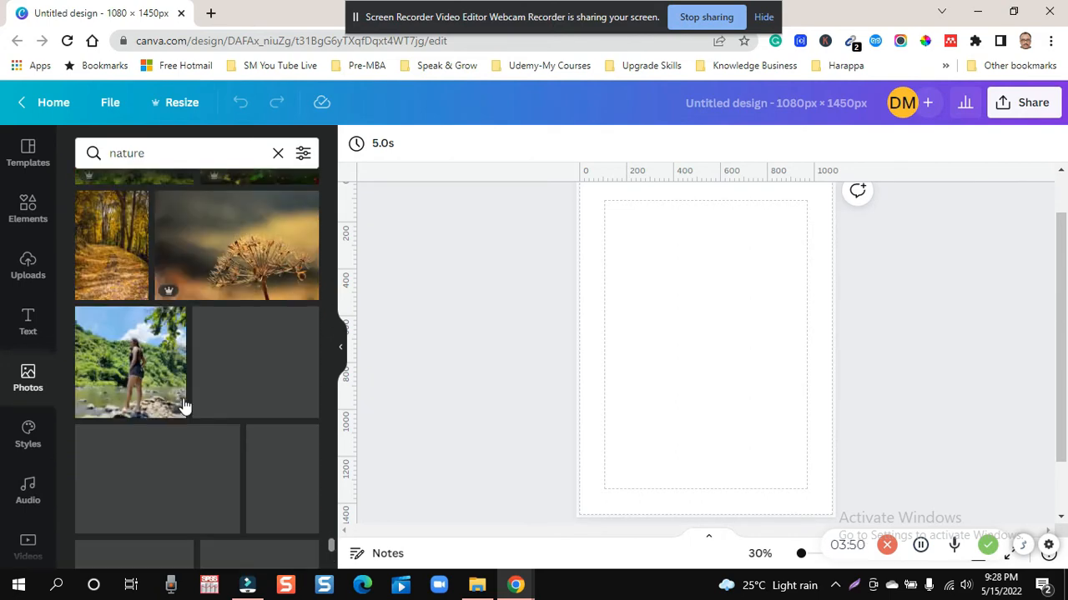
pyautogui.scroll(-3, 184, 406)
pyautogui.scroll(3, 183, 397)
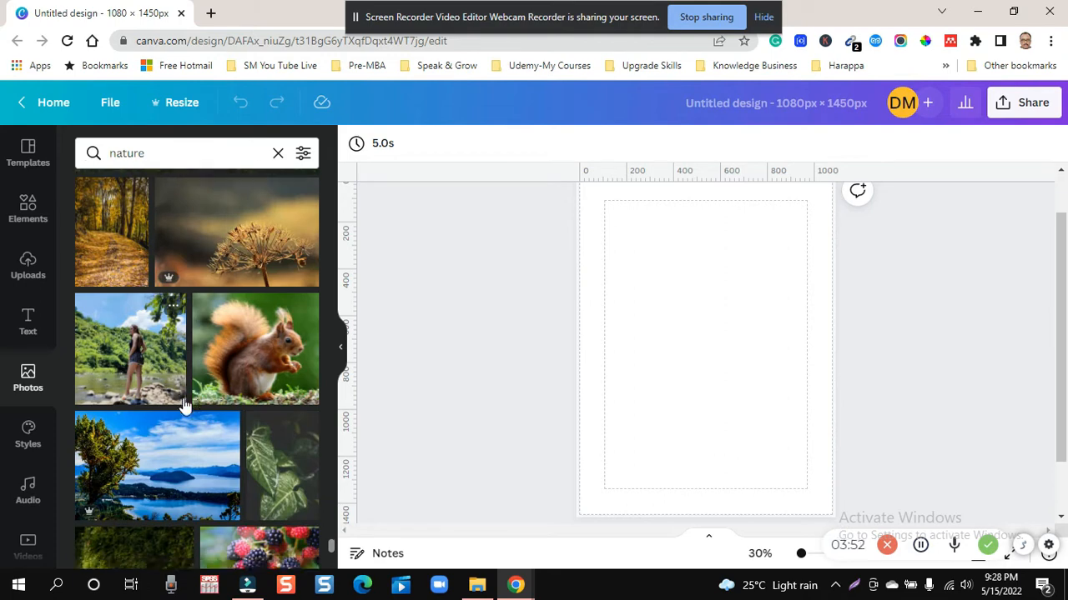
pyautogui.scroll(-3, 185, 406)
pyautogui.scroll(-3, 184, 406)
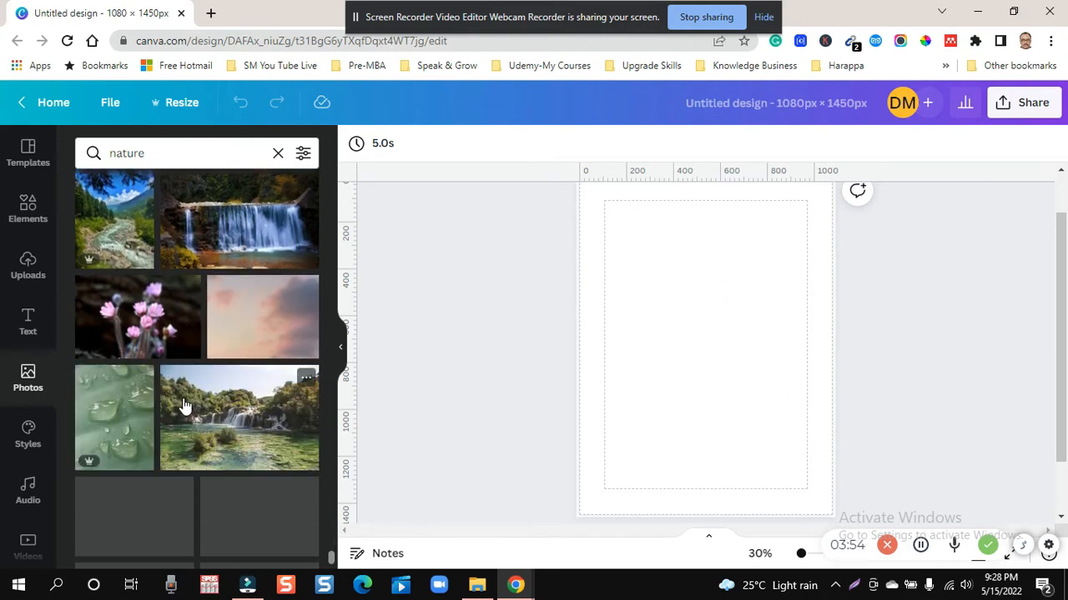
pyautogui.scroll(-2, 184, 406)
pyautogui.scroll(-3, 185, 406)
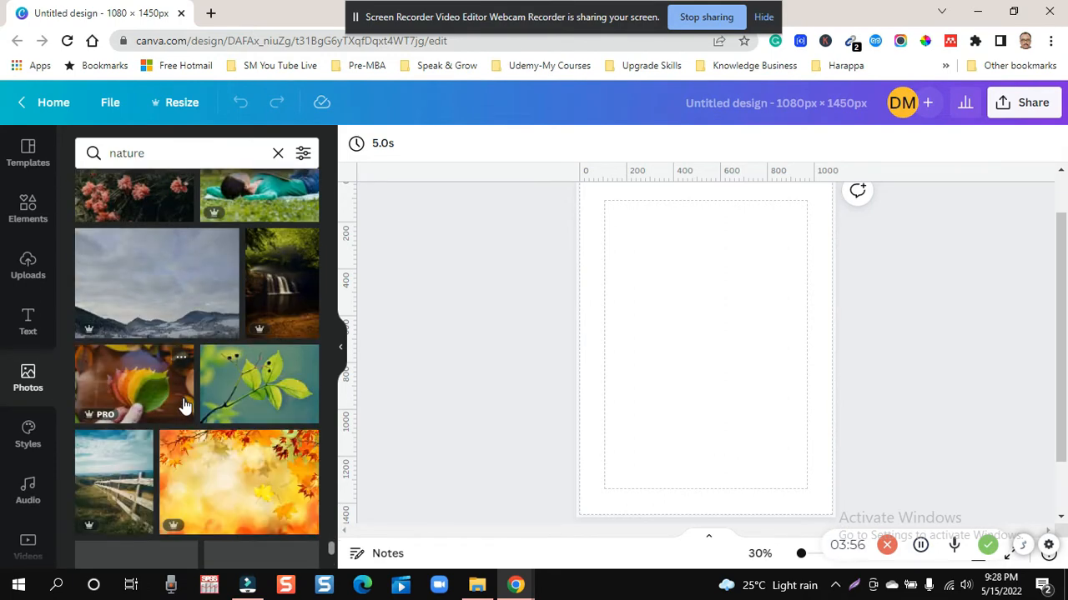
pyautogui.scroll(-3, 185, 406)
pyautogui.scroll(-5, 185, 406)
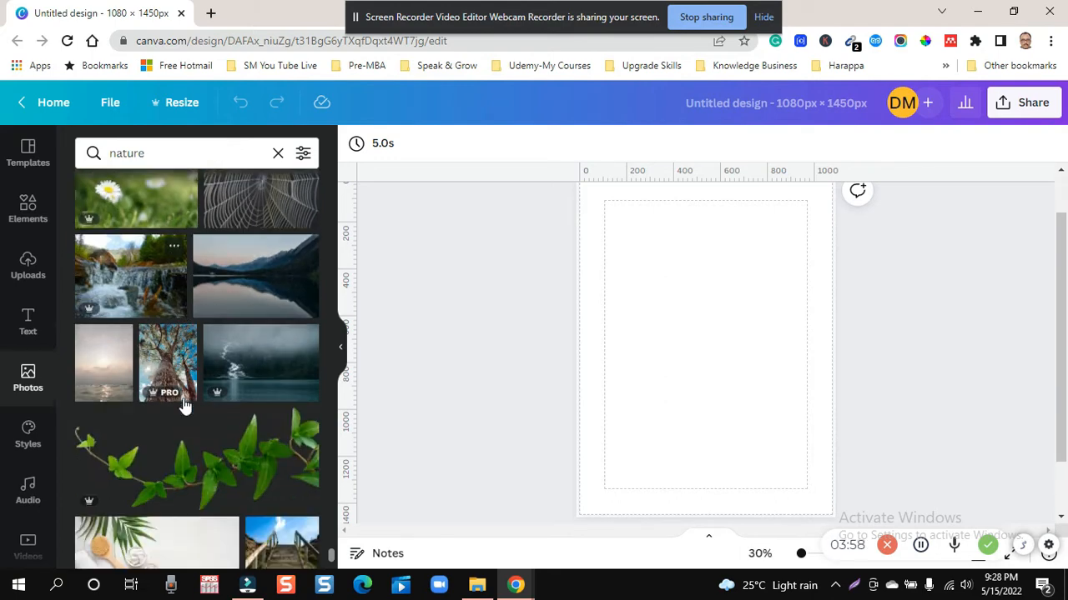
pyautogui.scroll(-5, 185, 406)
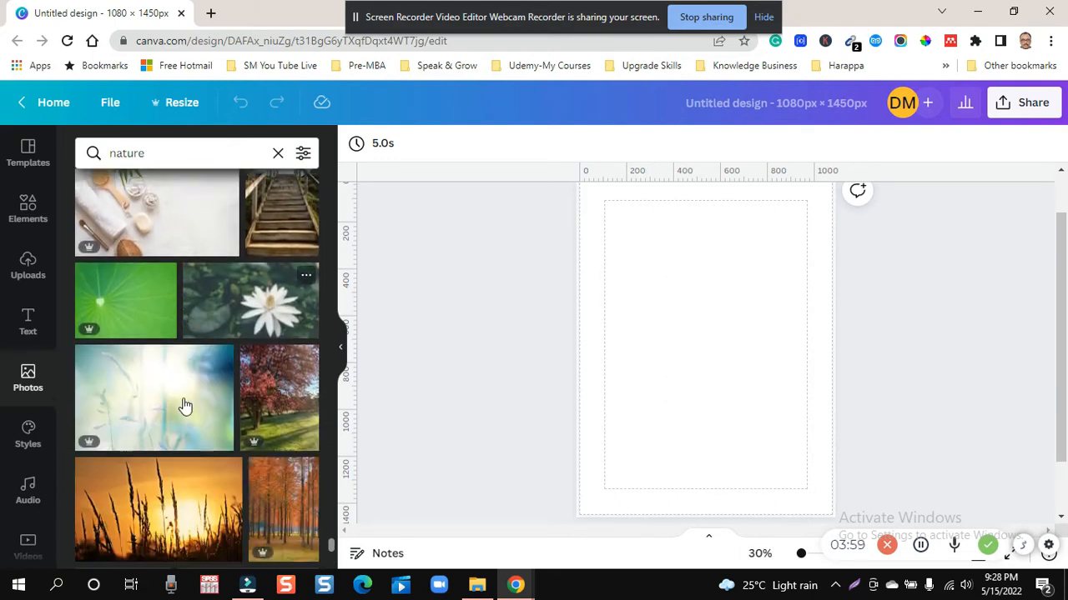
pyautogui.scroll(-6, 184, 406)
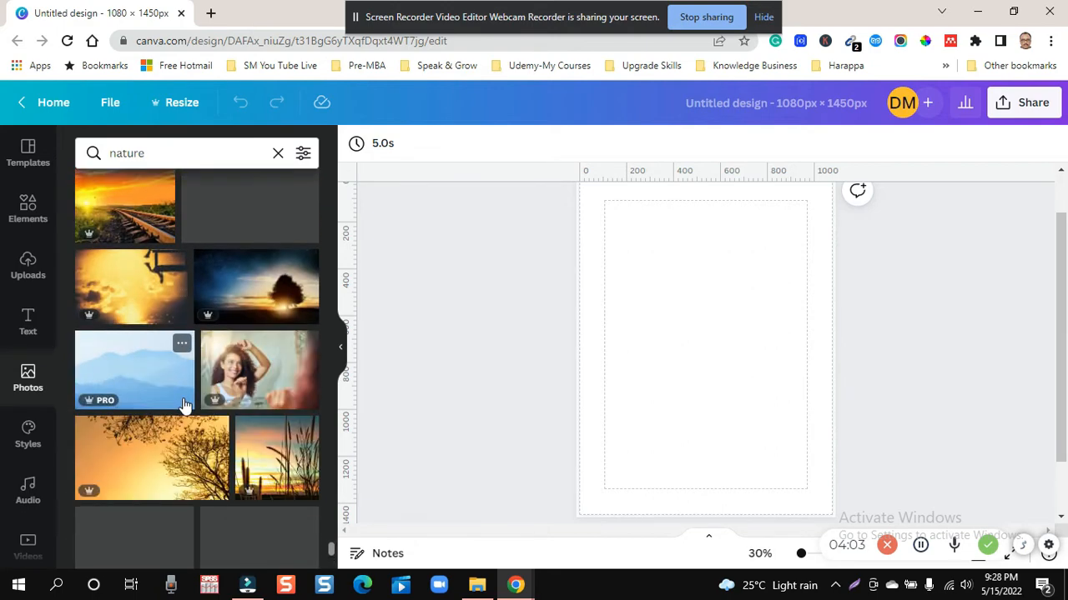
pyautogui.scroll(-3, 184, 406)
pyautogui.scroll(-6, 184, 406)
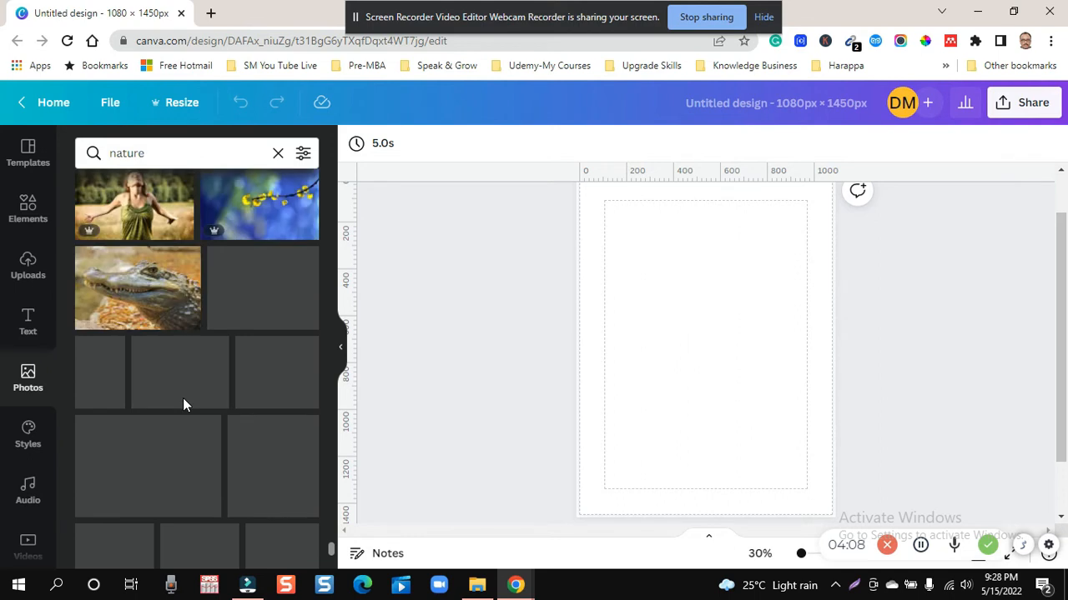
pyautogui.scroll(-5, 182, 398)
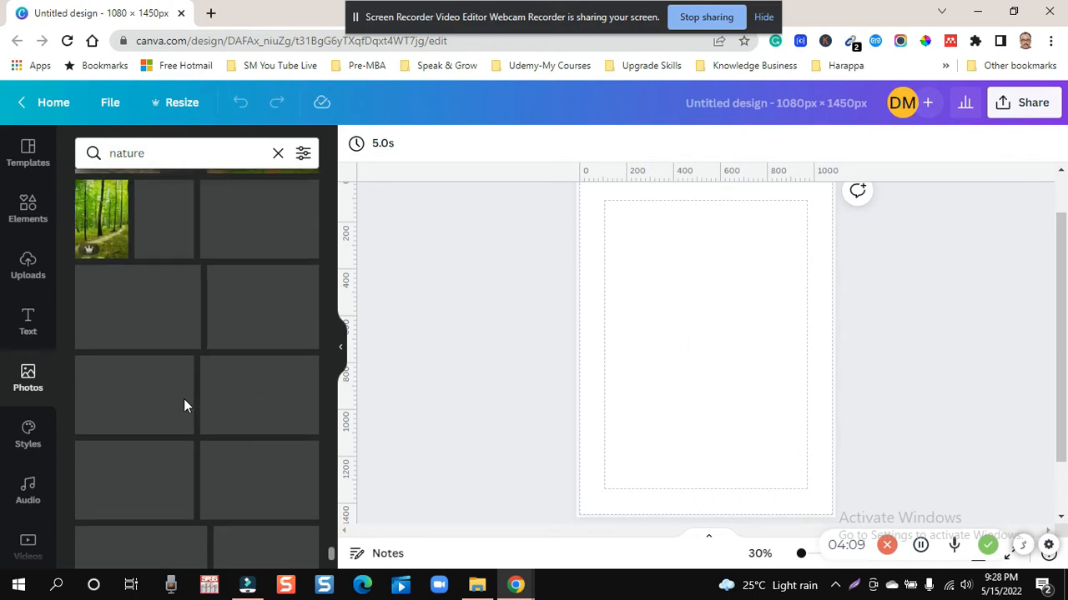
pyautogui.scroll(-5, 184, 400)
pyautogui.scroll(-6, 187, 406)
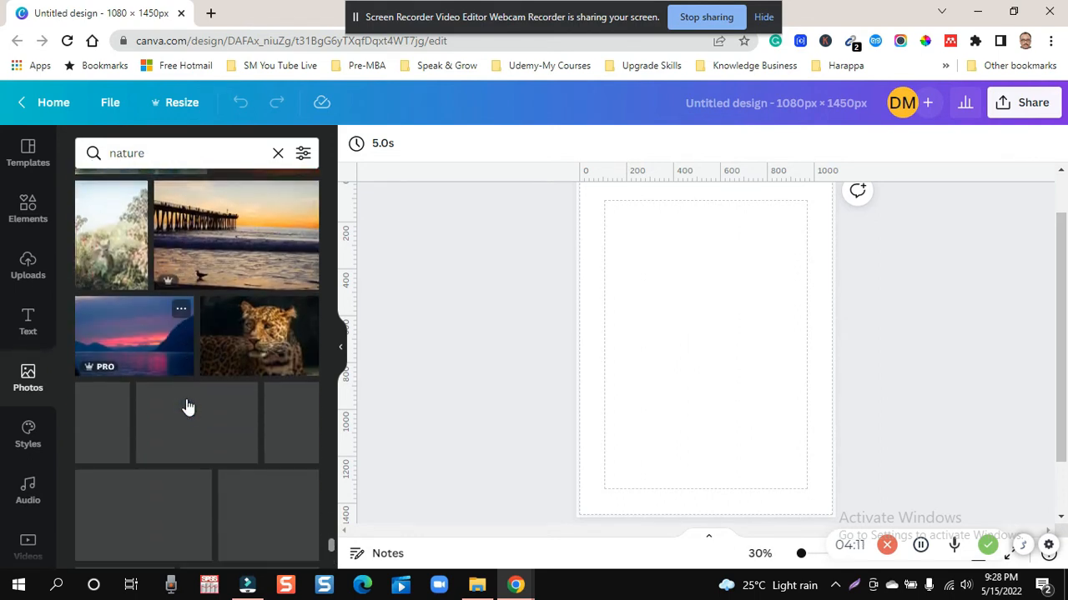
pyautogui.scroll(-2, 187, 407)
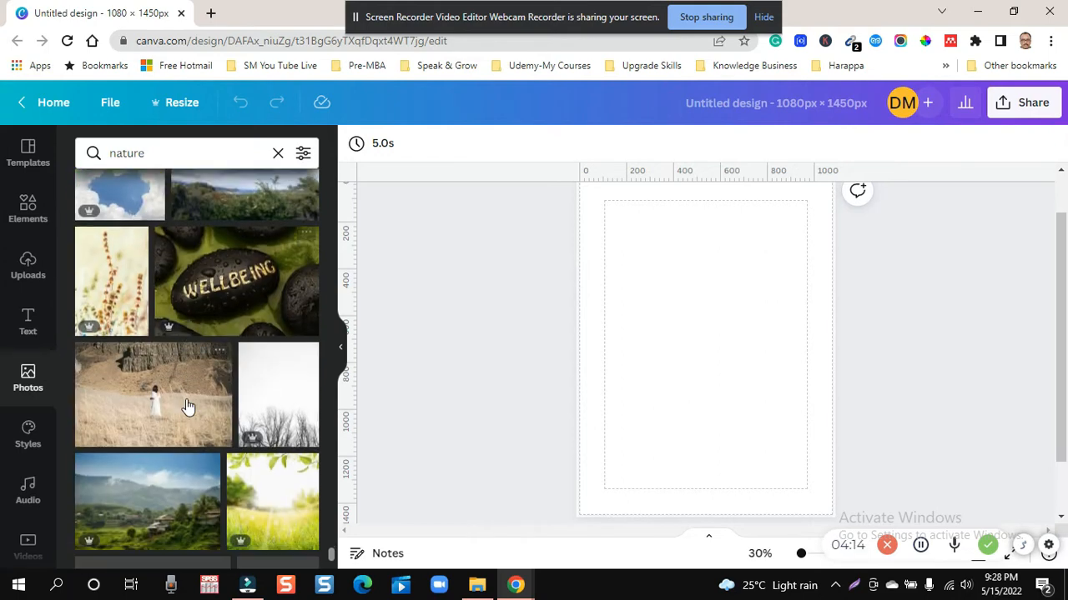
pyautogui.scroll(-3, 187, 406)
pyautogui.scroll(-4, 187, 406)
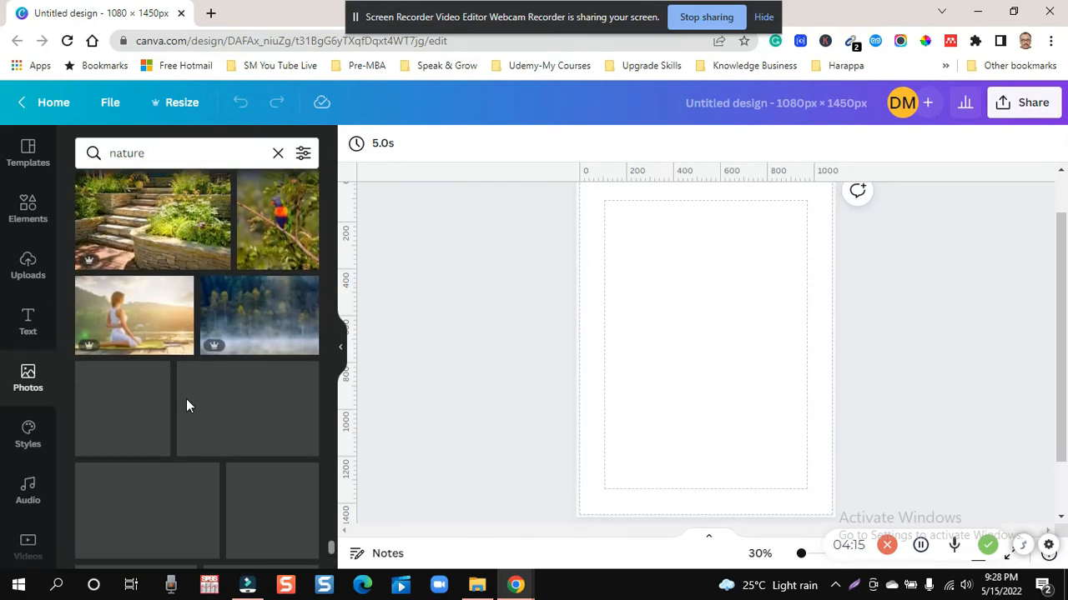
pyautogui.scroll(-5, 187, 406)
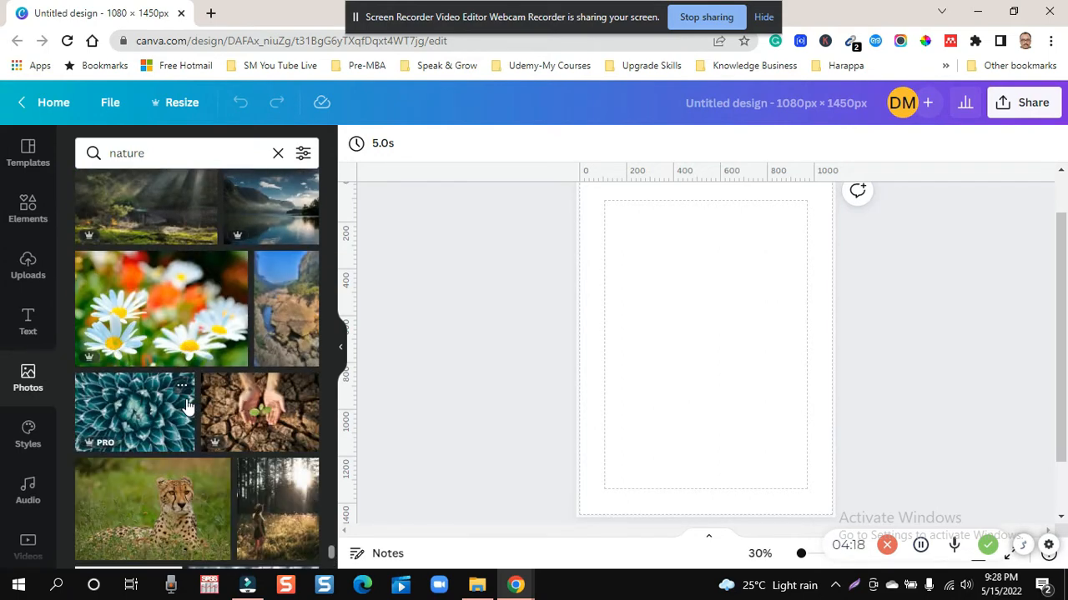
pyautogui.scroll(-2, 185, 399)
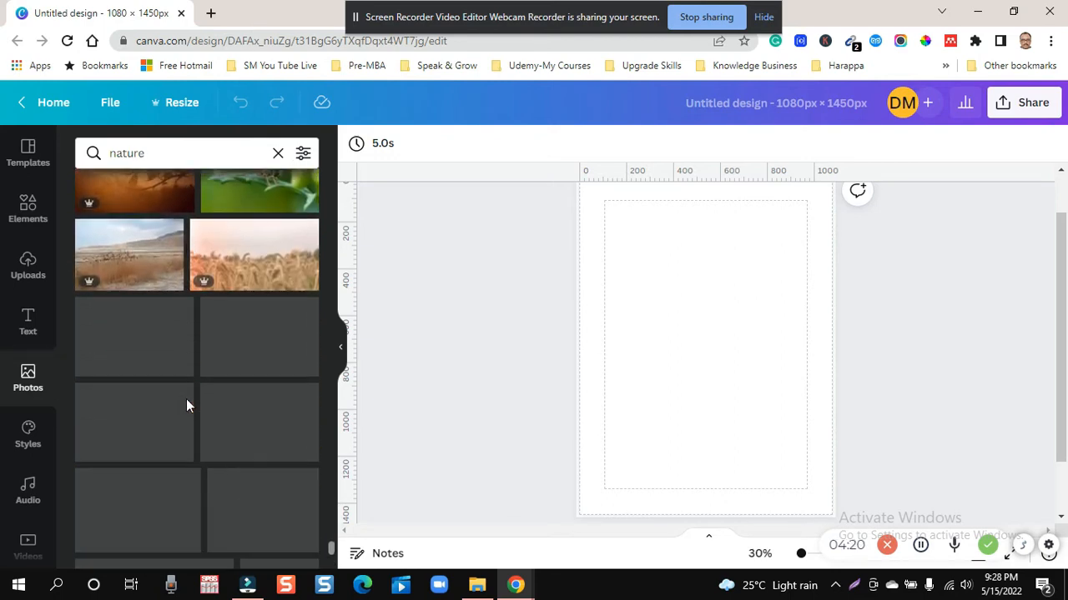
pyautogui.scroll(-1, 187, 404)
pyautogui.scroll(-7, 187, 406)
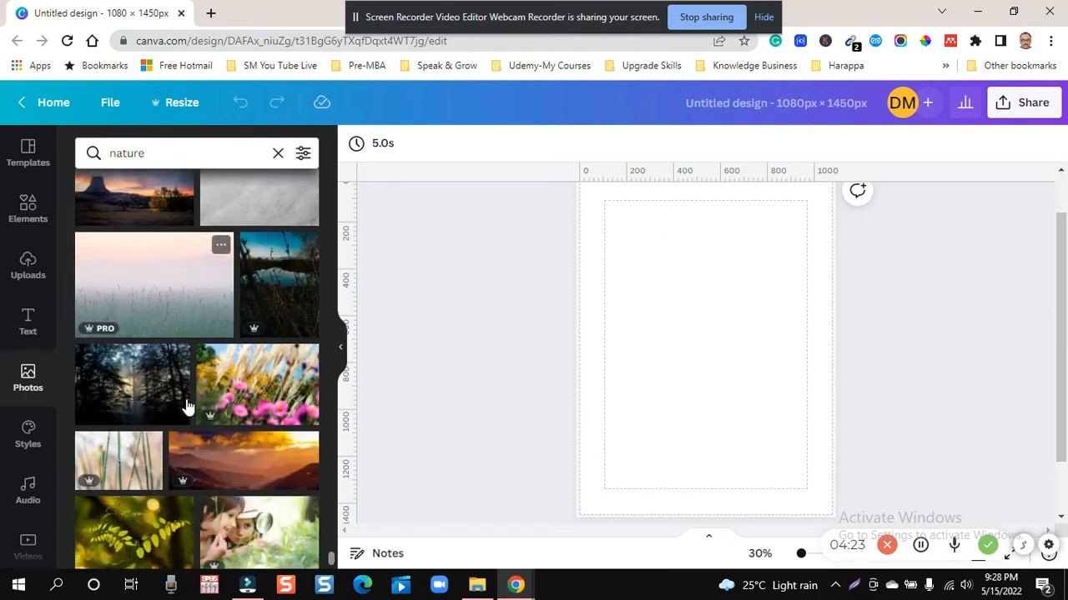
pyautogui.scroll(-2, 186, 399)
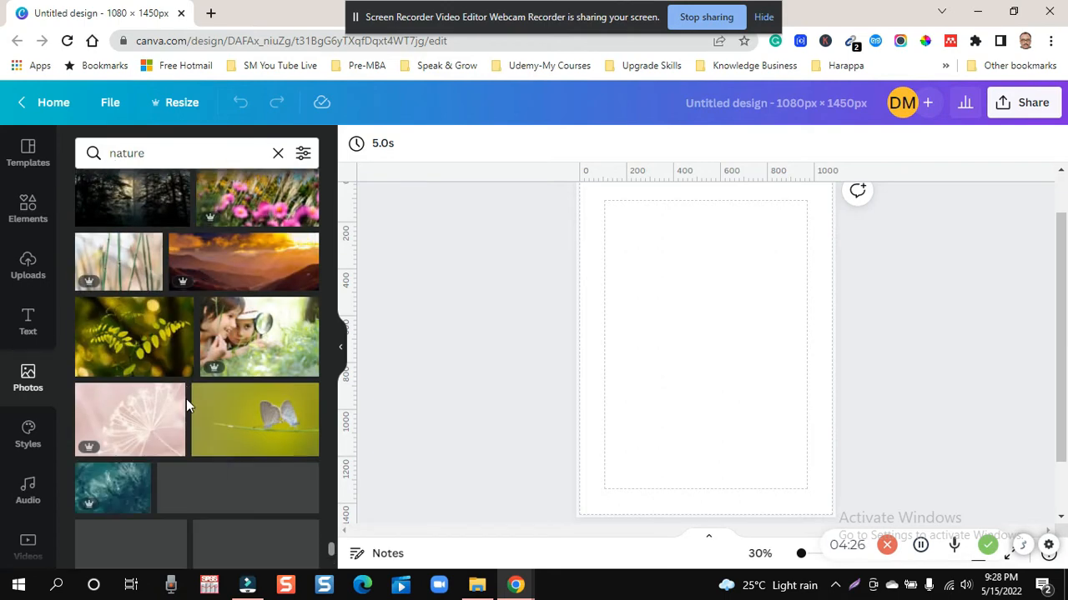
pyautogui.scroll(-4, 186, 398)
pyautogui.scroll(-3, 186, 405)
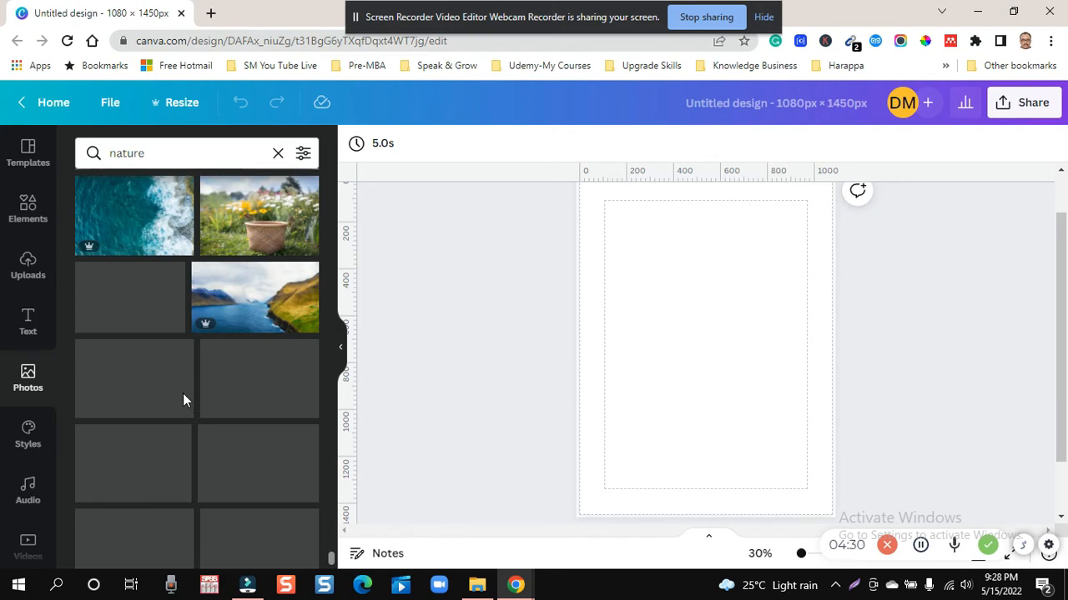
pyautogui.scroll(-5, 300, 382)
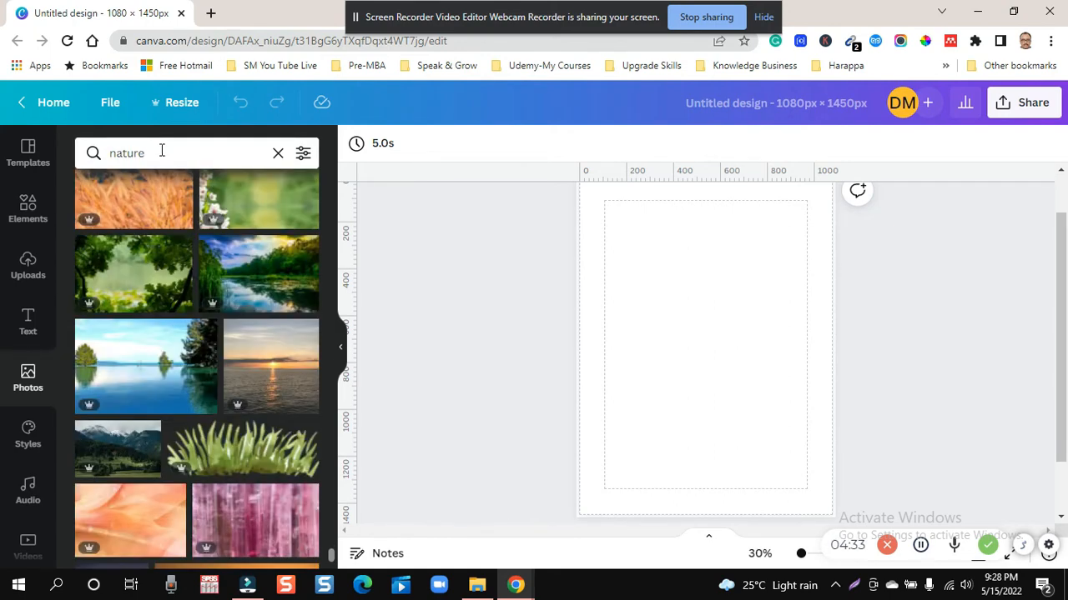
# - Refine the photo search to "nature hands strectched"
pyautogui.click(162, 151)
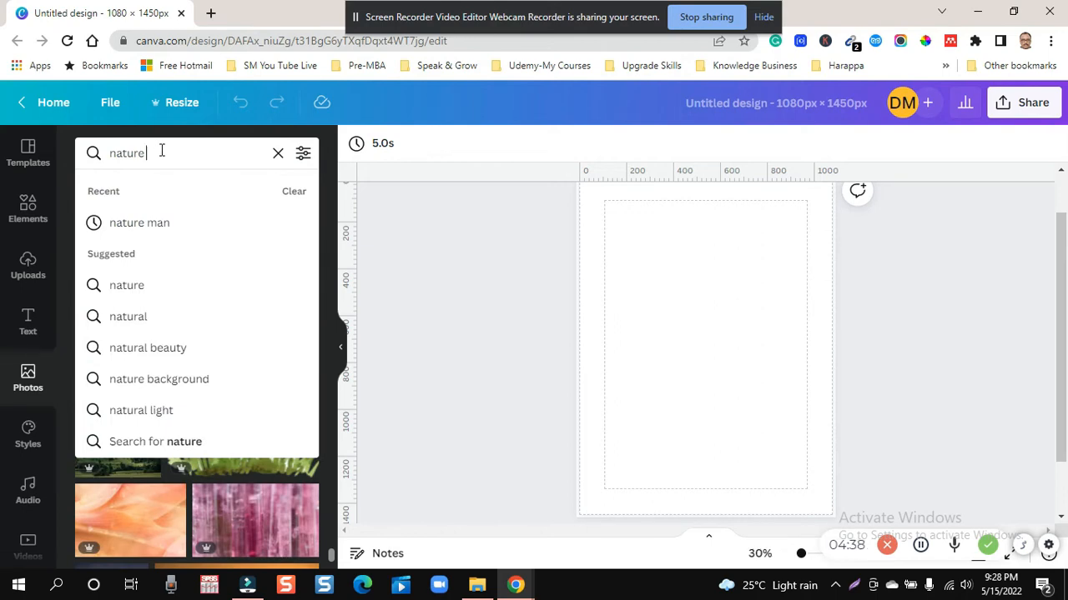
pyautogui.write('hands strectched')
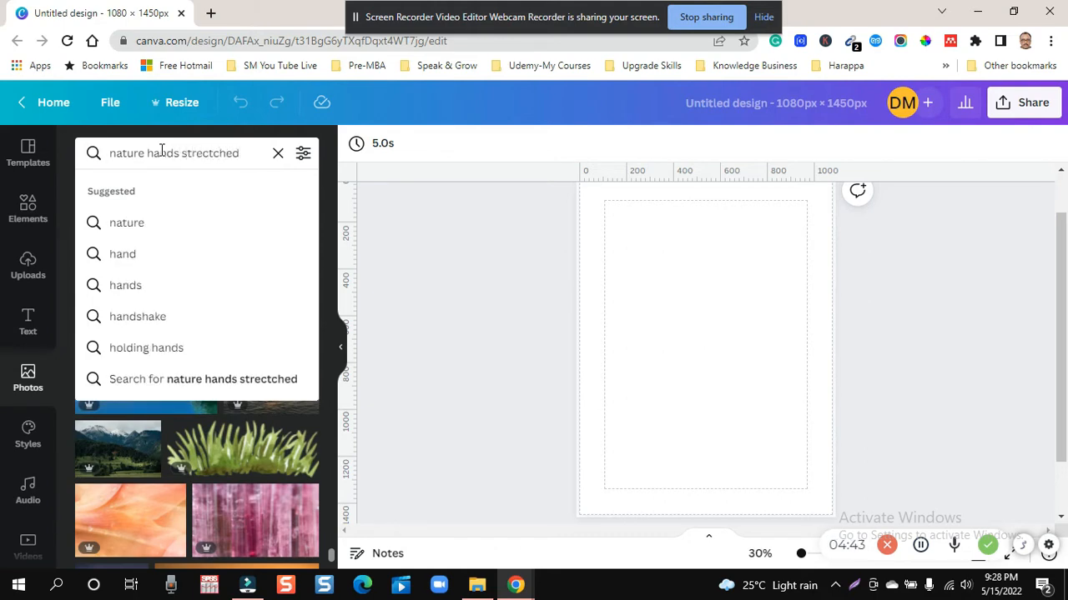
pyautogui.press('Return')
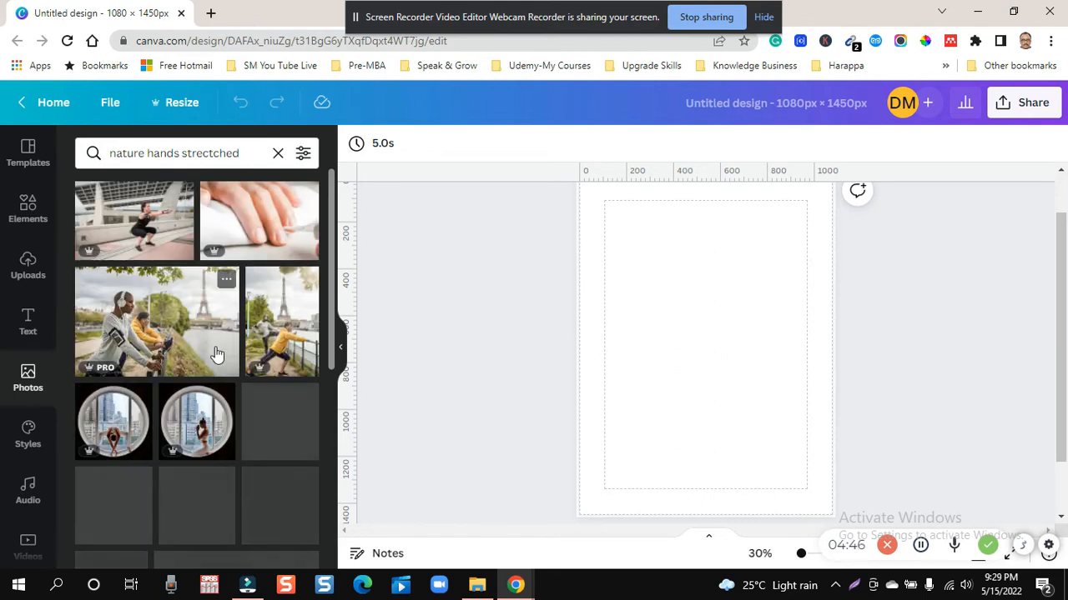
# - Browse the "nature hands strectched" photo results for a nature picture with outstretched hands that suits the blank page
pyautogui.scroll(-10, 215, 354)
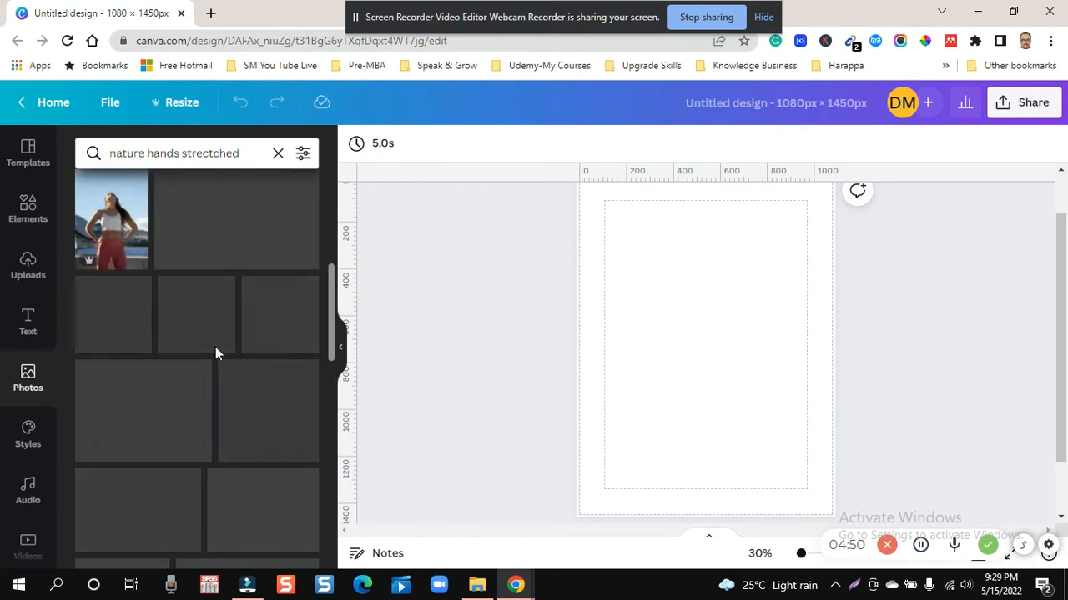
pyautogui.scroll(-1, 215, 347)
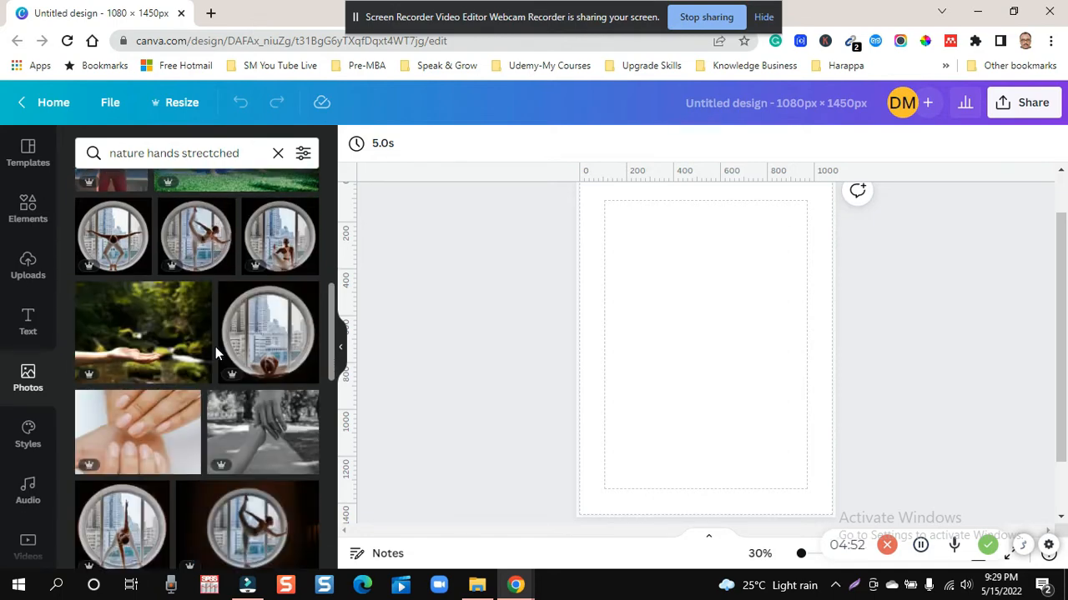
pyautogui.scroll(-4, 215, 346)
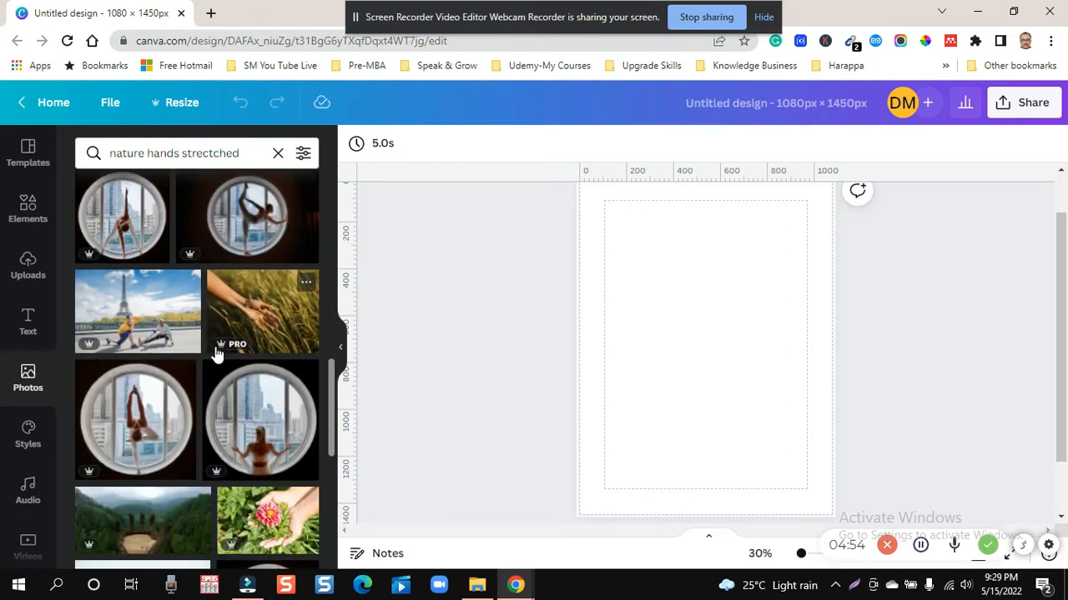
pyautogui.scroll(-1, 215, 354)
pyautogui.scroll(-2, 215, 355)
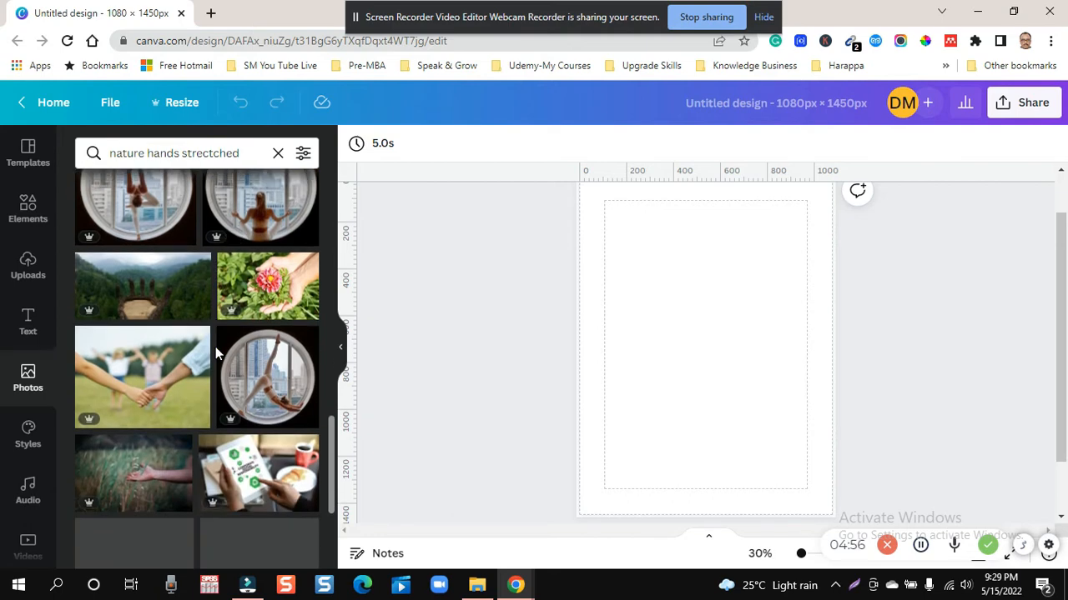
pyautogui.scroll(-2, 215, 354)
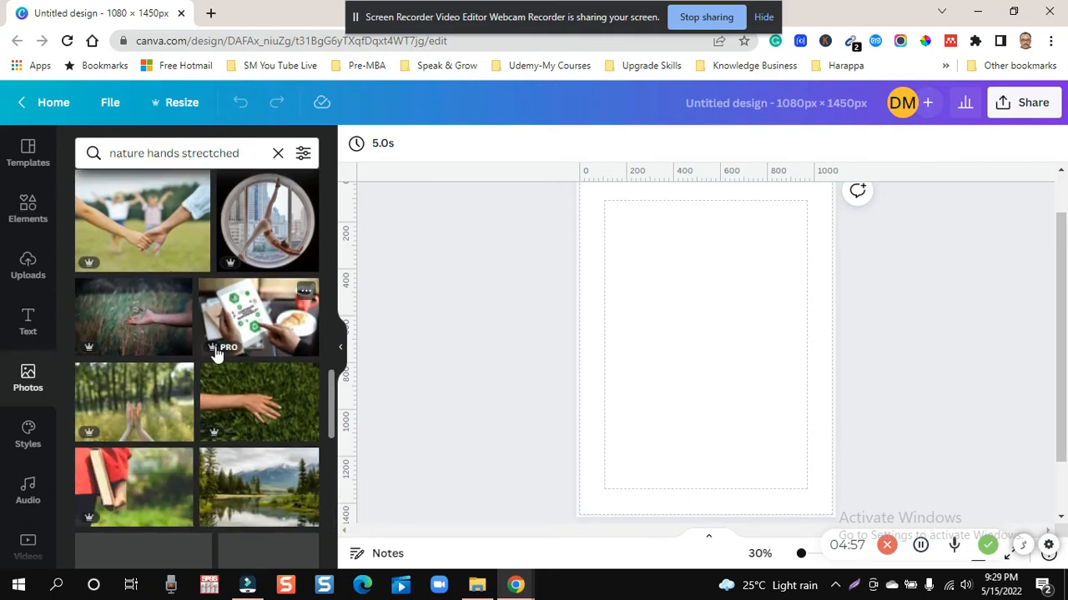
pyautogui.scroll(-2, 215, 355)
pyautogui.scroll(-2, 215, 354)
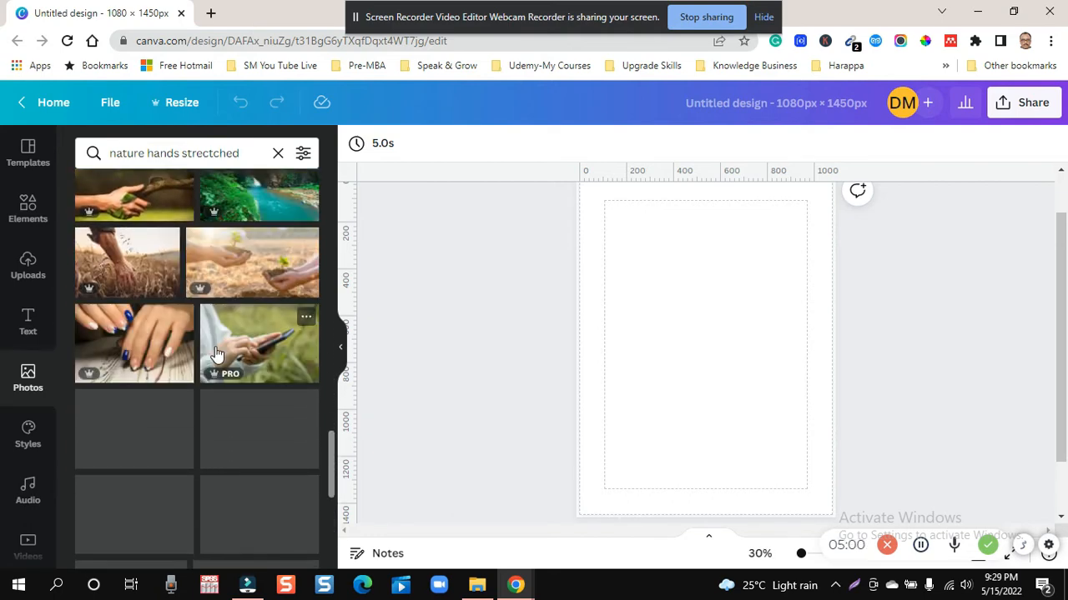
pyautogui.scroll(-4, 215, 354)
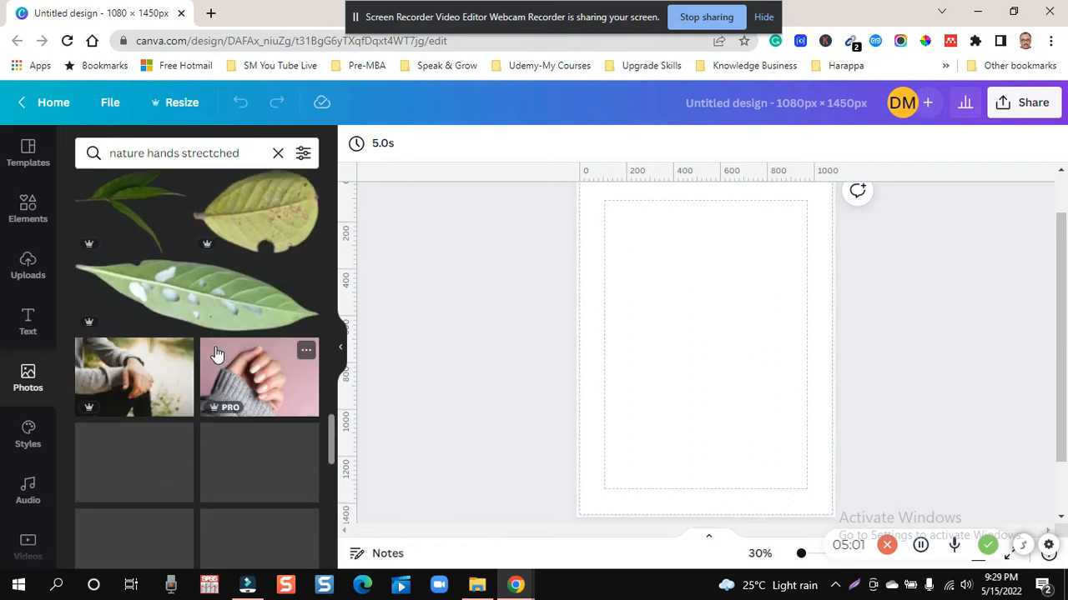
pyautogui.scroll(-2, 215, 354)
pyautogui.scroll(-5, 215, 354)
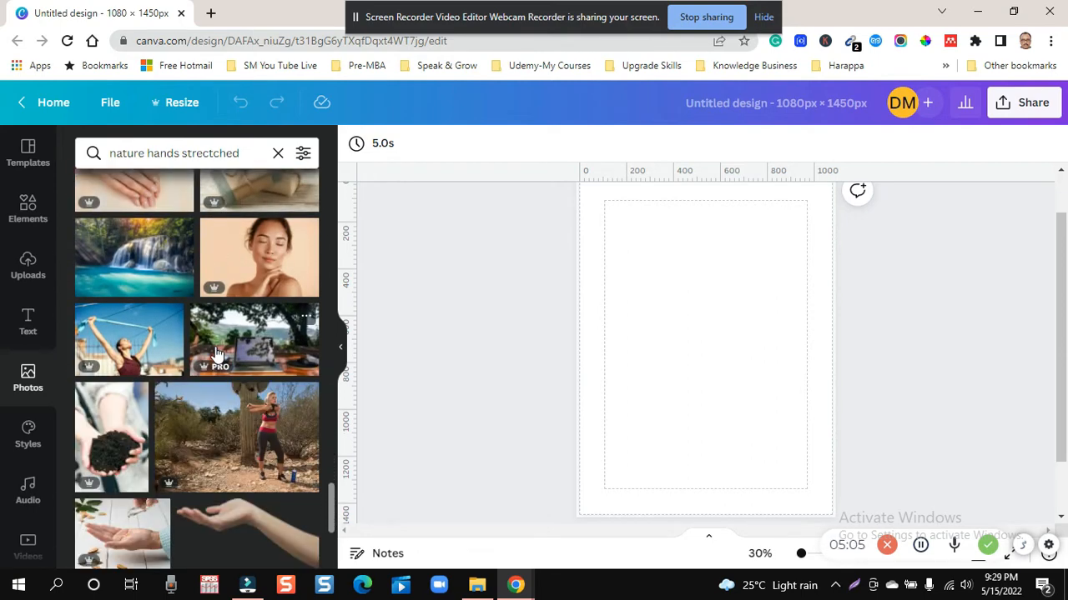
pyautogui.scroll(-3, 215, 353)
pyautogui.scroll(-3, 215, 353)
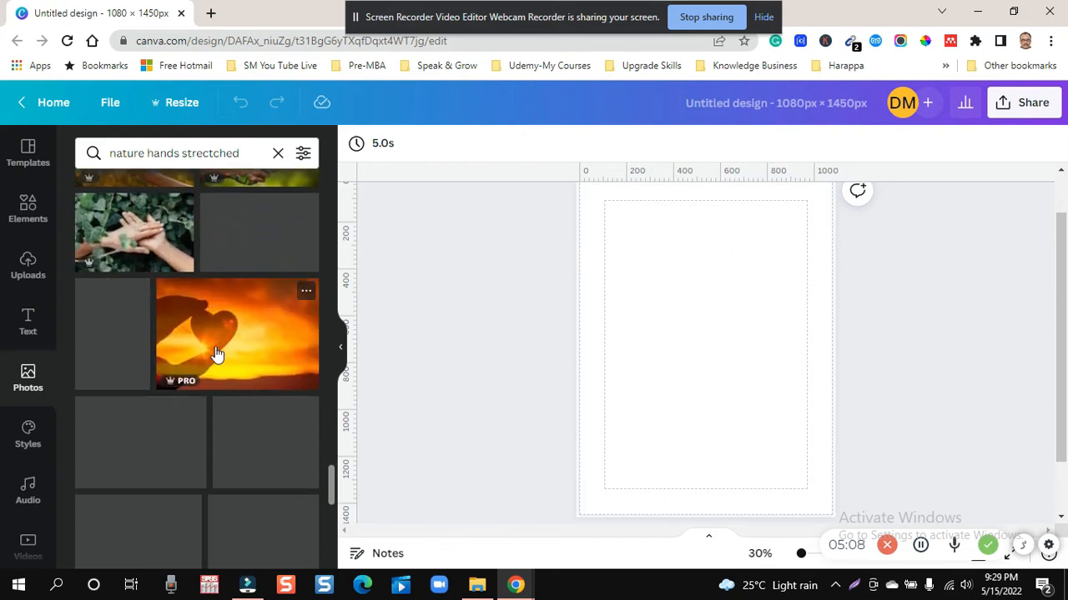
pyautogui.scroll(-3, 215, 353)
pyautogui.scroll(-3, 215, 353)
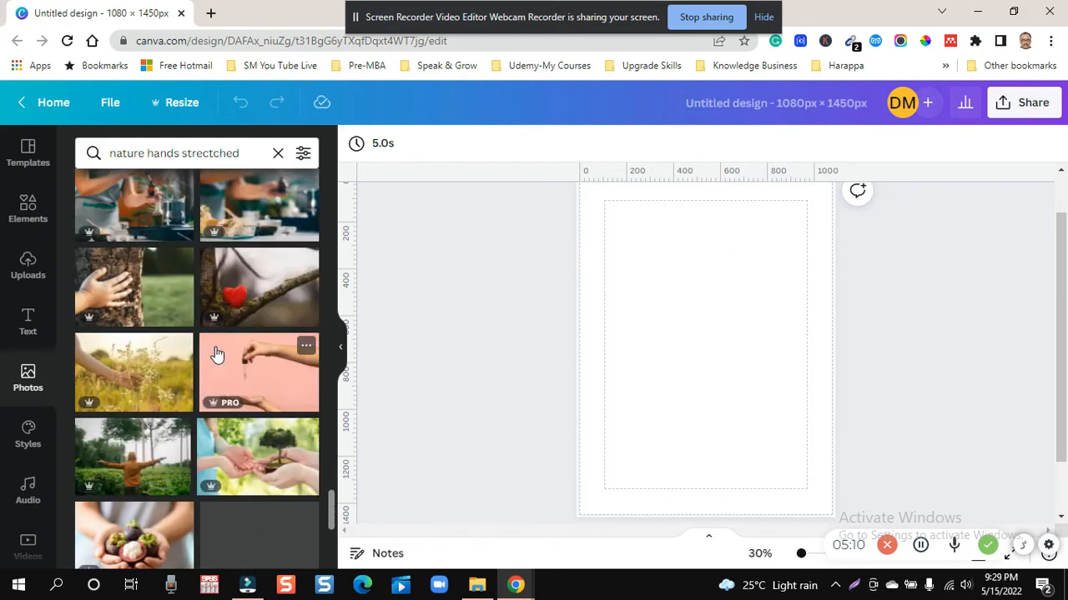
pyautogui.scroll(-5, 215, 354)
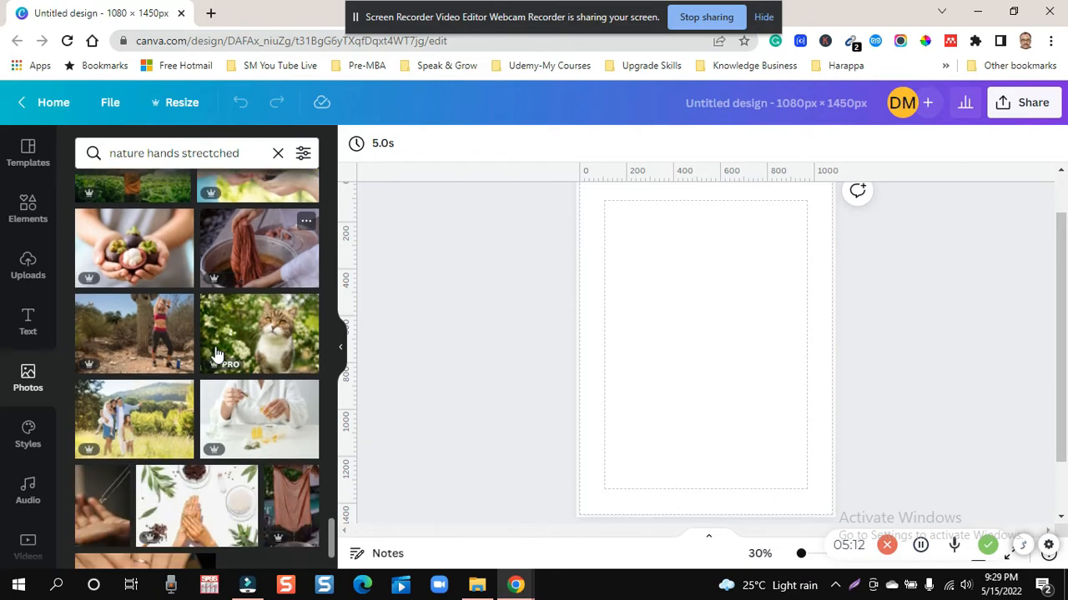
pyautogui.scroll(-10, 215, 355)
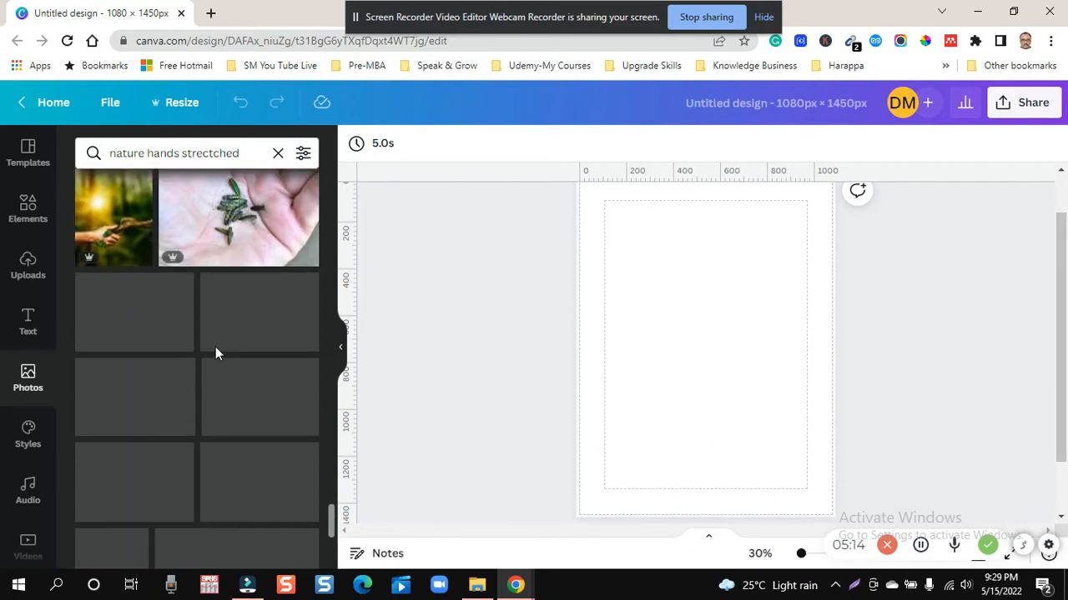
pyautogui.scroll(-5, 215, 353)
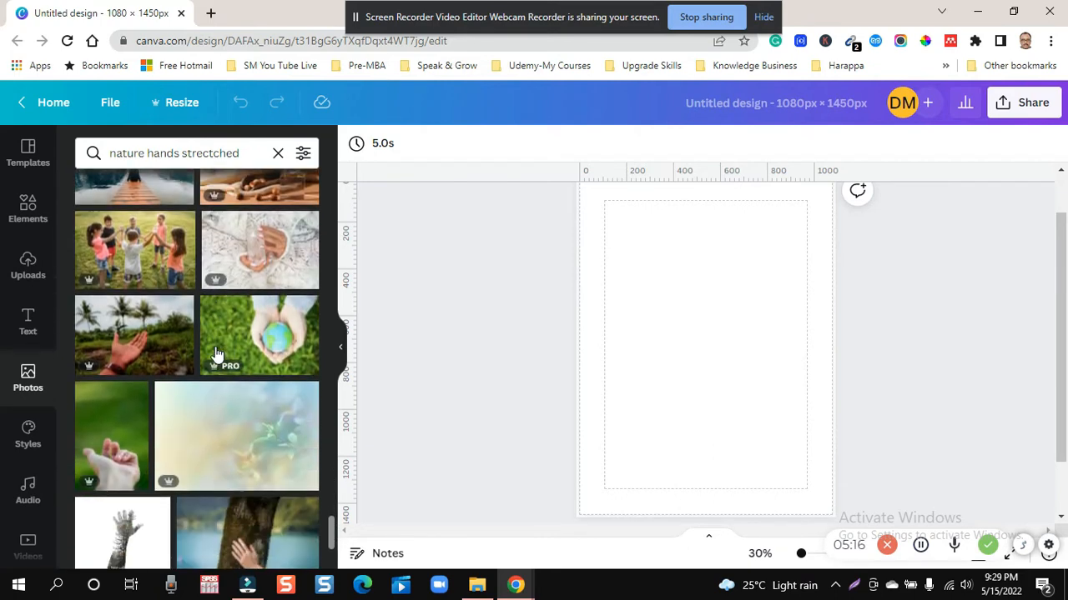
pyautogui.scroll(-2, 215, 354)
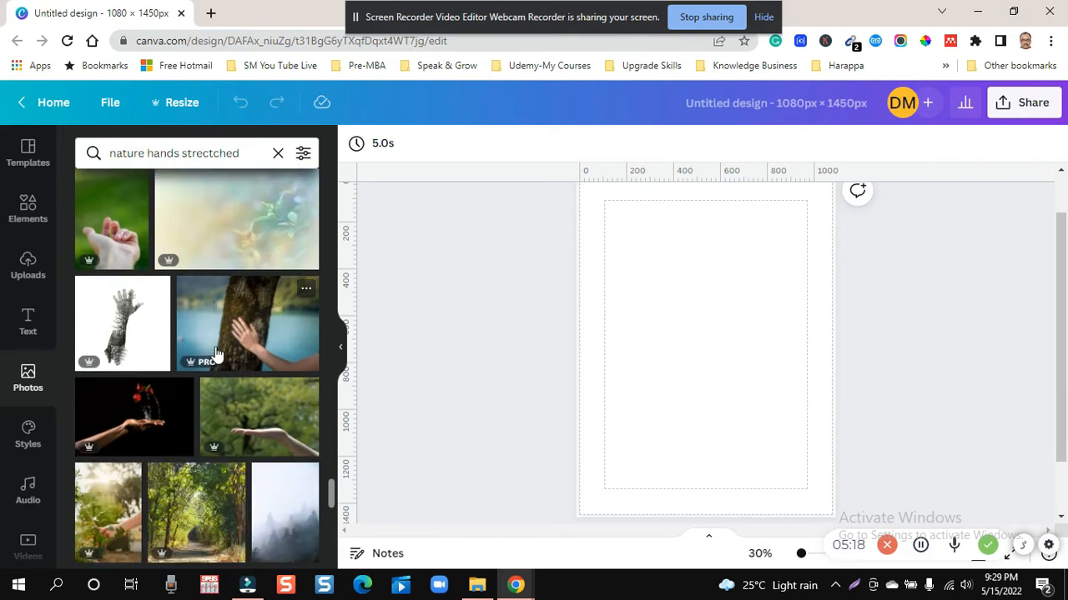
pyautogui.scroll(-10, 215, 355)
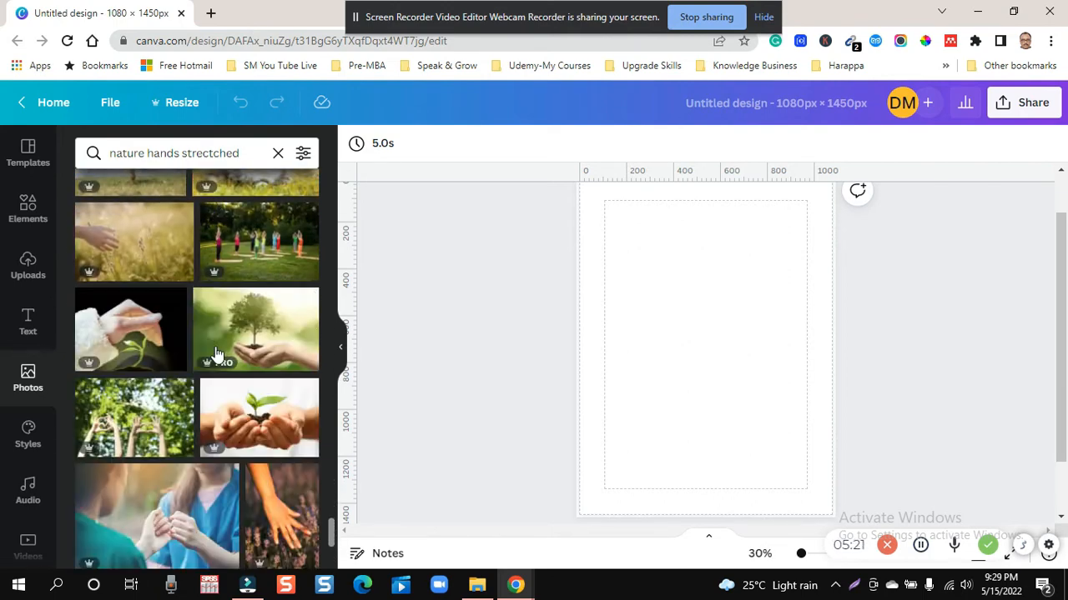
pyautogui.scroll(-4, 215, 355)
pyautogui.scroll(-2, 216, 355)
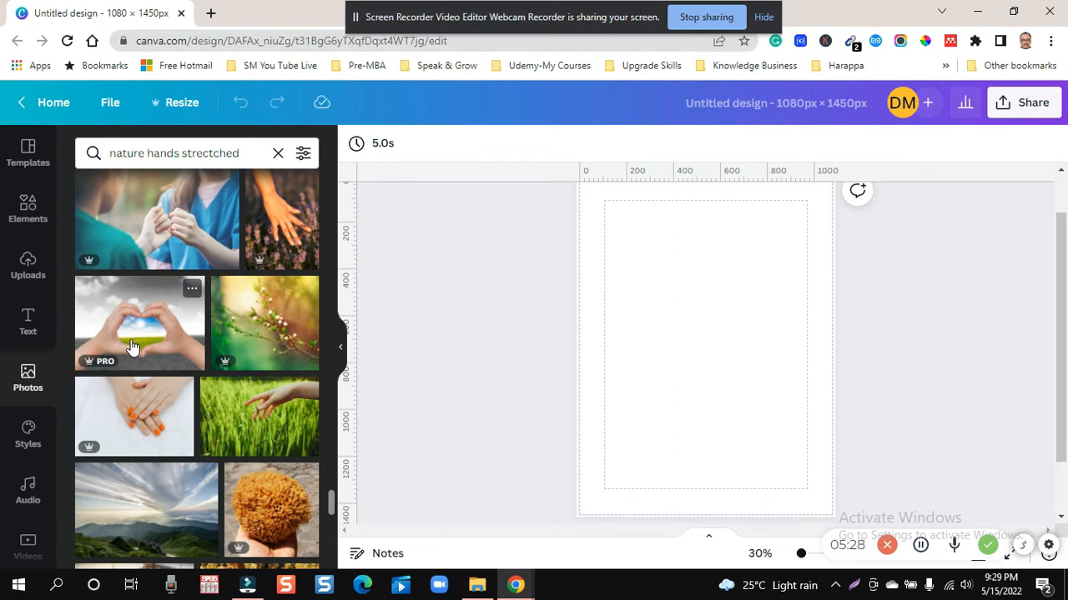
pyautogui.scroll(-4, 134, 346)
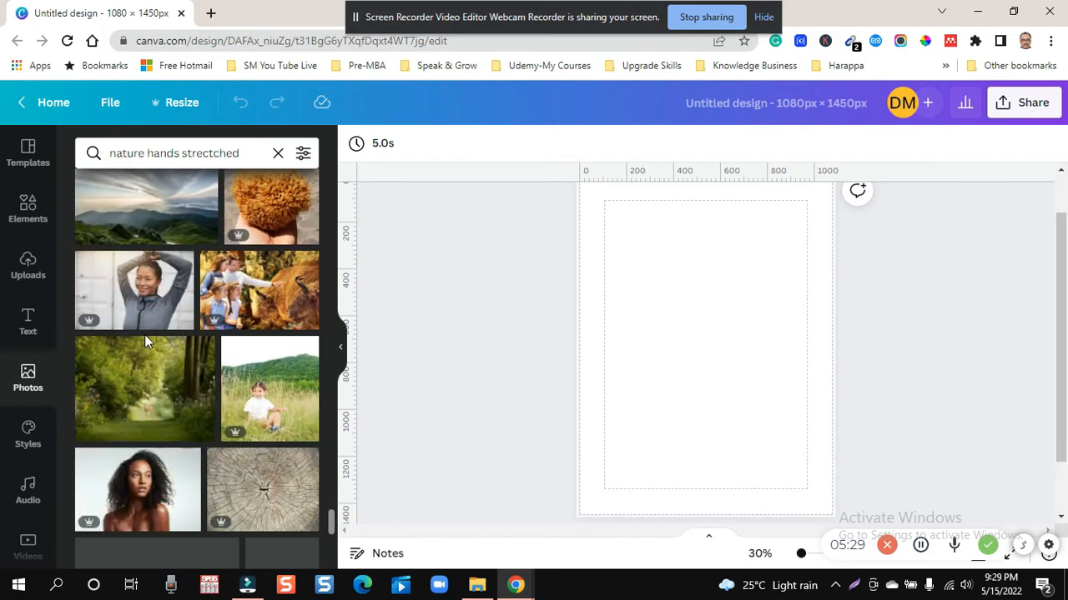
pyautogui.scroll(-4, 140, 350)
pyautogui.scroll(-5, 139, 351)
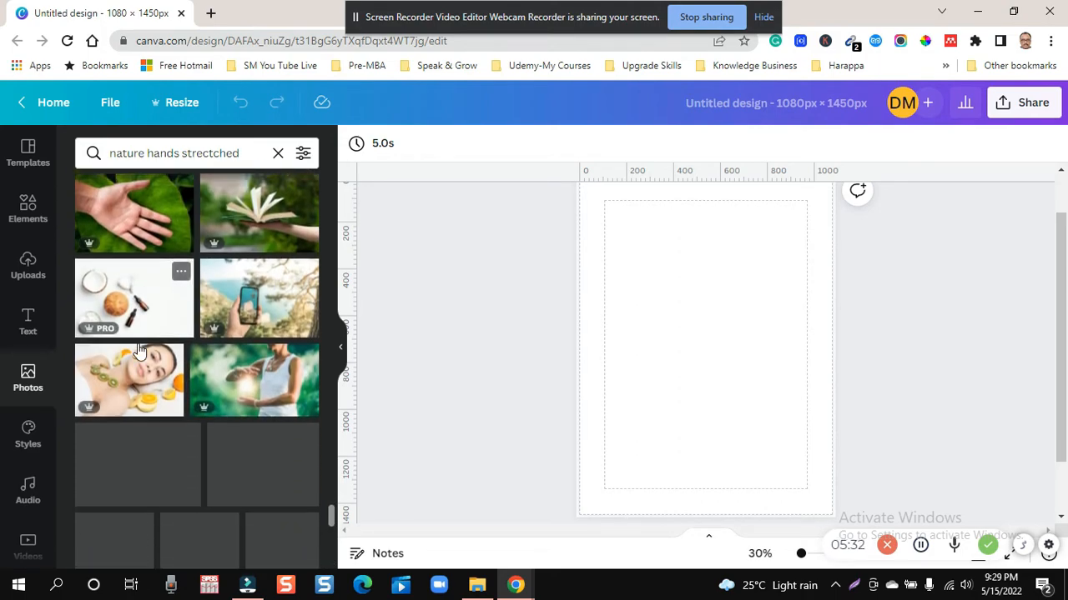
pyautogui.scroll(-10, 140, 351)
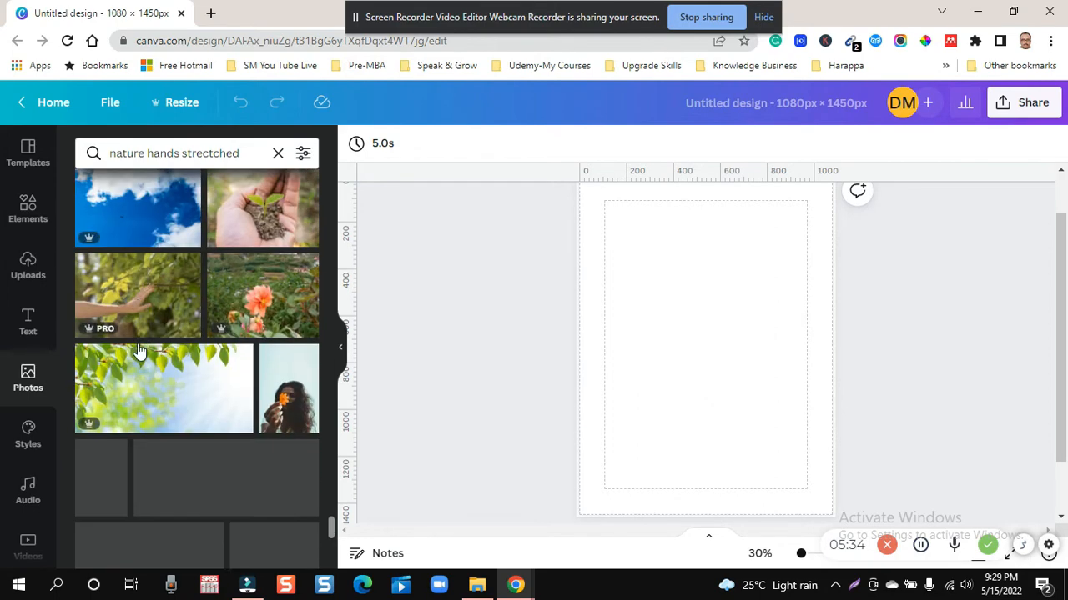
pyautogui.scroll(-10, 139, 350)
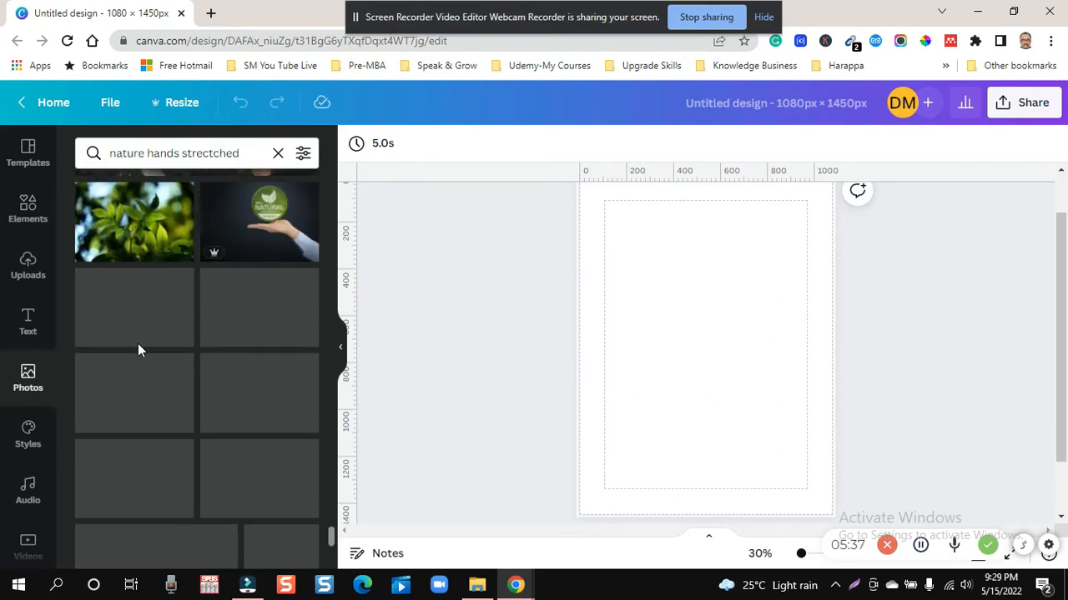
pyautogui.scroll(-2, 138, 346)
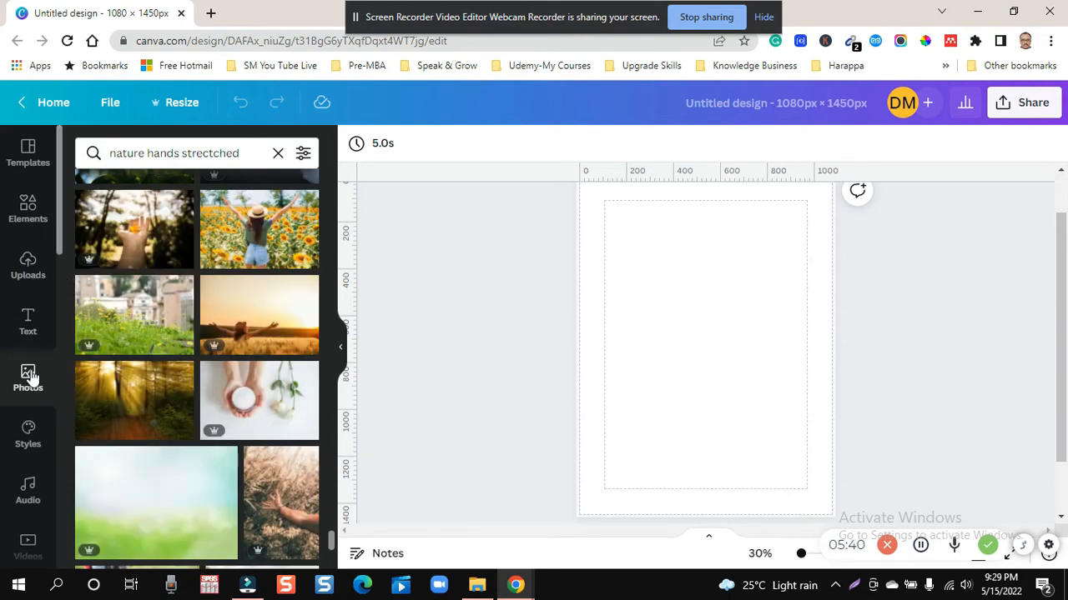
# - Clear the photo search, add the recently used photo of the man with outstretched arms in a lavender field, and set it as the background
pyautogui.click(277, 153)
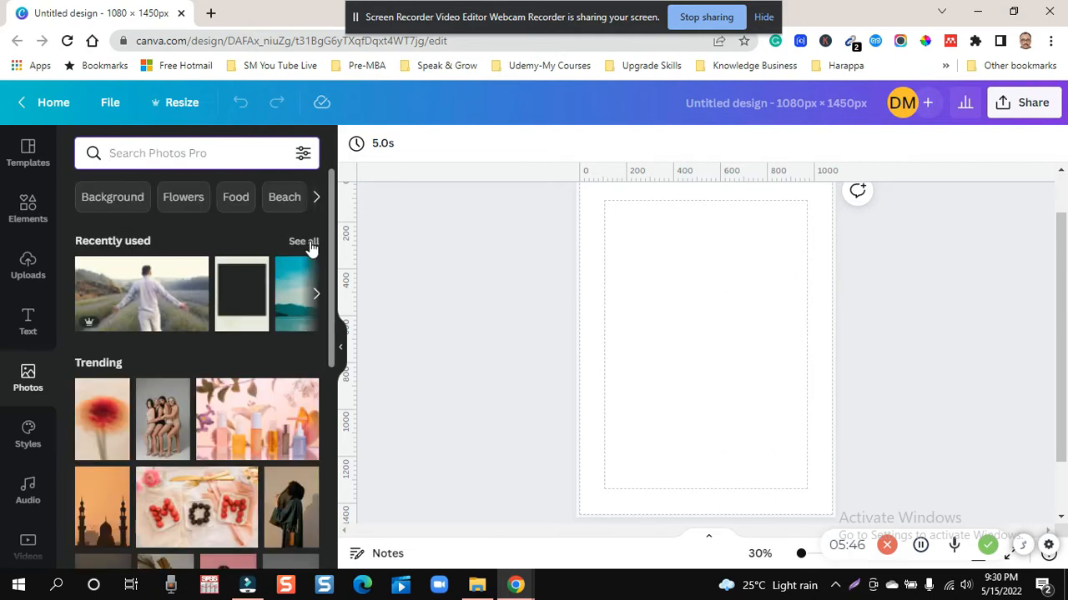
pyautogui.click(132, 302)
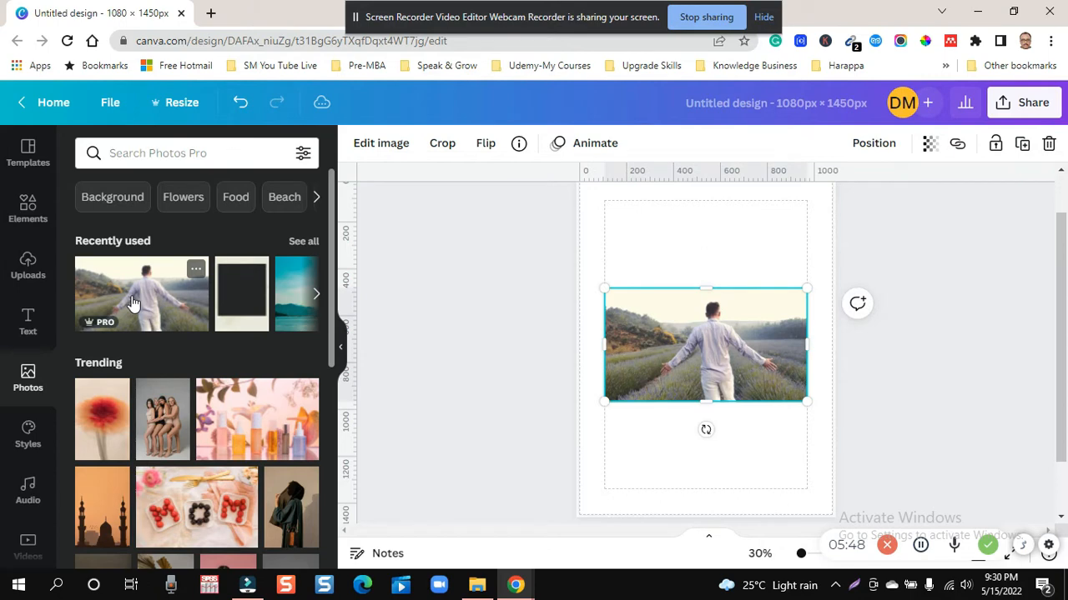
pyautogui.rightClick(661, 327)
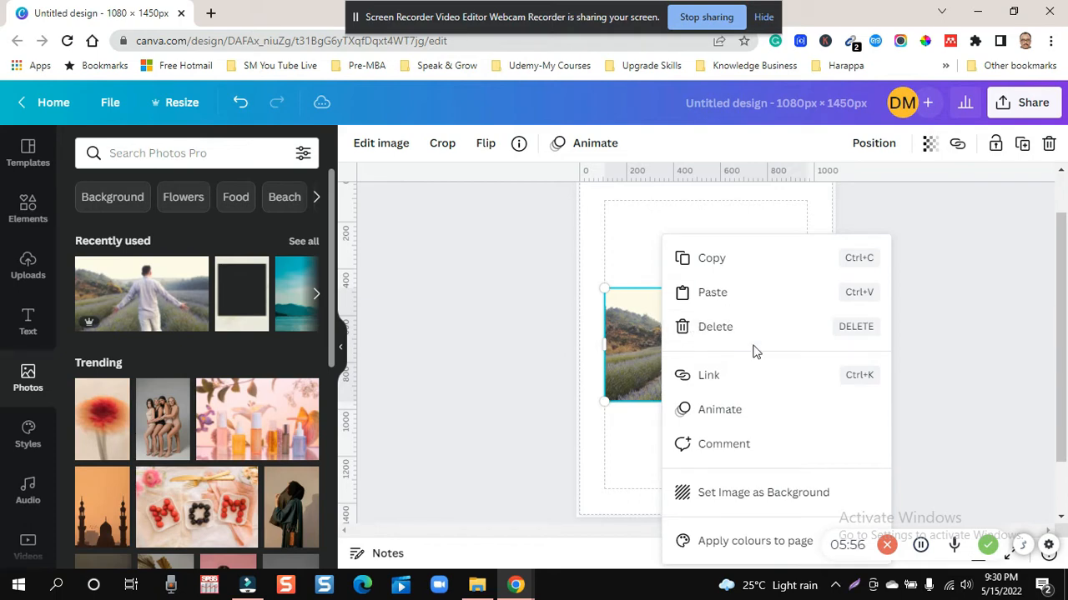
pyautogui.click(741, 492)
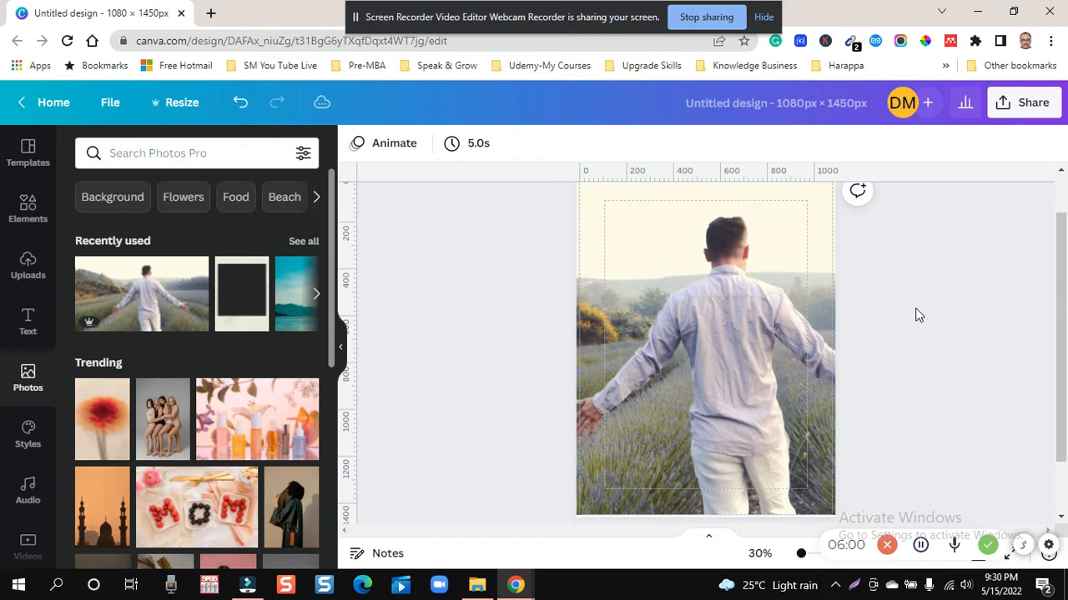
# - Add a second copy of the lavender-field photo on top of the background and crop both its sides close to the man's hands
pyautogui.click(791, 338)
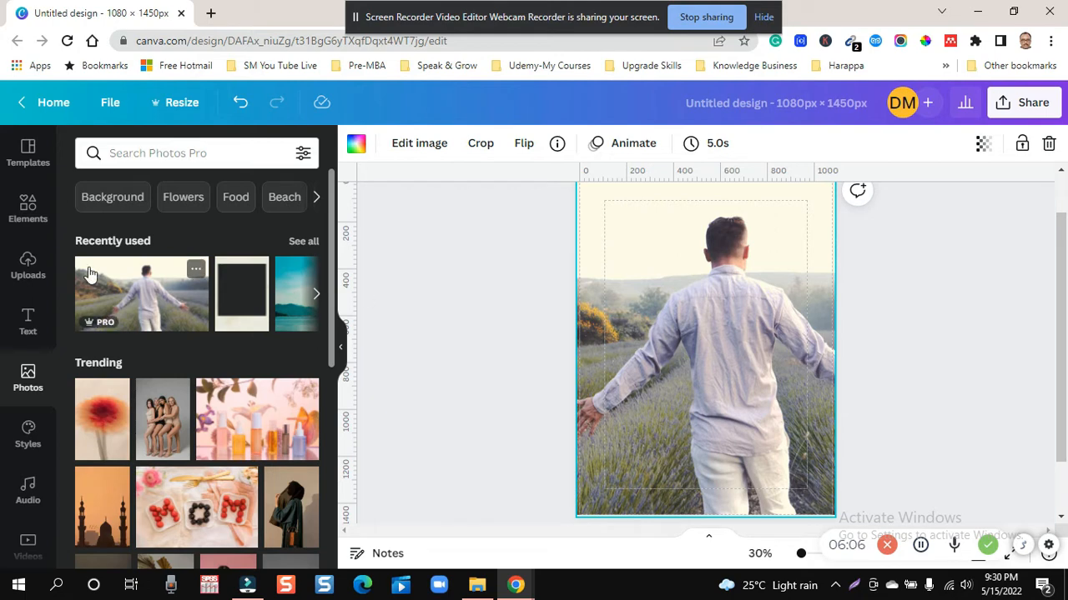
pyautogui.click(129, 294)
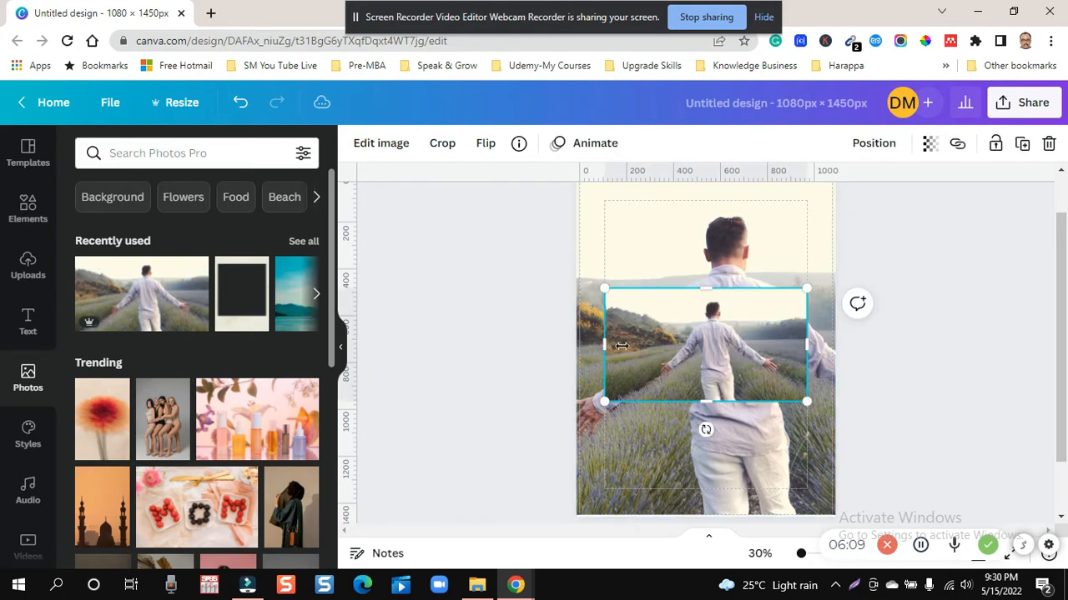
pyautogui.moveTo(622, 345); pyautogui.dragTo(643, 345)
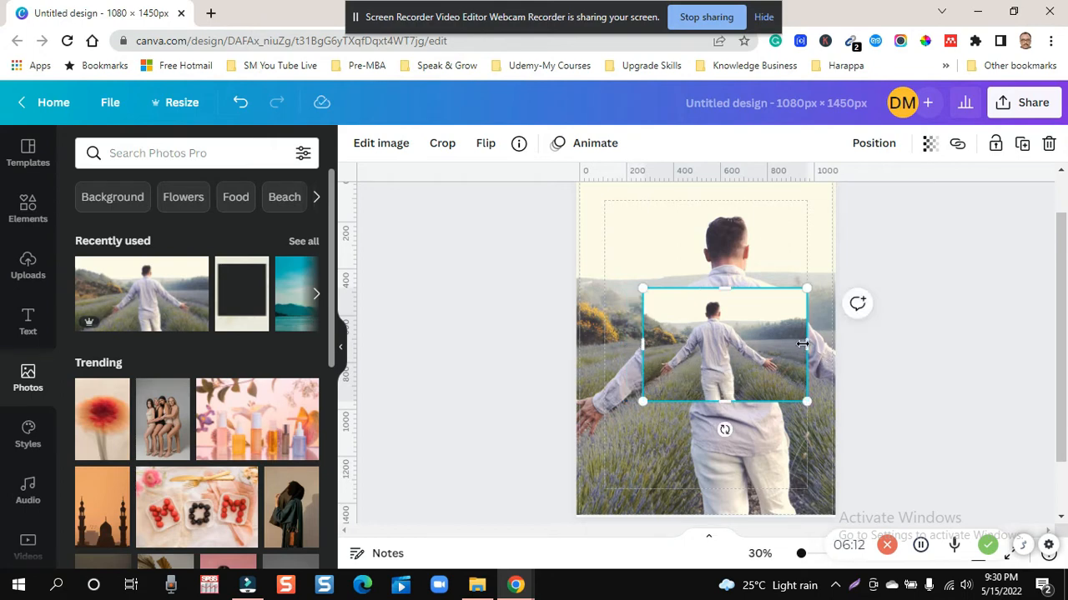
pyautogui.moveTo(803, 343); pyautogui.dragTo(785, 346)
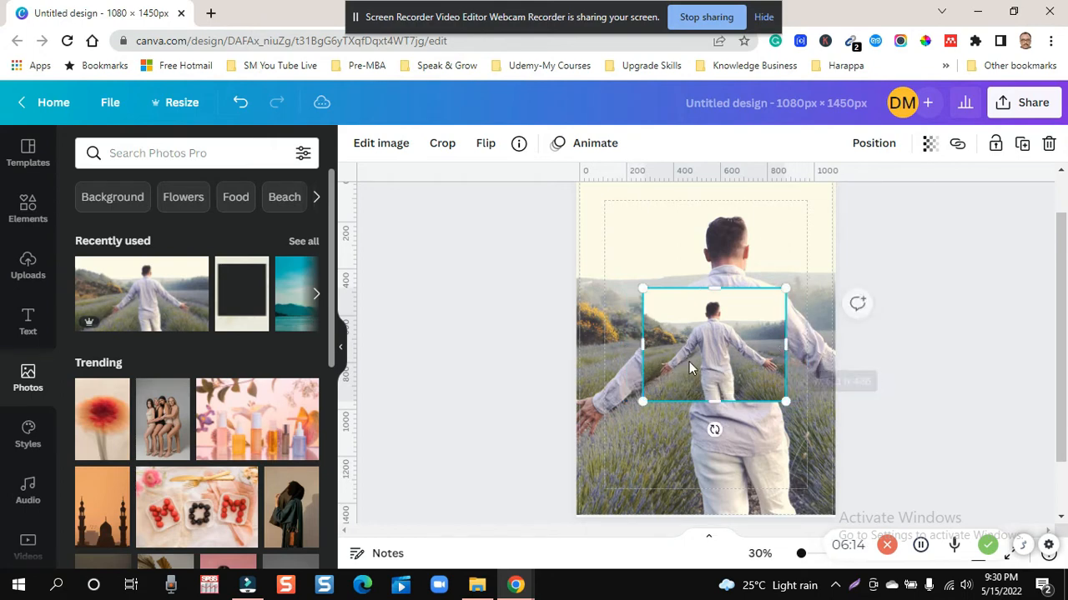
pyautogui.moveTo(643, 346); pyautogui.dragTo(653, 351)
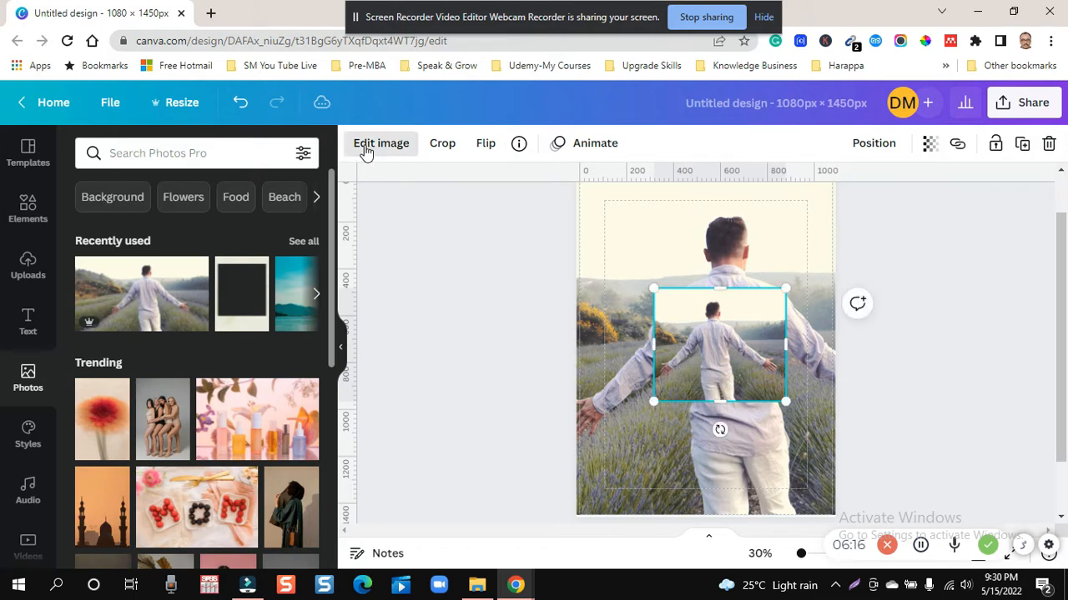
# - Remove the background from the small cropped photo copy with Background Remover and apply the result
pyautogui.click(364, 148)
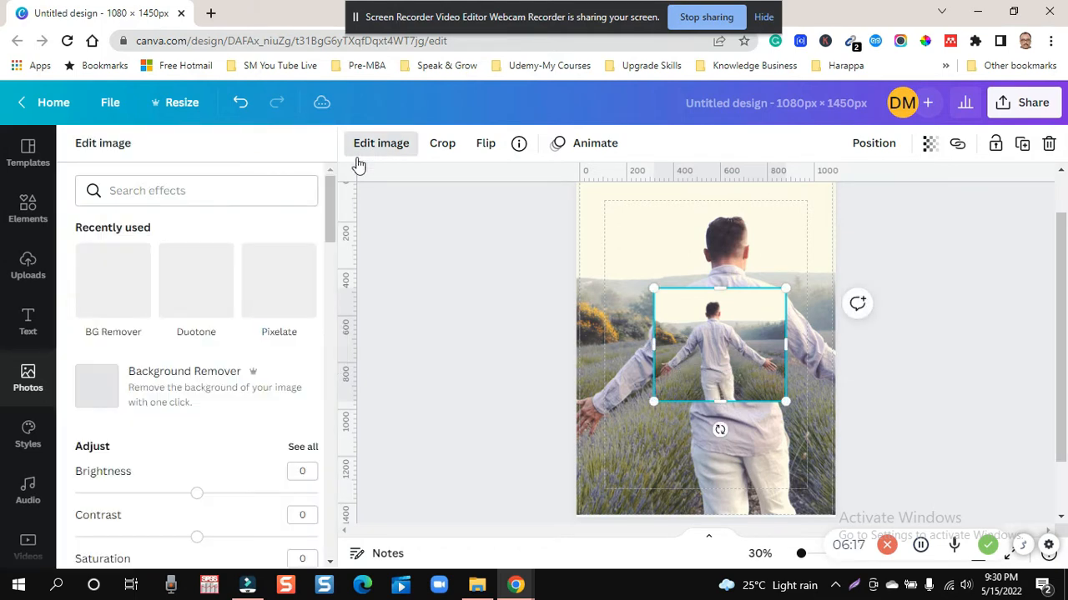
pyautogui.click(182, 392)
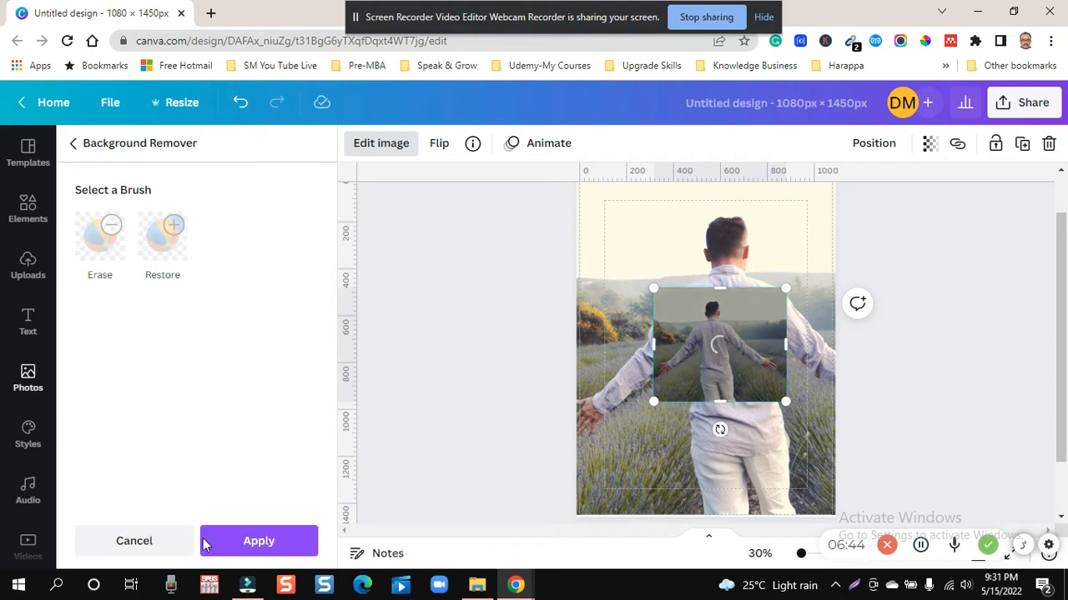
pyautogui.click(253, 542)
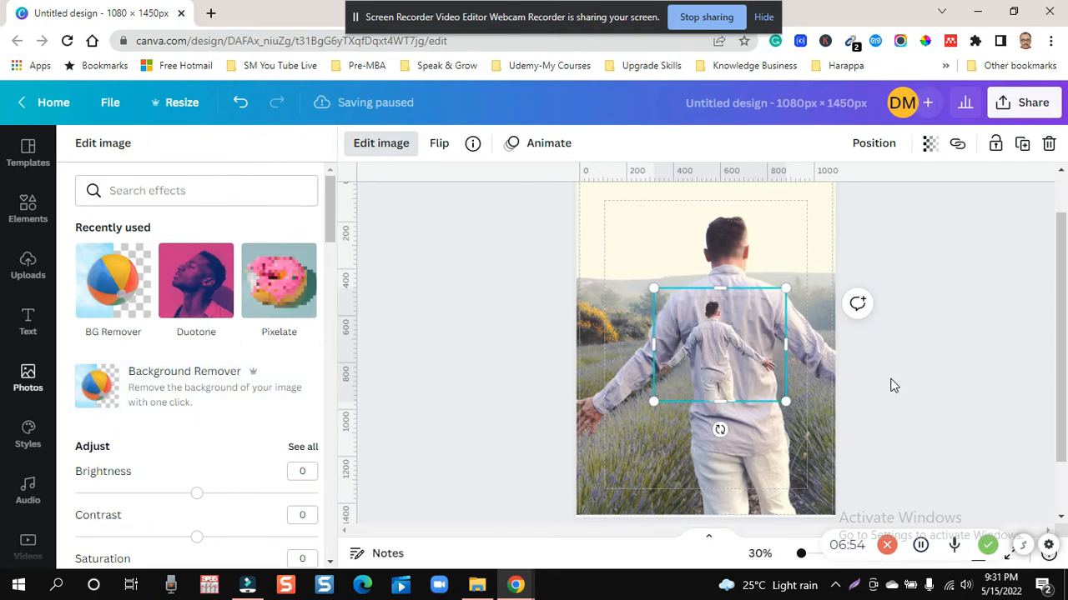
# - Move the small cut-out man slightly up and to the right over the large figure's back
pyautogui.click(738, 332)
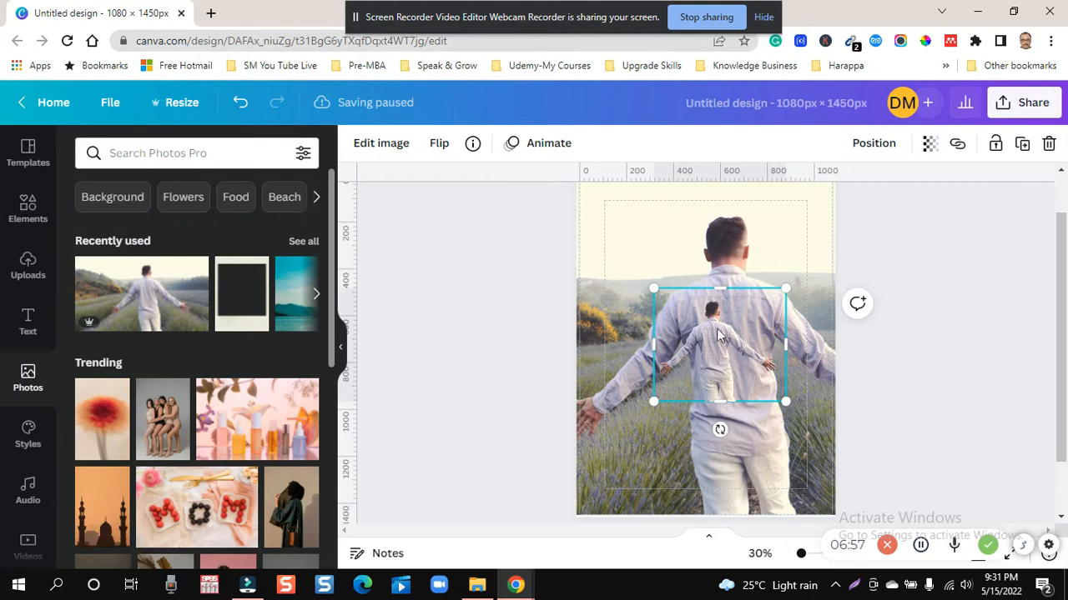
pyautogui.moveTo(727, 327); pyautogui.dragTo(736, 353)
pyautogui.moveTo(740, 309); pyautogui.dragTo(739, 272)
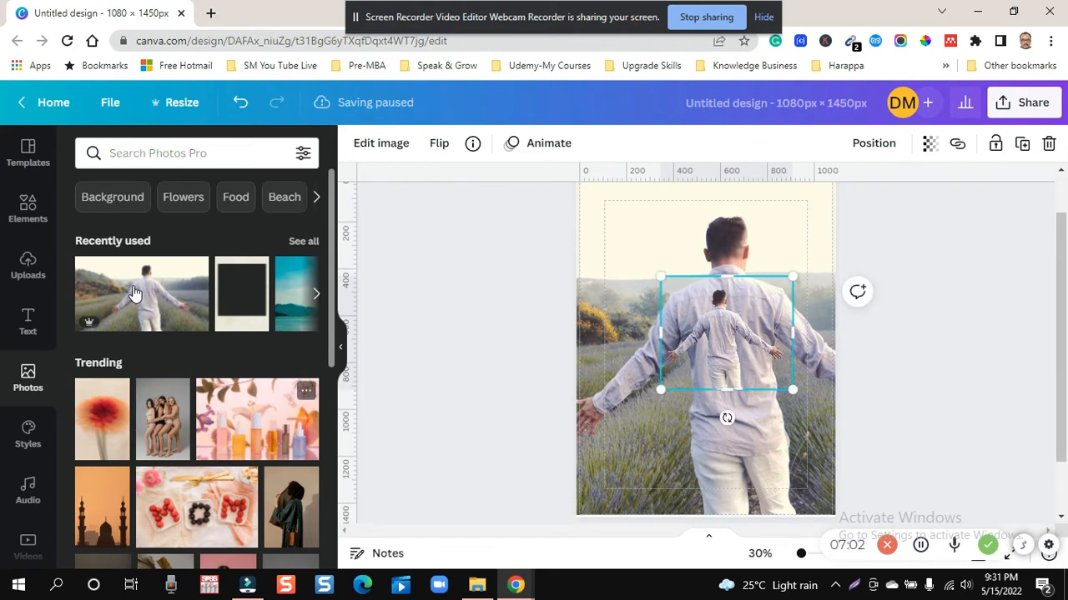
# - Search the elements library for "frames" and refine the search to "photo frames"
pyautogui.click(26, 215)
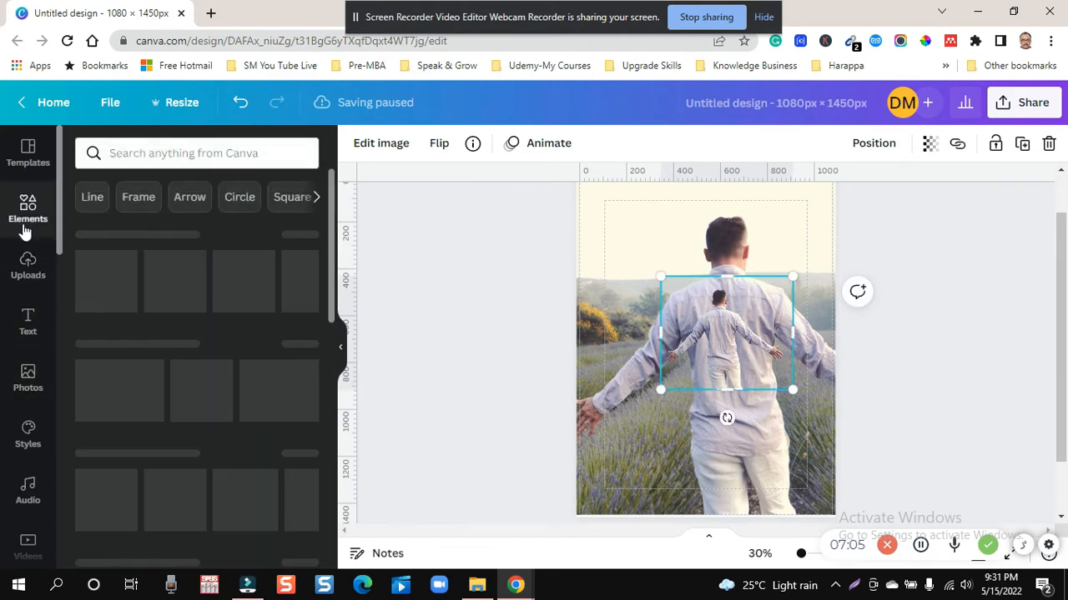
pyautogui.click(171, 155)
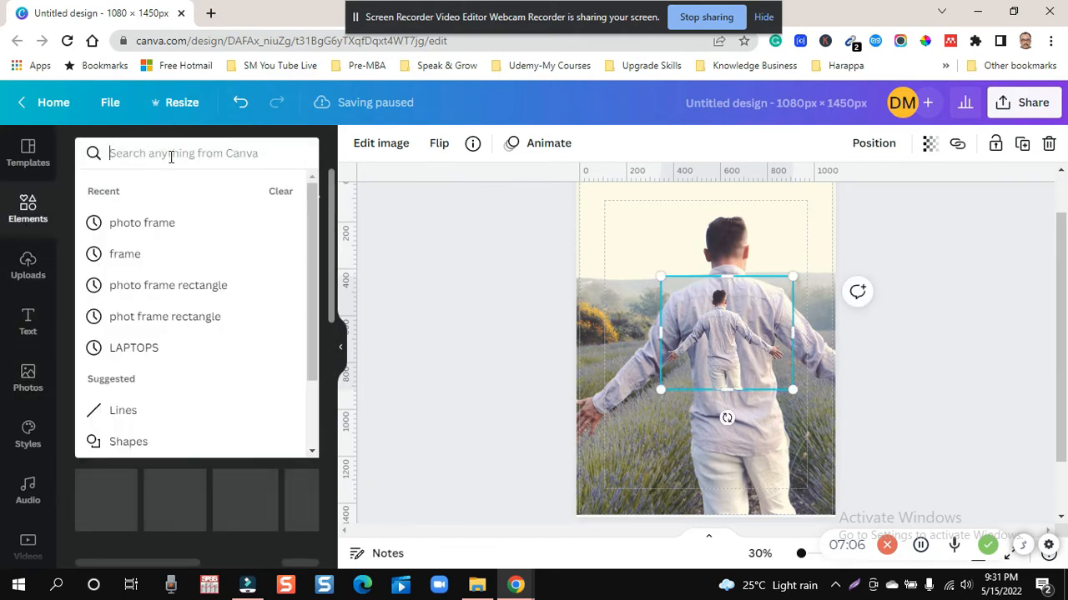
pyautogui.write('f')
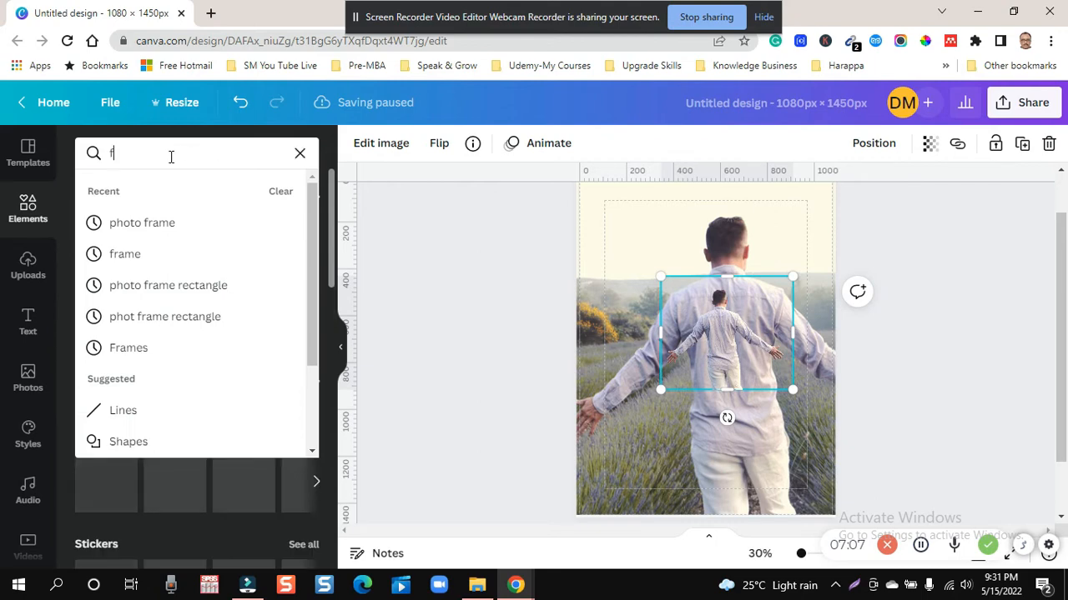
pyautogui.write('rames')
pyautogui.press('Return')
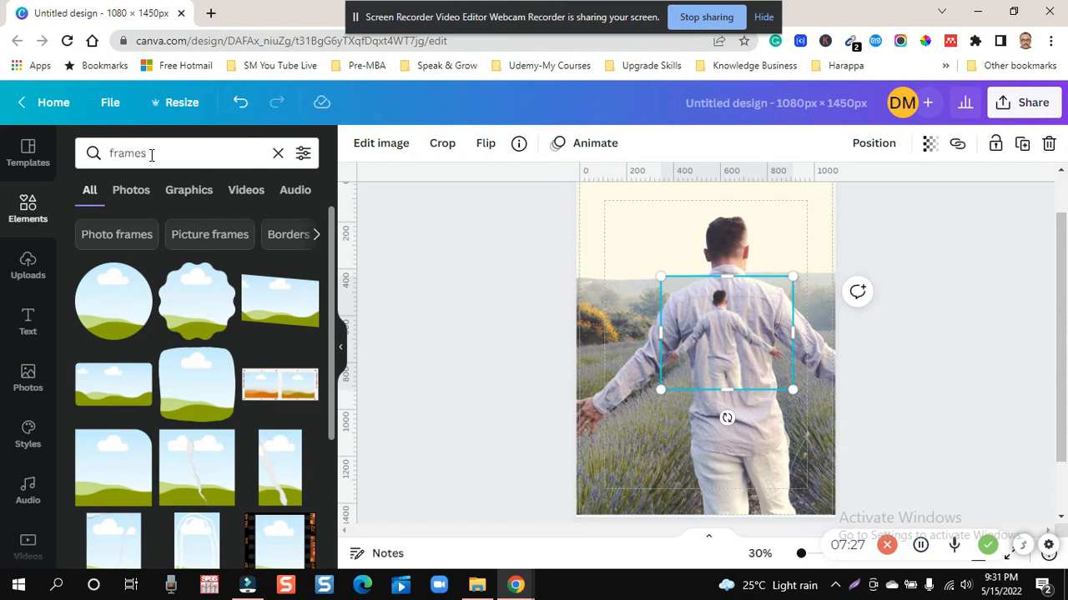
pyautogui.click(111, 153)
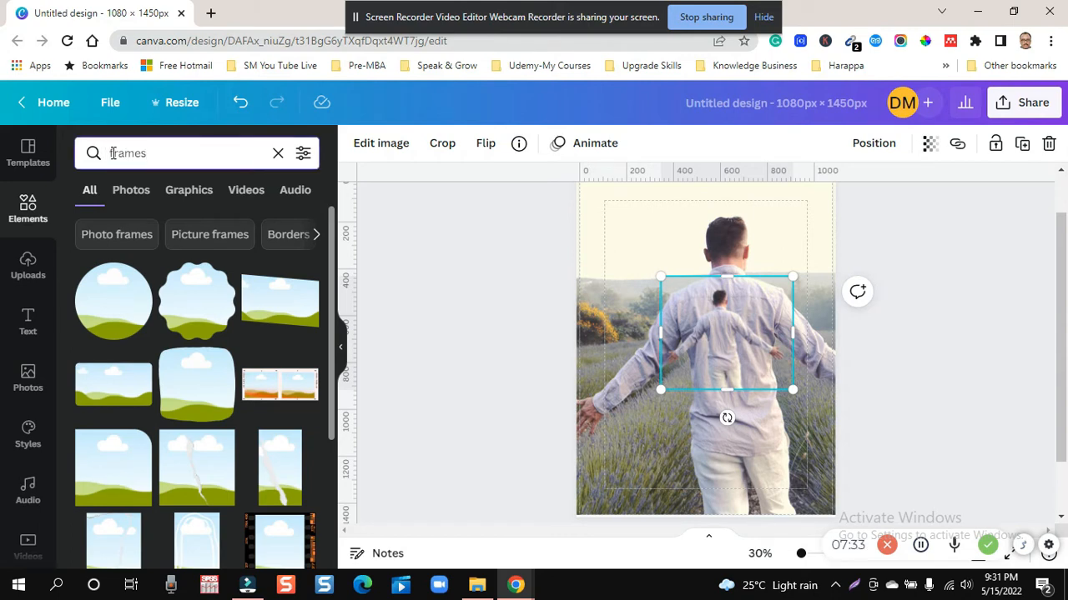
pyautogui.write('photo')
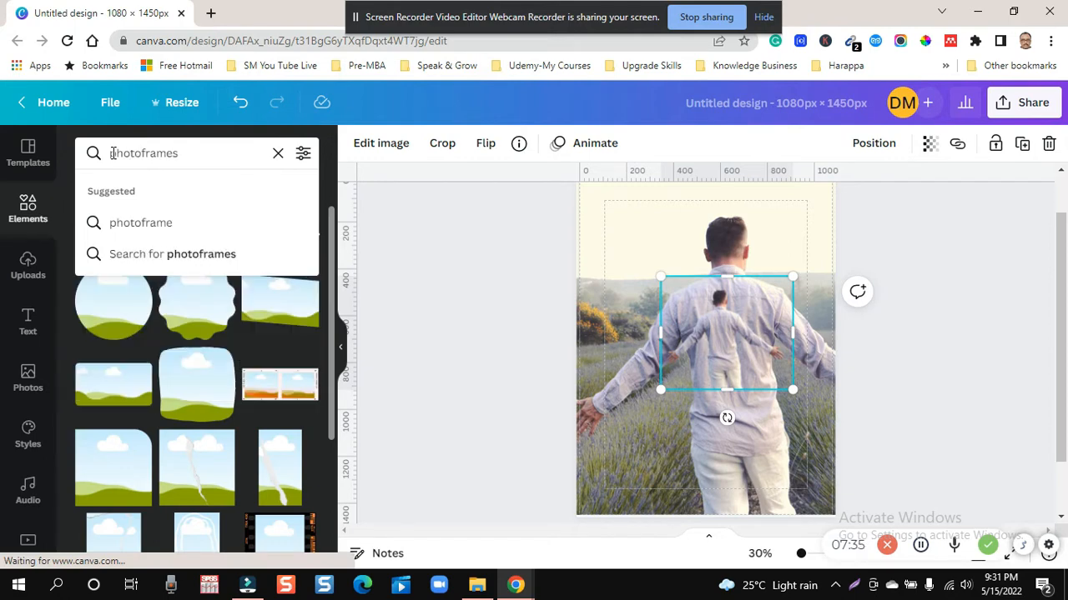
pyautogui.press('Return')
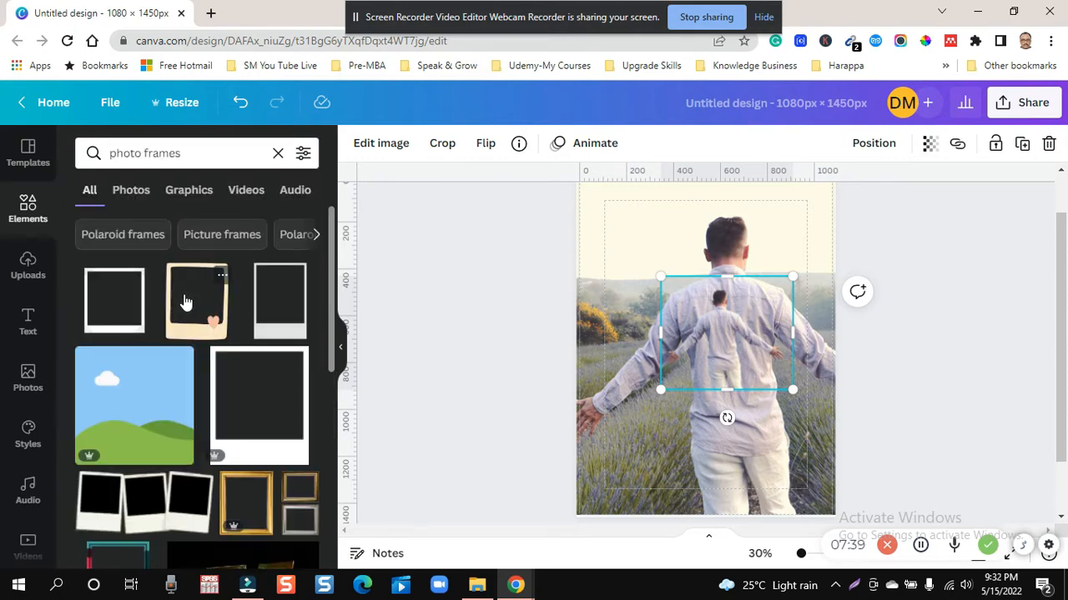
# - Find the tall light-grey polaroid frame among the photo frames, add it to the design and shift it slightly right
pyautogui.scroll(-1, 175, 354)
pyautogui.scroll(-4, 180, 353)
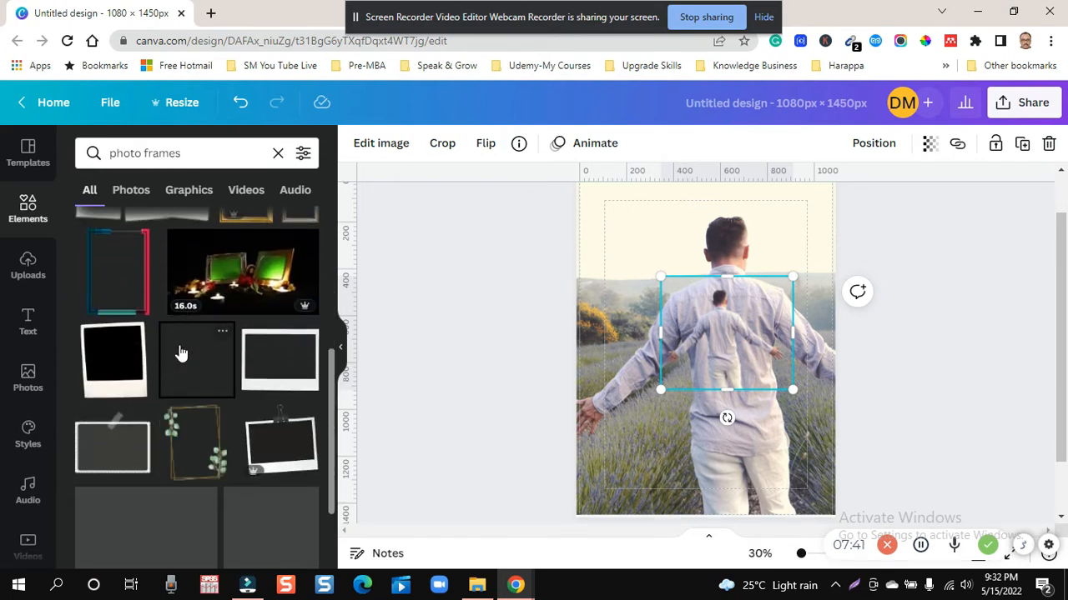
pyautogui.scroll(-1, 180, 353)
pyautogui.scroll(-5, 180, 351)
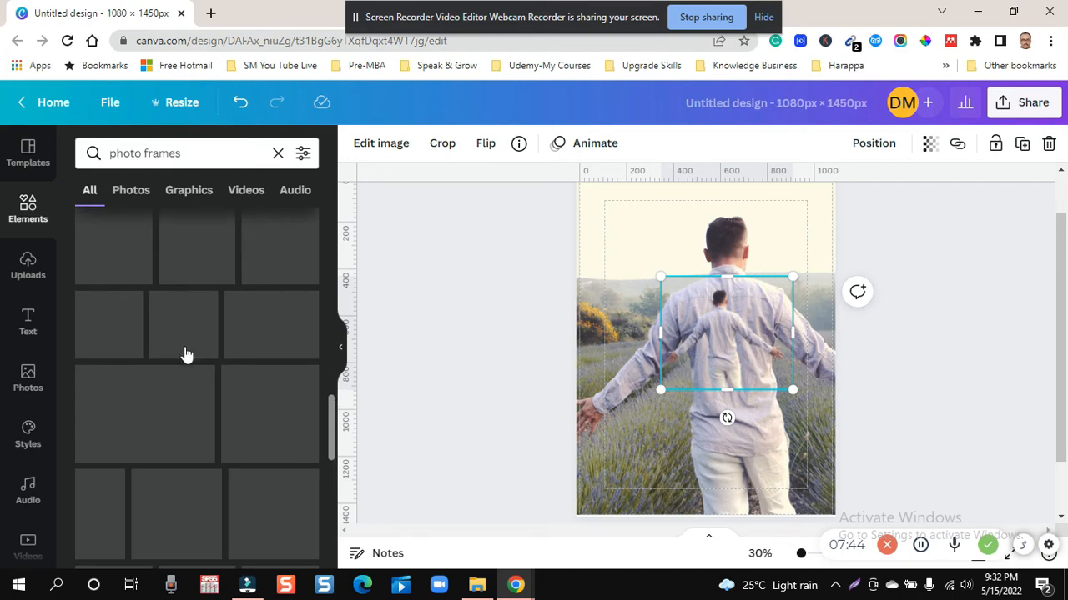
pyautogui.scroll(-3, 212, 397)
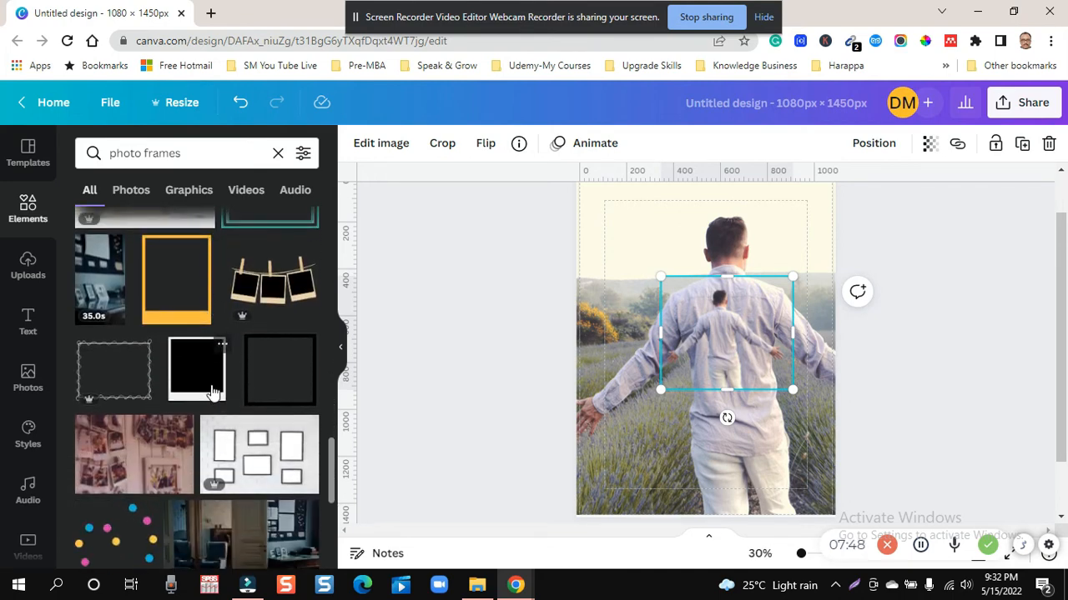
pyautogui.scroll(-5, 214, 384)
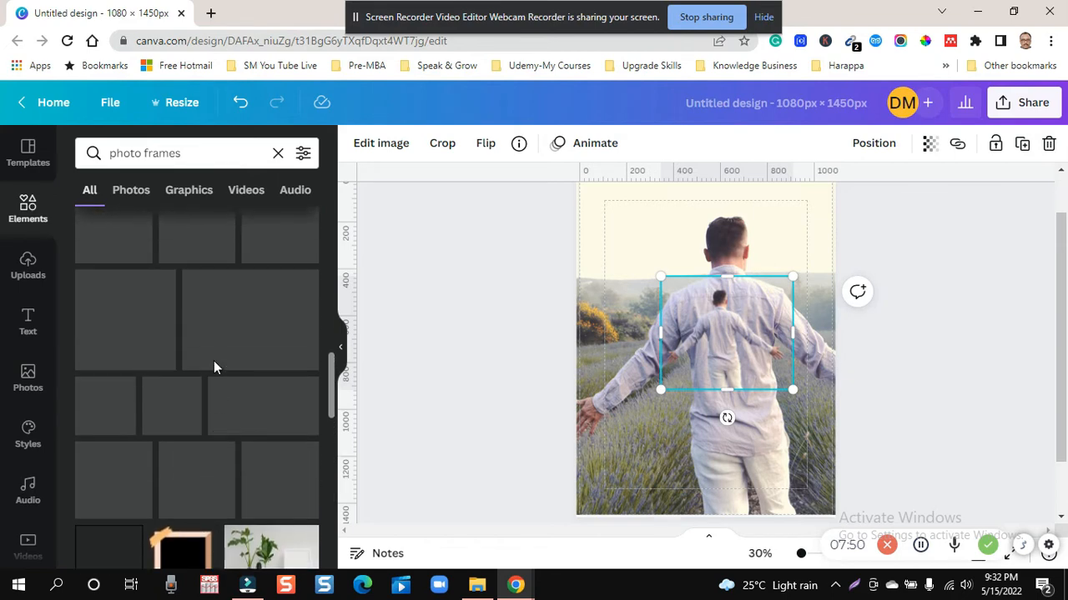
pyautogui.scroll(2, 213, 367)
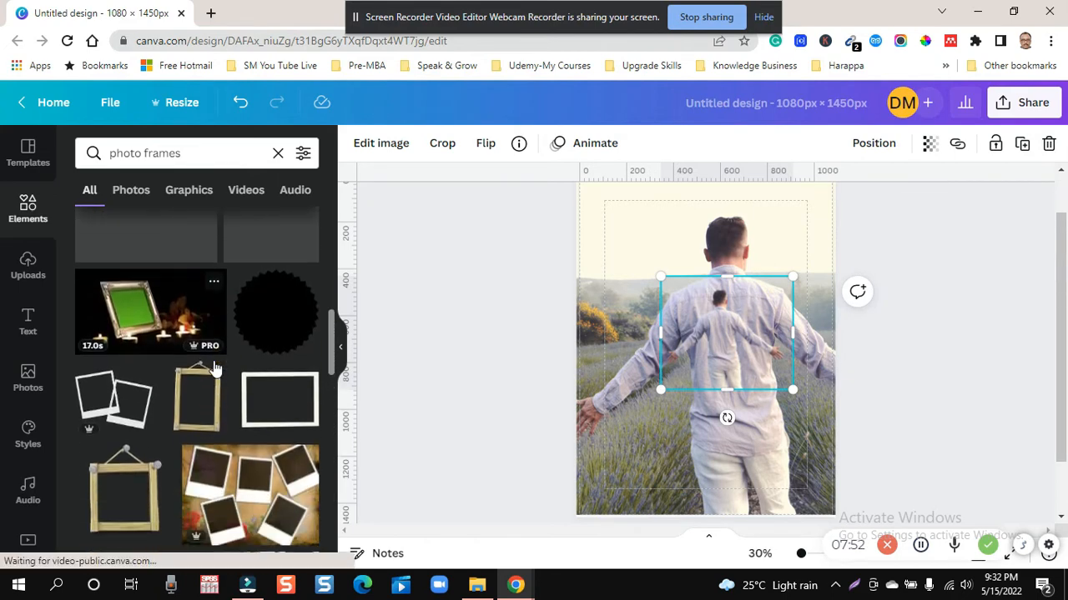
pyautogui.scroll(4, 218, 351)
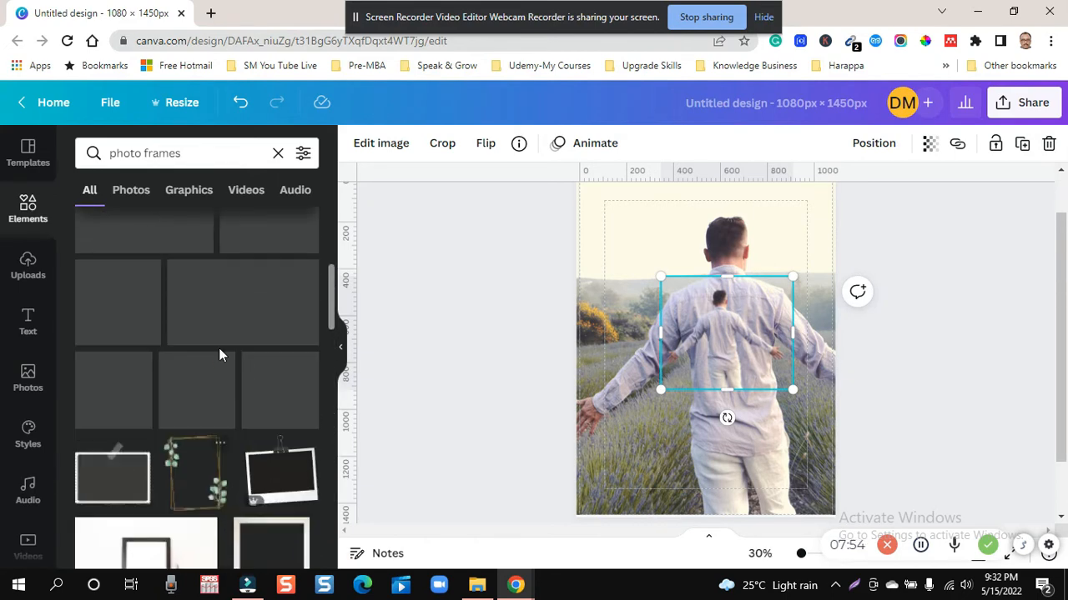
pyautogui.scroll(1, 218, 348)
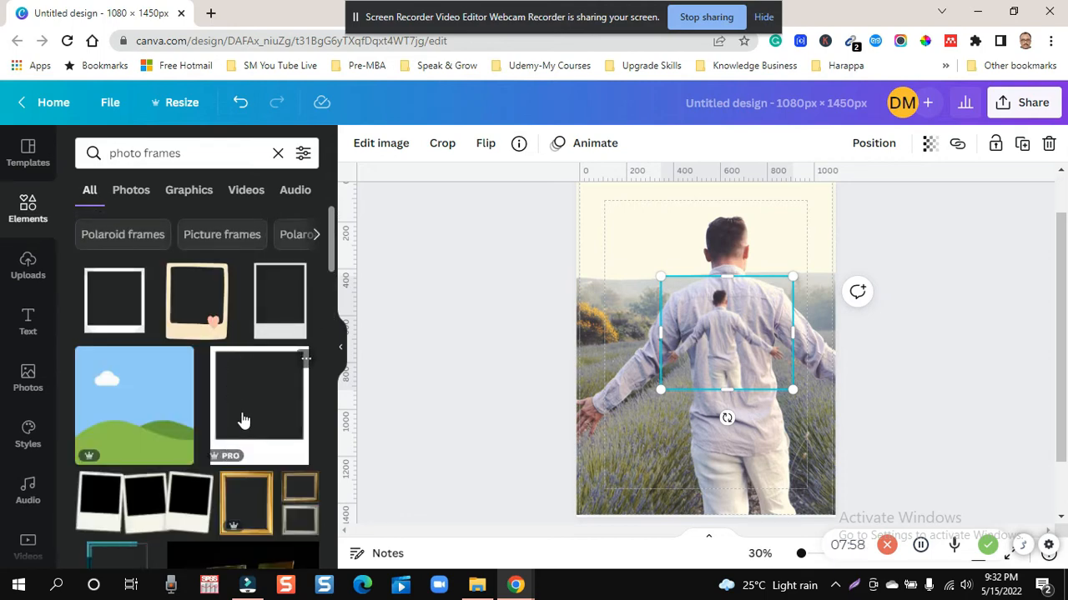
pyautogui.click(282, 296)
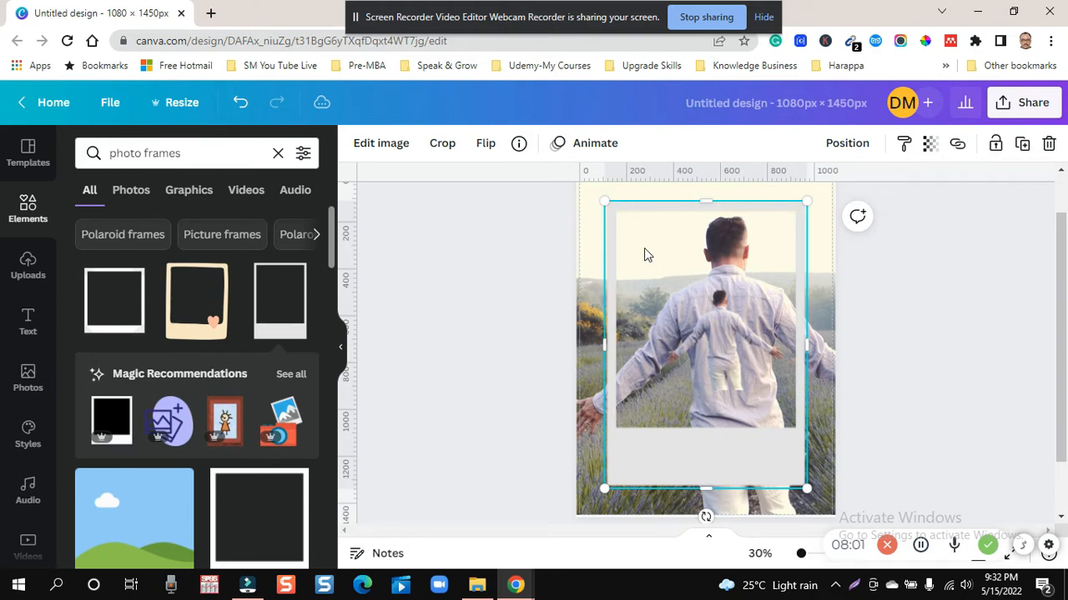
pyautogui.moveTo(643, 253); pyautogui.dragTo(655, 253)
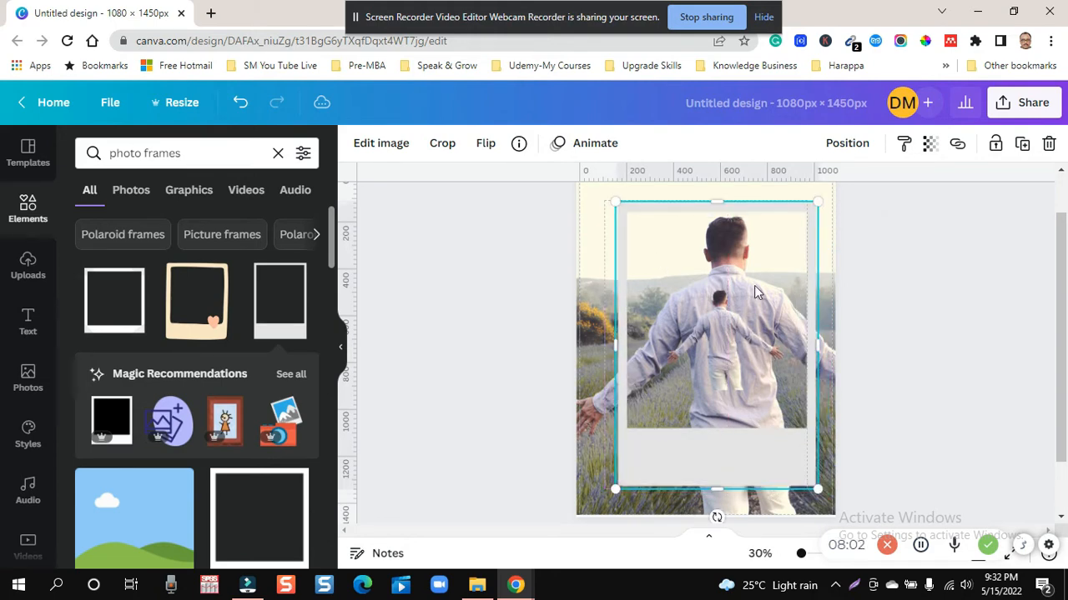
# - Enlarge the polaroid frame slightly from its lower corners and centre it horizontally on the page
pyautogui.scroll(1, 1063, 346)
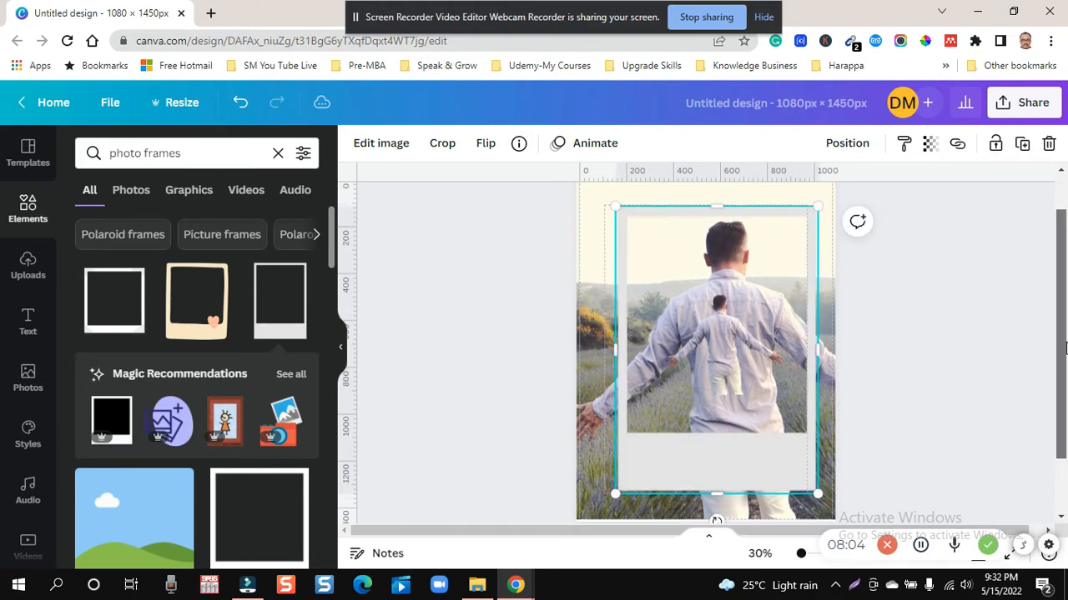
pyautogui.moveTo(1063, 337); pyautogui.dragTo(1063, 338)
pyautogui.moveTo(801, 557); pyautogui.dragTo(801, 560)
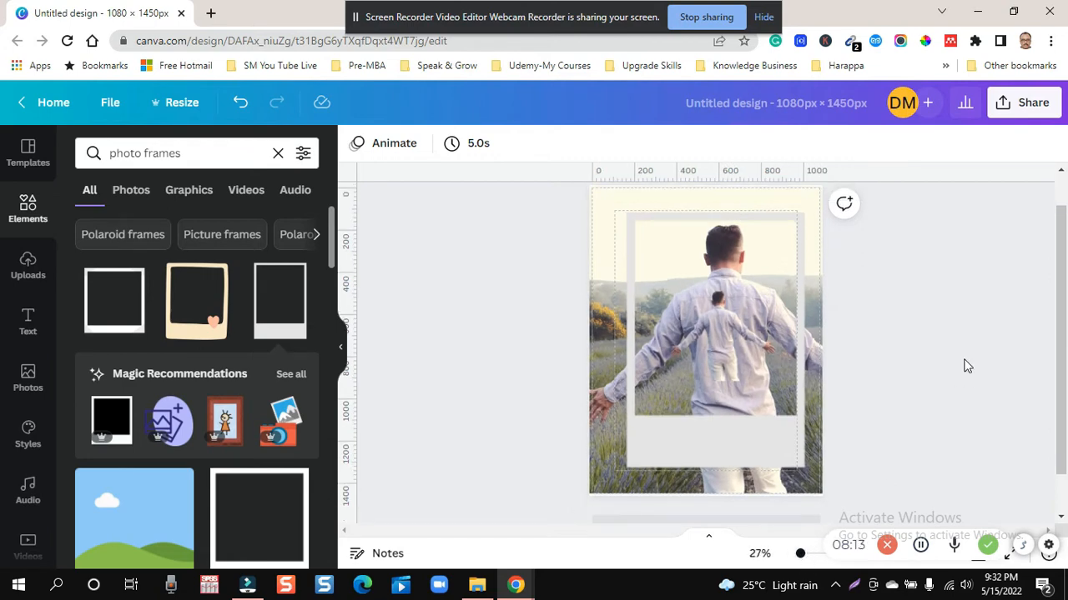
pyautogui.click(682, 233)
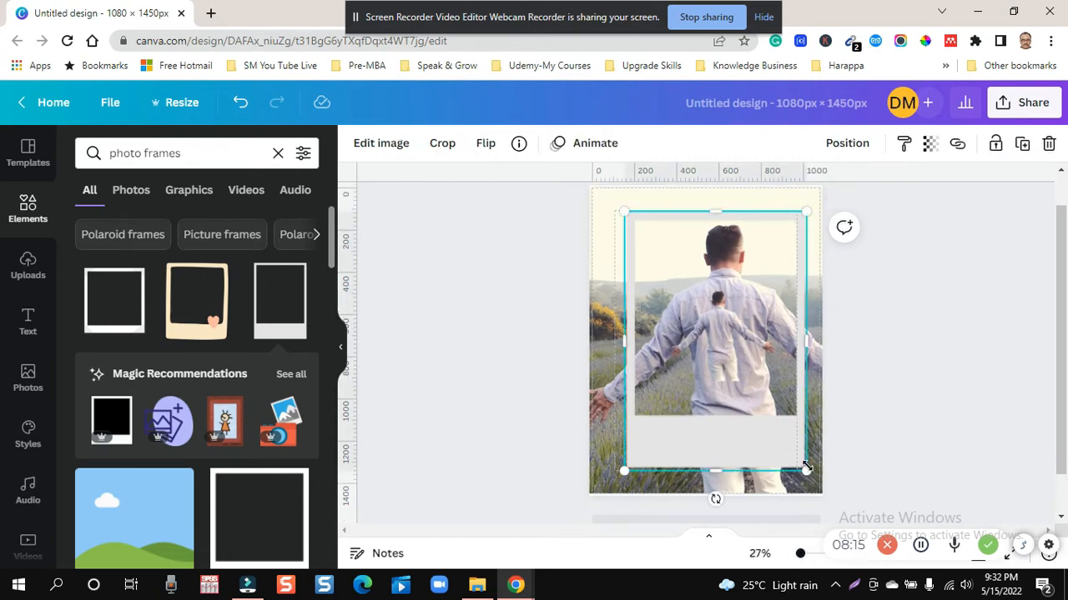
pyautogui.moveTo(813, 484); pyautogui.dragTo(811, 479)
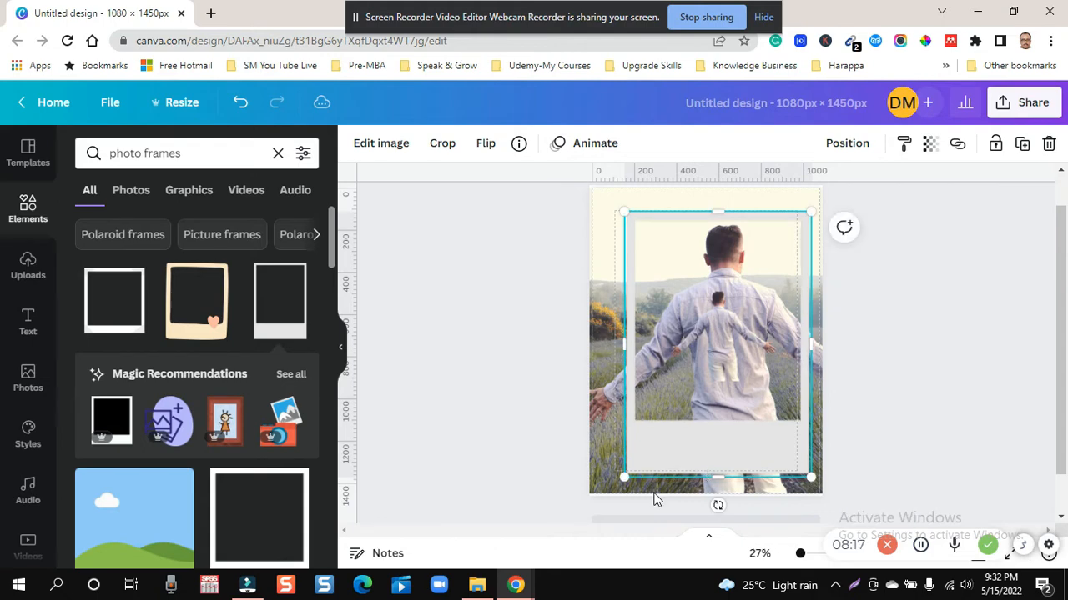
pyautogui.moveTo(623, 479); pyautogui.dragTo(619, 485)
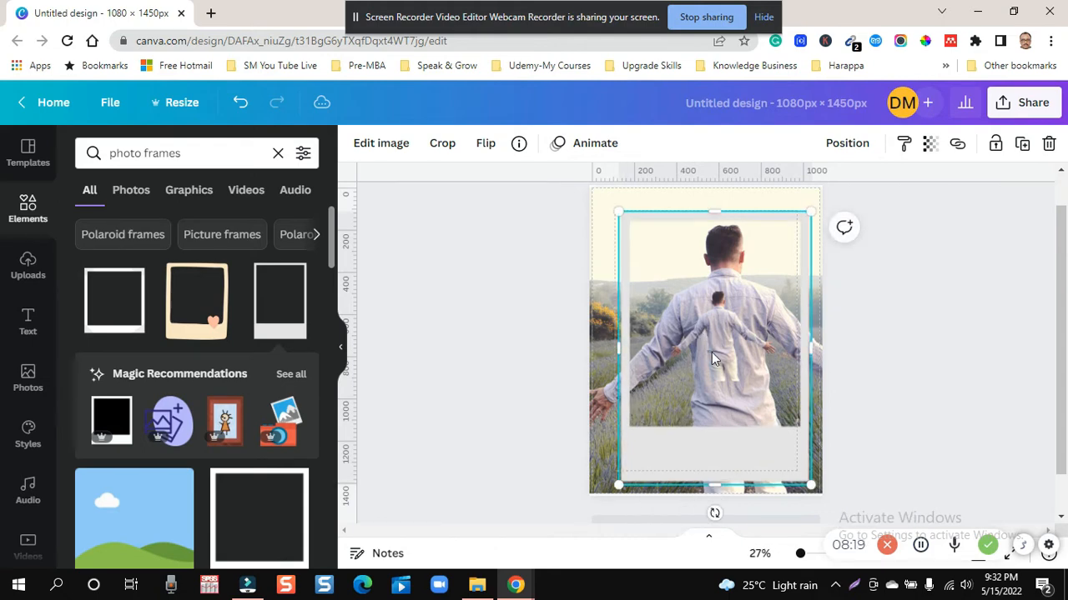
pyautogui.moveTo(711, 352)
pyautogui.mouseDown()
pyautogui.moveTo(694, 349)
pyautogui.moveTo(704, 351)
pyautogui.mouseUp()
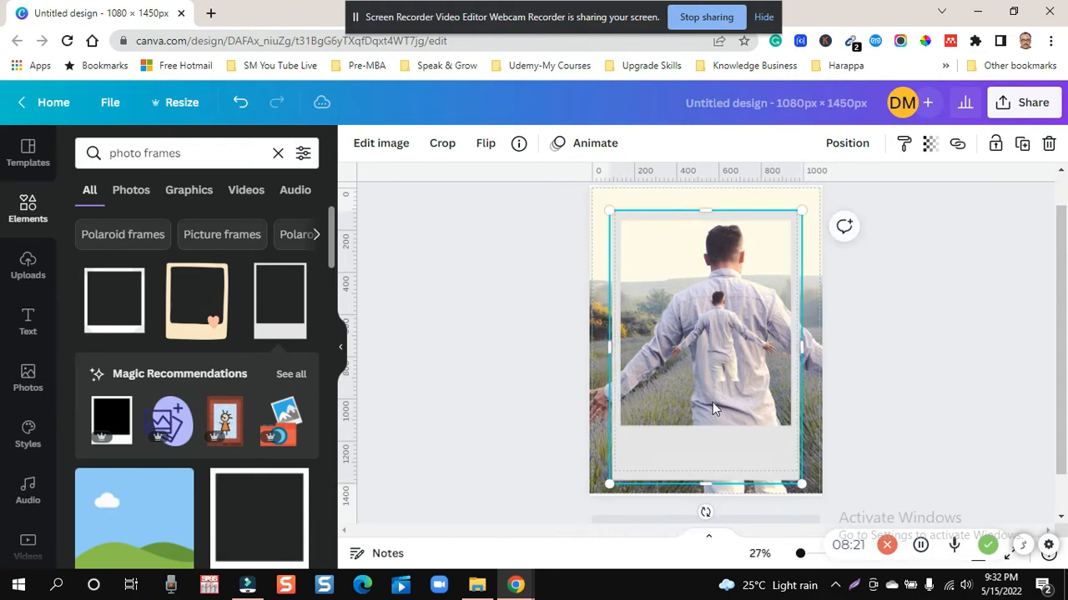
# - Send the polaroid frame one layer backward, behind the small cut-out man
pyautogui.rightClick(762, 240)
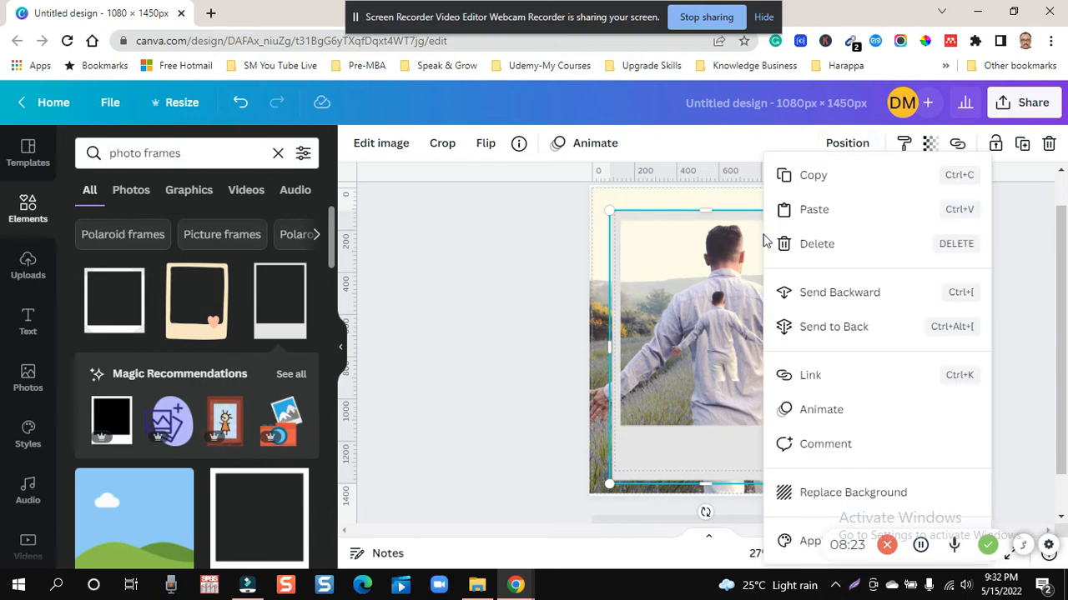
pyautogui.click(810, 291)
pyautogui.click(908, 331)
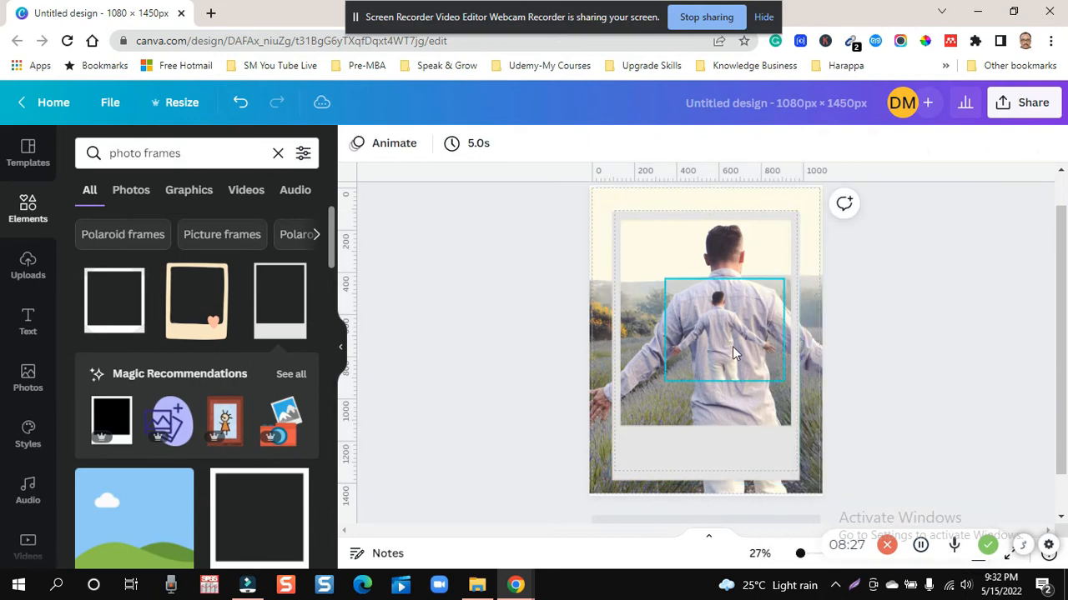
# - Enlarge the cut-out man to nearly the size of the background figure and move him roughly over it
pyautogui.click(733, 346)
pyautogui.moveTo(710, 347); pyautogui.dragTo(708, 329)
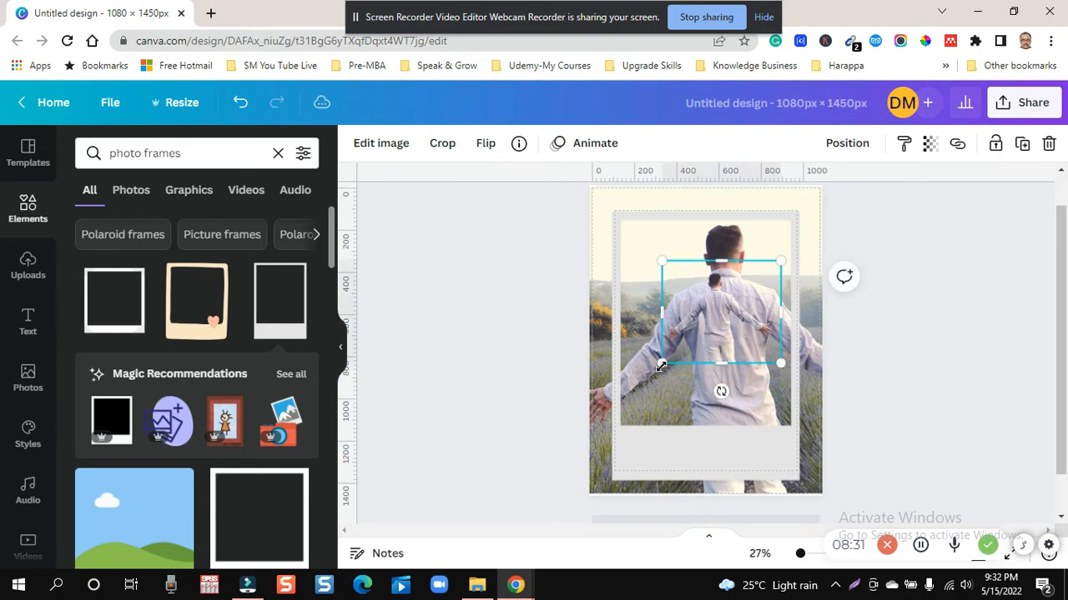
pyautogui.moveTo(662, 365); pyautogui.dragTo(589, 470)
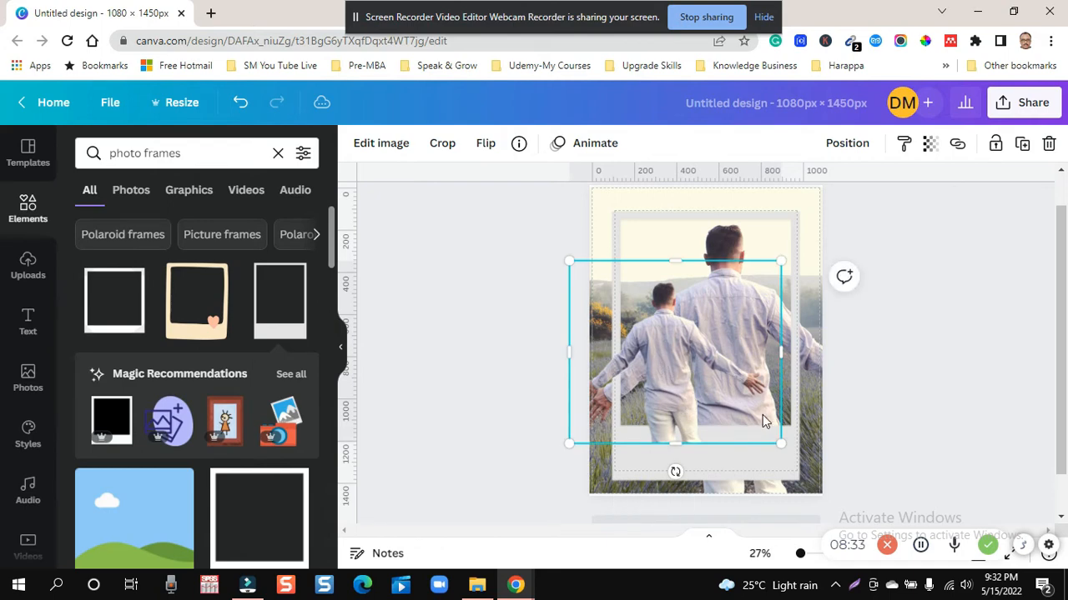
pyautogui.moveTo(782, 441); pyautogui.dragTo(832, 482)
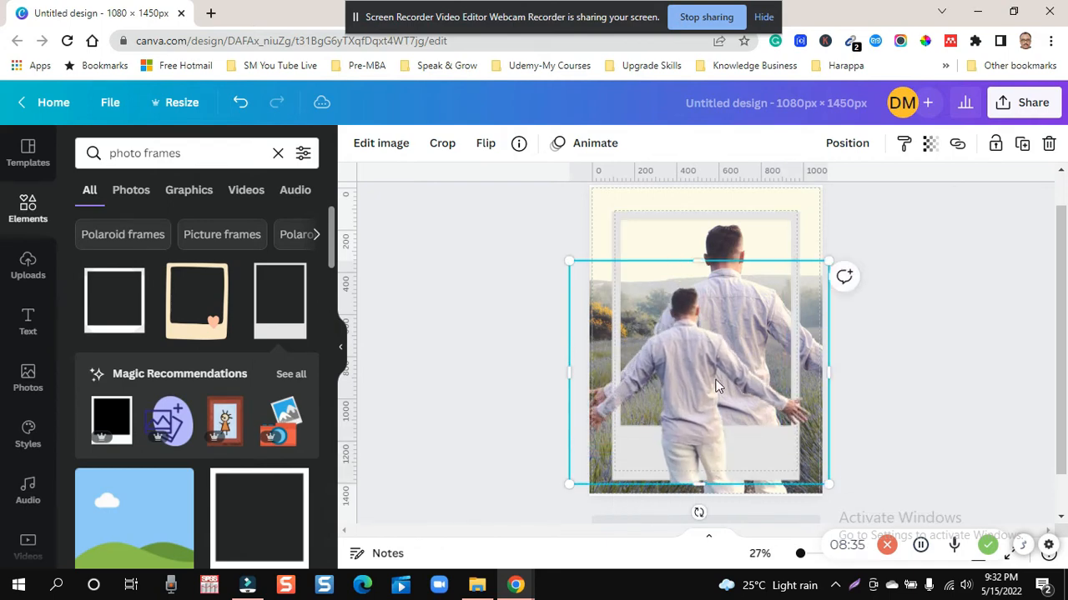
pyautogui.moveTo(706, 382); pyautogui.dragTo(749, 320)
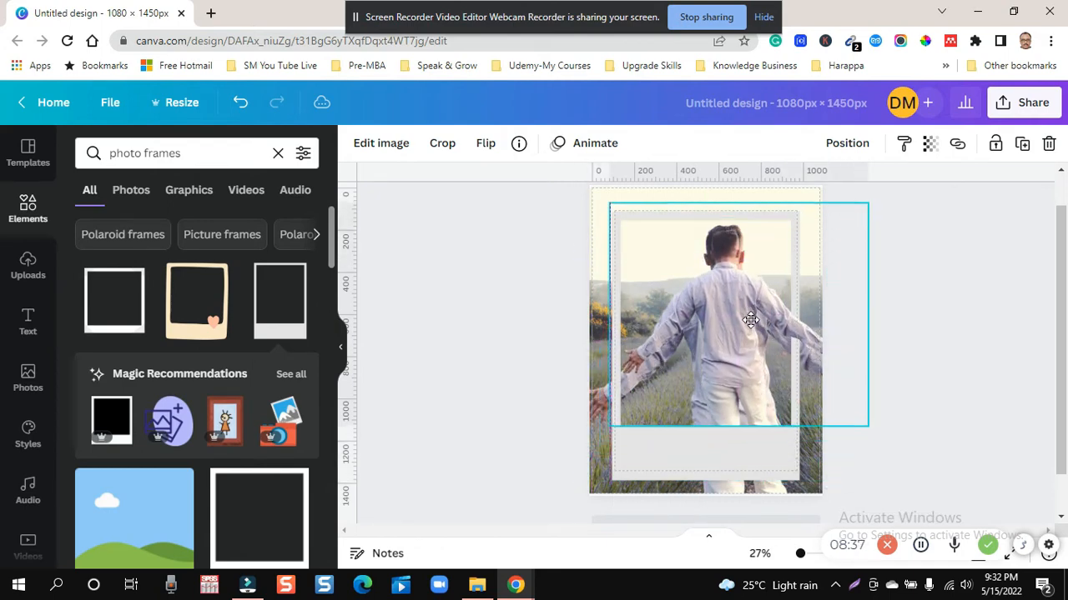
pyautogui.moveTo(612, 428); pyautogui.dragTo(564, 466)
pyautogui.moveTo(706, 339)
pyautogui.mouseDown()
pyautogui.moveTo(728, 355)
pyautogui.moveTo(714, 351)
pyautogui.mouseUp()
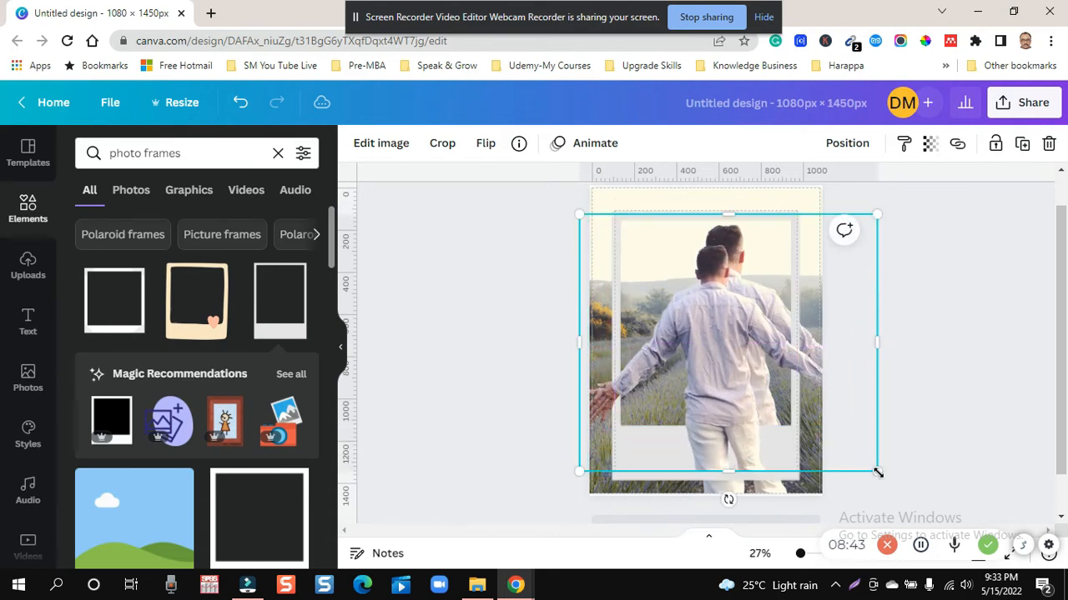
# - Adjust the cut-out man's size and position so his head, arms and hands line up with the background figure
pyautogui.moveTo(878, 473); pyautogui.dragTo(889, 480)
pyautogui.moveTo(730, 347); pyautogui.dragTo(735, 334)
pyautogui.moveTo(894, 196); pyautogui.dragTo(907, 186)
pyautogui.moveTo(747, 374)
pyautogui.mouseDown()
pyautogui.moveTo(734, 403)
pyautogui.moveTo(744, 387)
pyautogui.mouseUp()
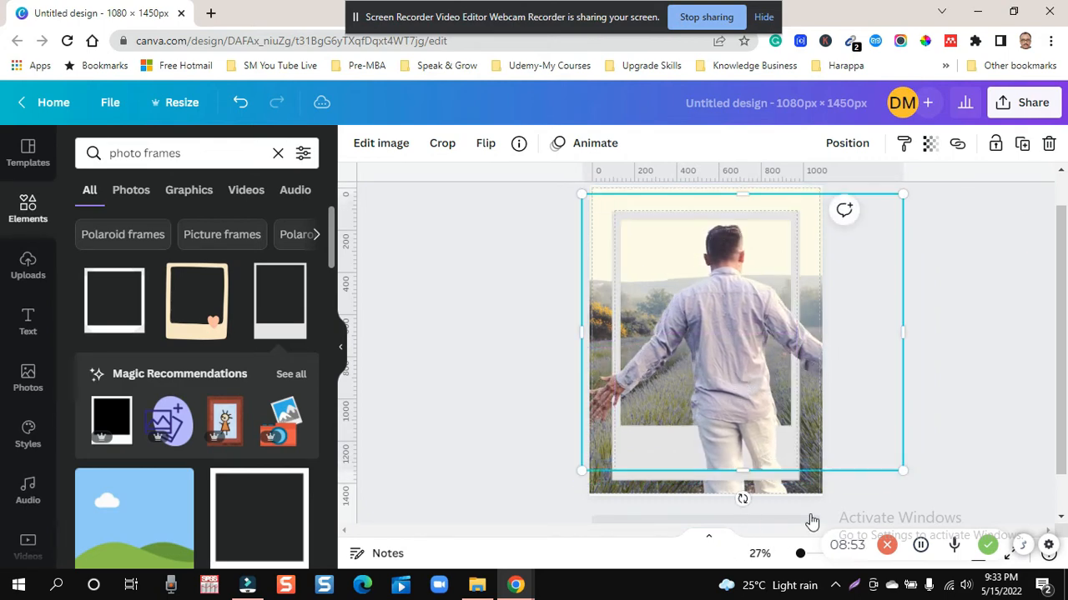
pyautogui.moveTo(908, 475); pyautogui.dragTo(914, 480)
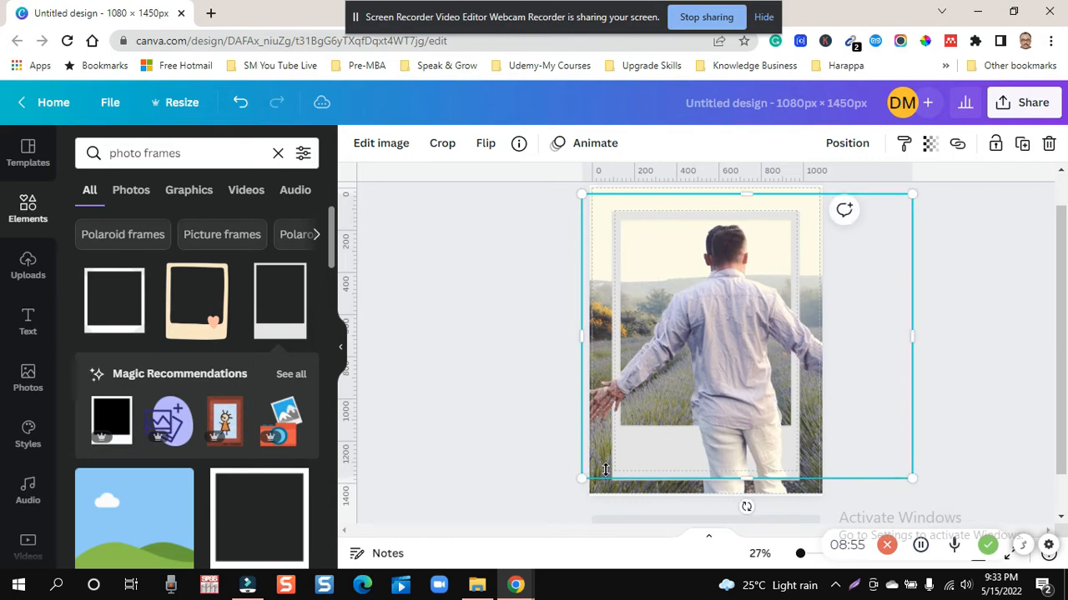
pyautogui.moveTo(579, 478); pyautogui.dragTo(566, 479)
pyautogui.moveTo(736, 389); pyautogui.dragTo(741, 384)
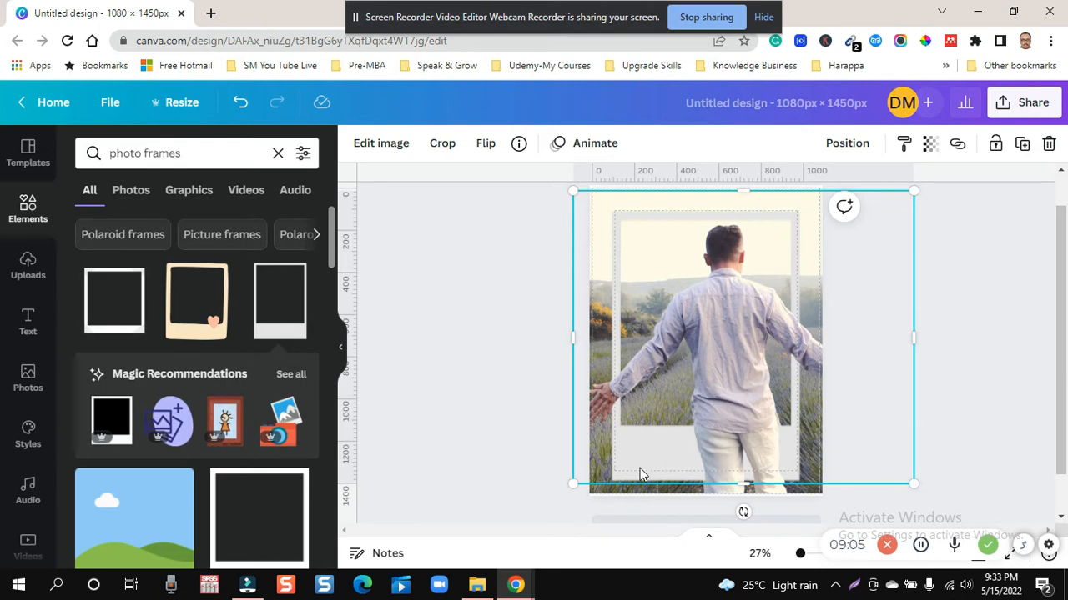
# - Enlarge the cut-out man a little more so he reaches the page's bottom edge and covers the background figure
pyautogui.moveTo(572, 483); pyautogui.dragTo(568, 491)
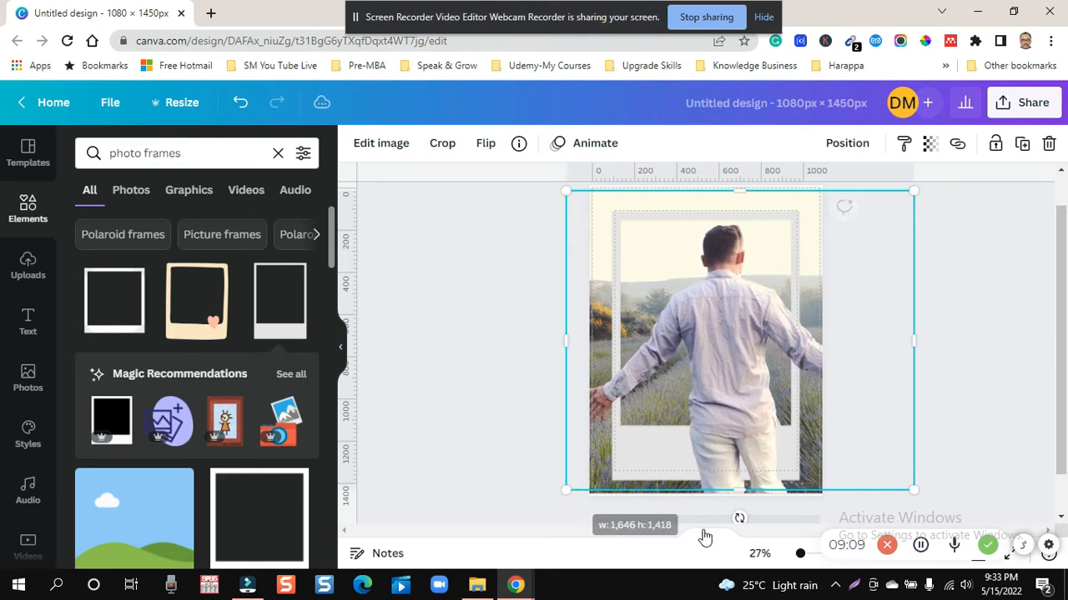
pyautogui.moveTo(739, 495); pyautogui.dragTo(738, 498)
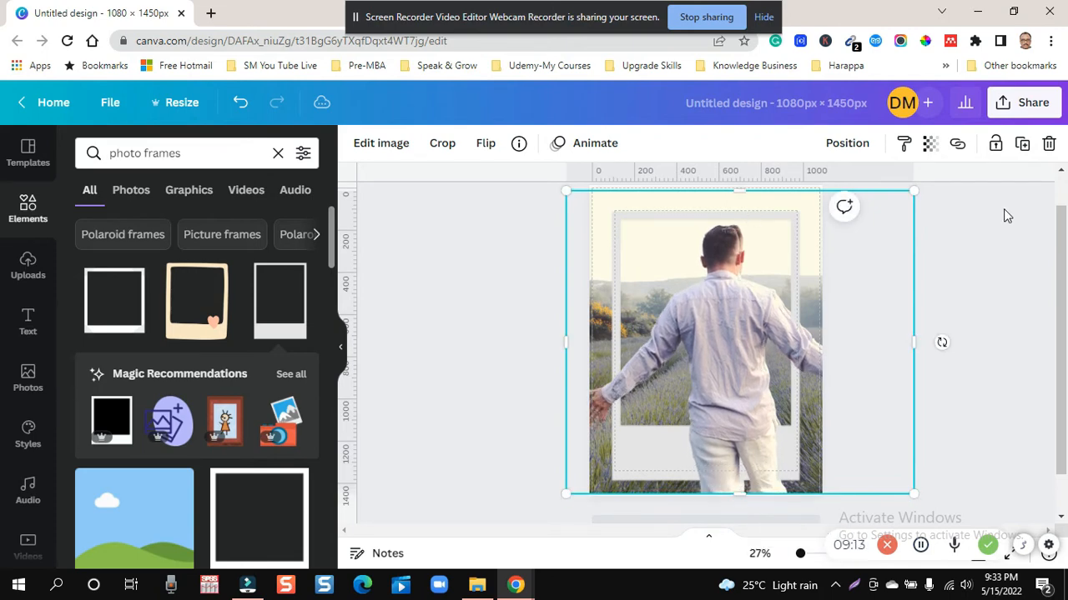
pyautogui.moveTo(914, 191); pyautogui.dragTo(925, 186)
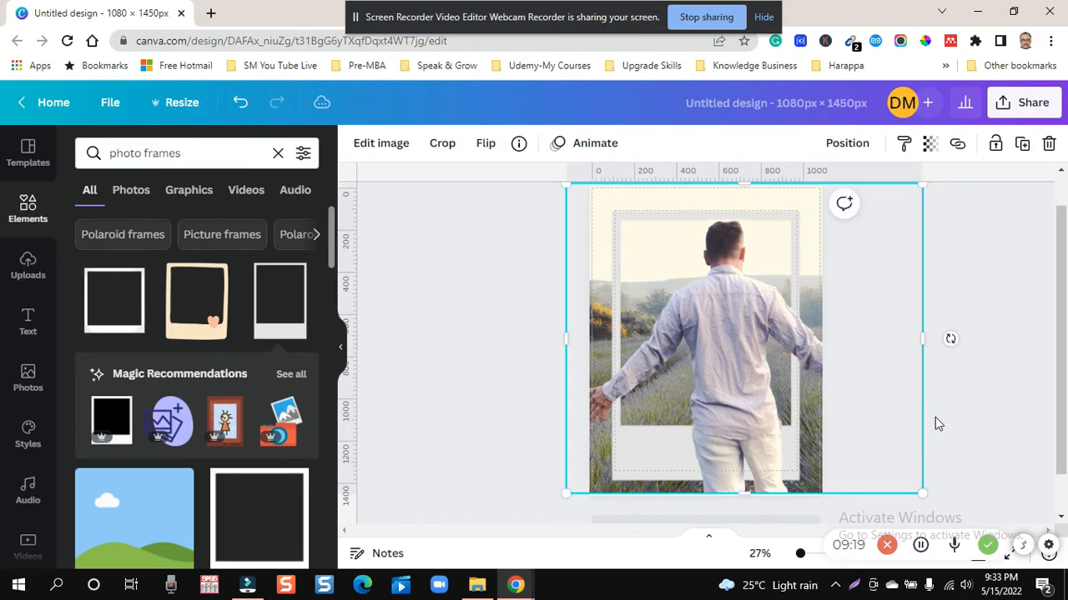
# - Temporarily remove the background photo to inspect the cut-out man over the polaroid frame, and bring the photo back
pyautogui.click(941, 289)
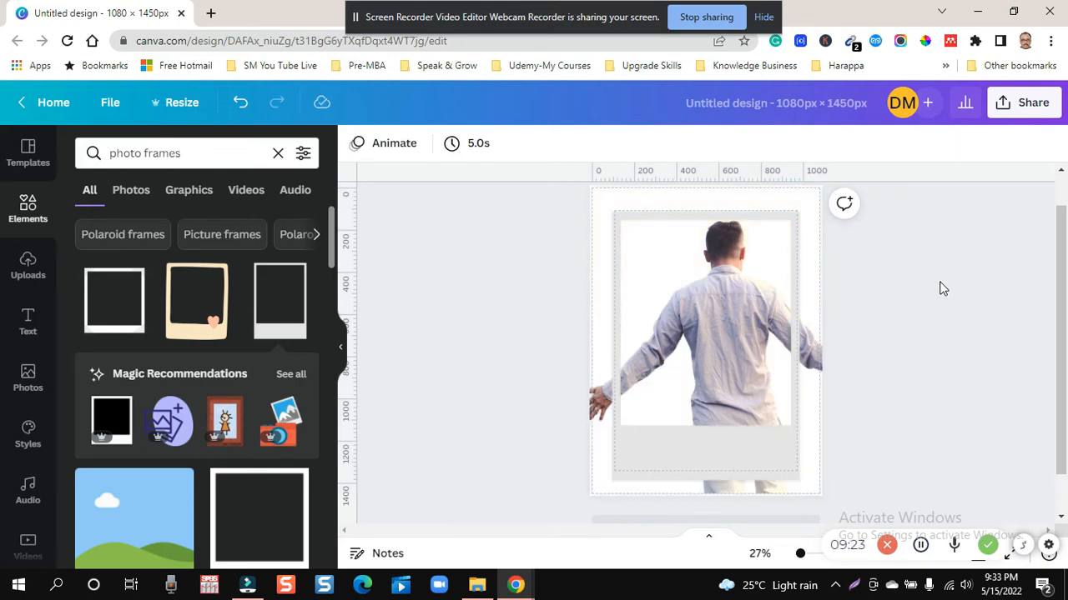
pyautogui.click(761, 363)
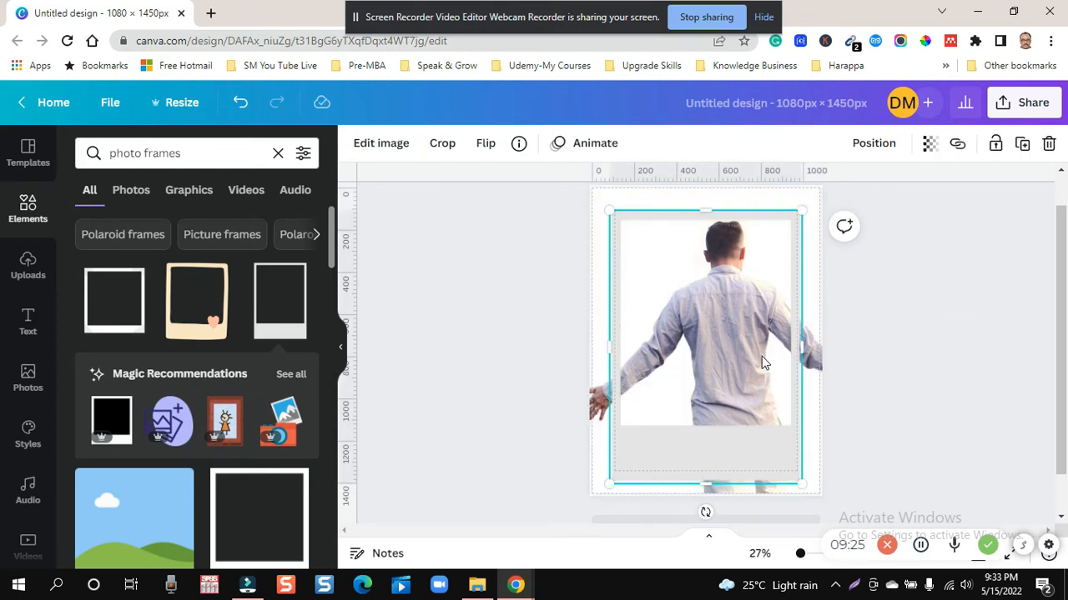
pyautogui.click(596, 196)
pyautogui.click(939, 306)
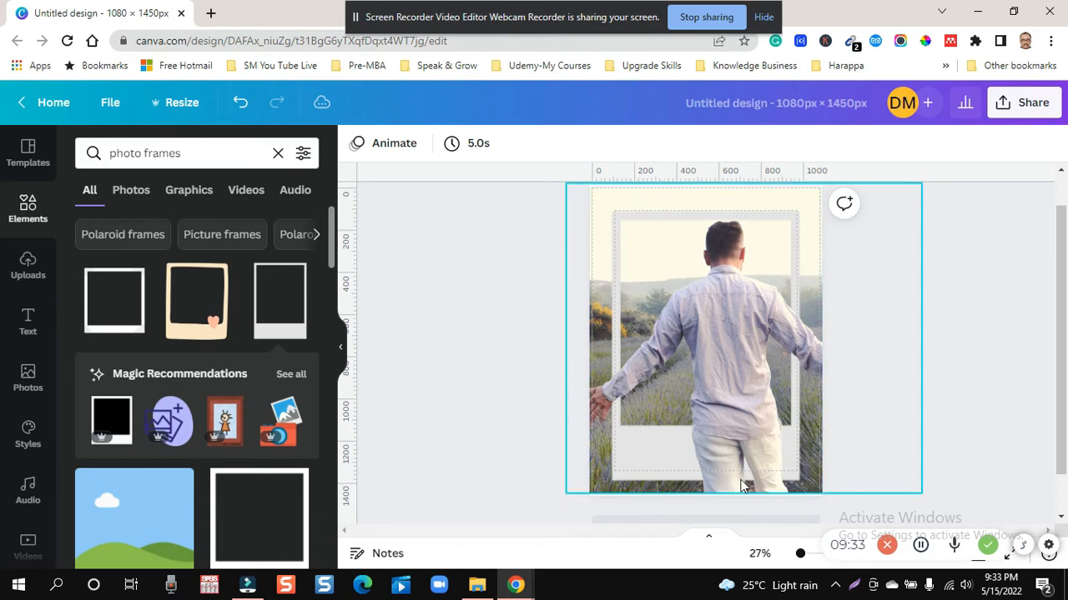
# - Crop the cut-out man's bottom edge up to the lower edge of the polaroid's photo opening
pyautogui.click(745, 449)
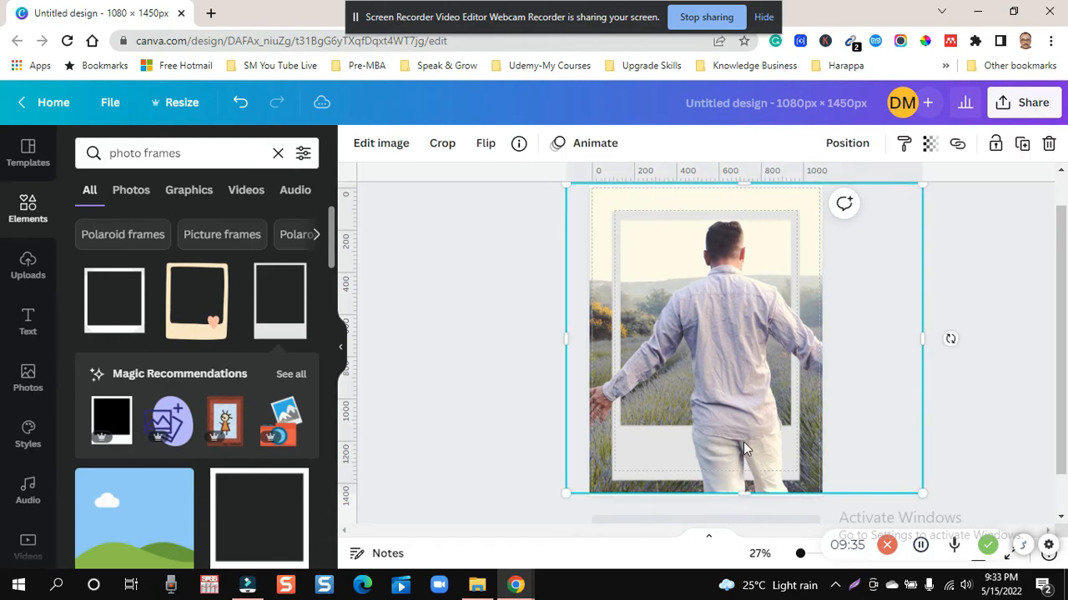
pyautogui.moveTo(742, 491); pyautogui.dragTo(759, 425)
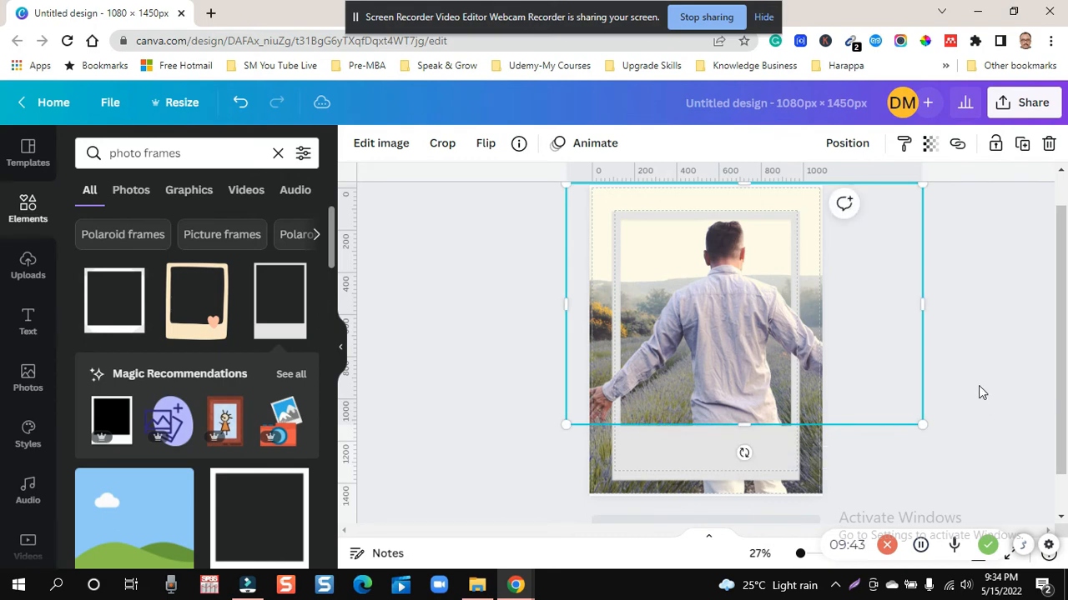
pyautogui.click(979, 392)
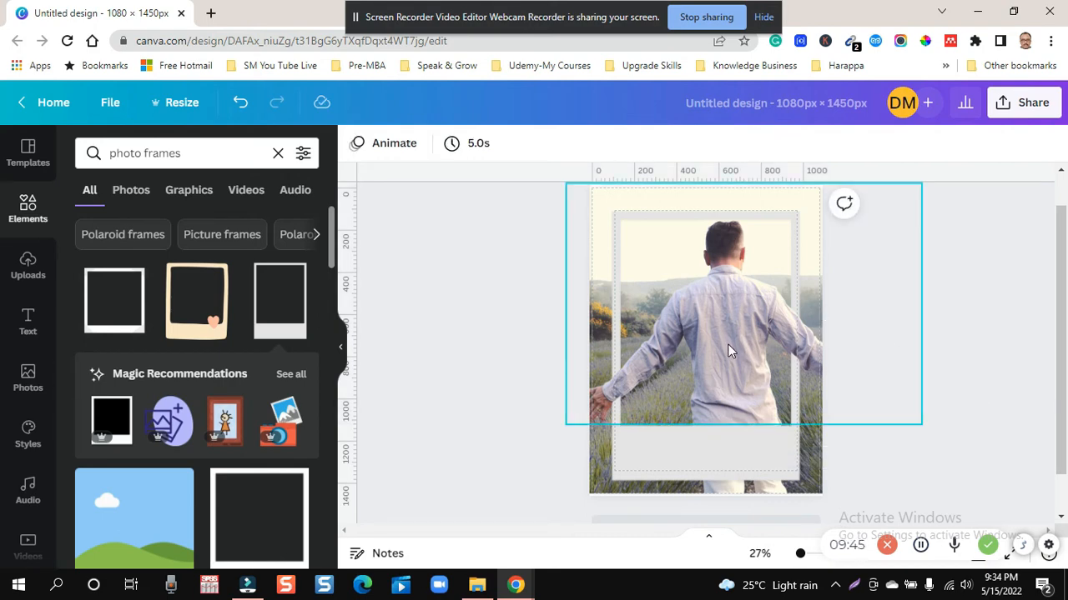
pyautogui.click(609, 201)
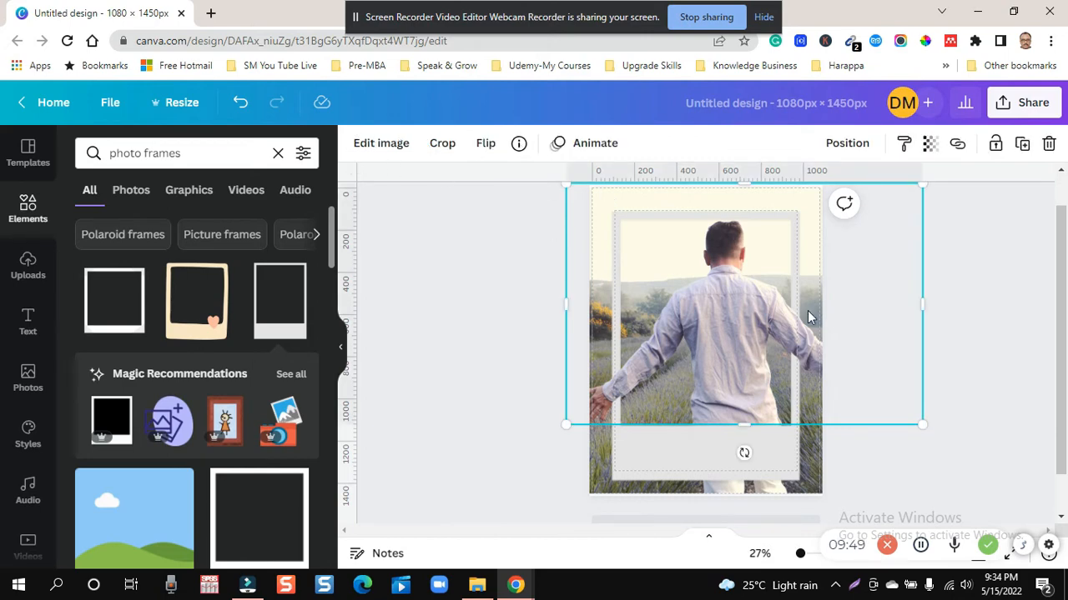
# - Replace the page's background photo with the dark blue brand colour from the Digital Sedan palette
pyautogui.click(814, 482)
pyautogui.click(807, 481)
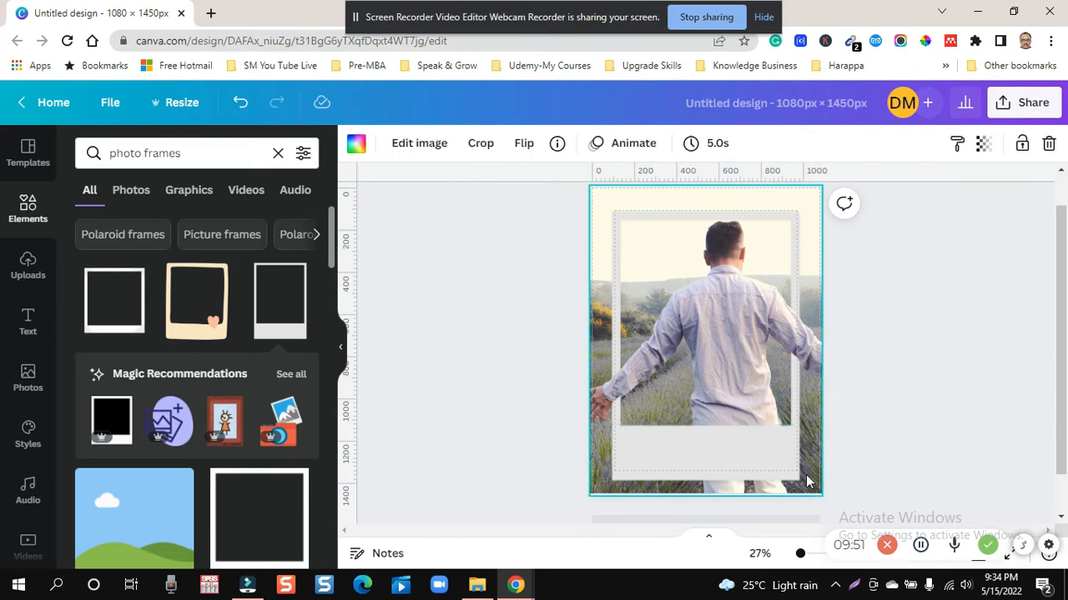
pyautogui.click(356, 144)
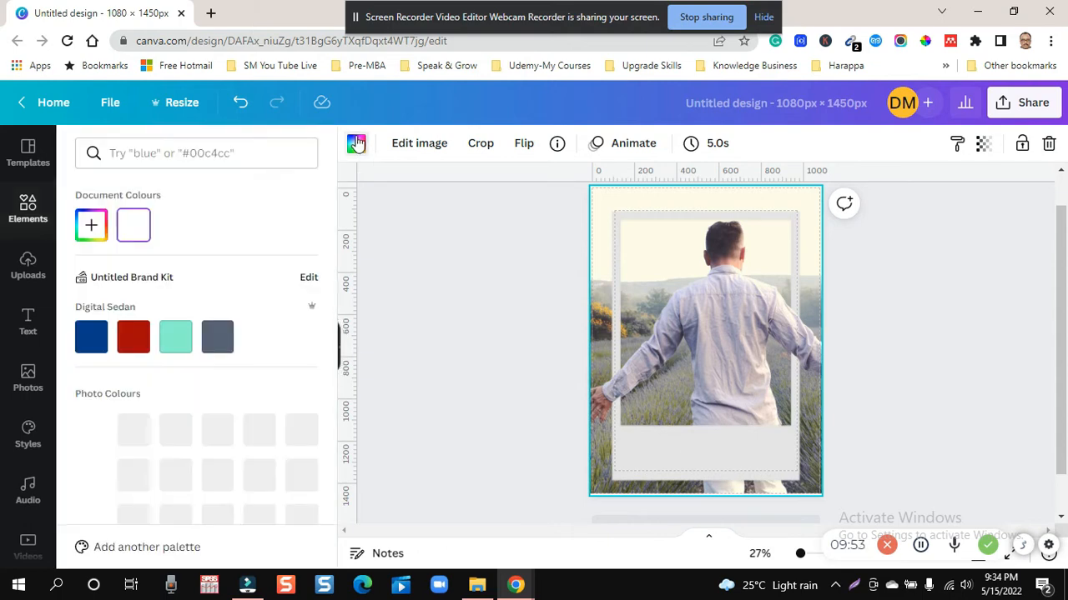
pyautogui.click(92, 337)
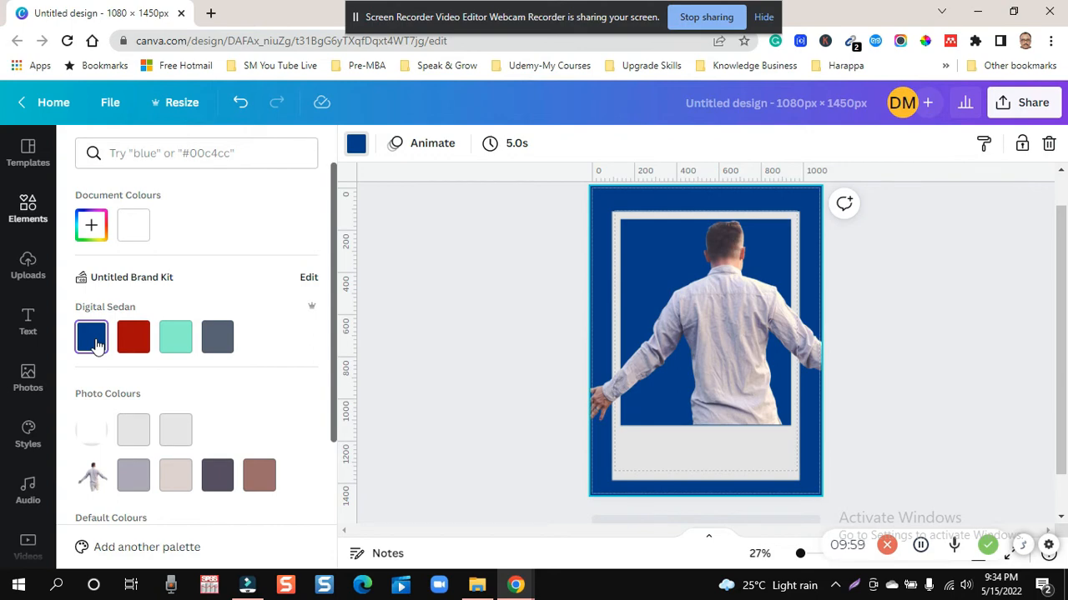
# - Shrink the cut-out man and center him on the polaroid so both outstretched hands stay within the page
pyautogui.click(717, 341)
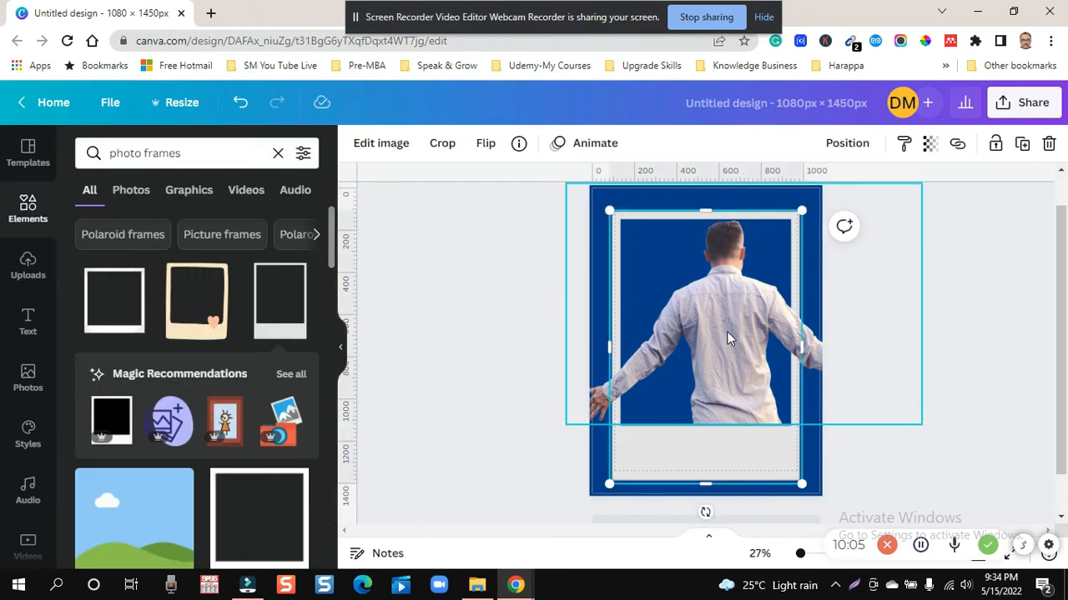
pyautogui.moveTo(727, 331); pyautogui.dragTo(710, 332)
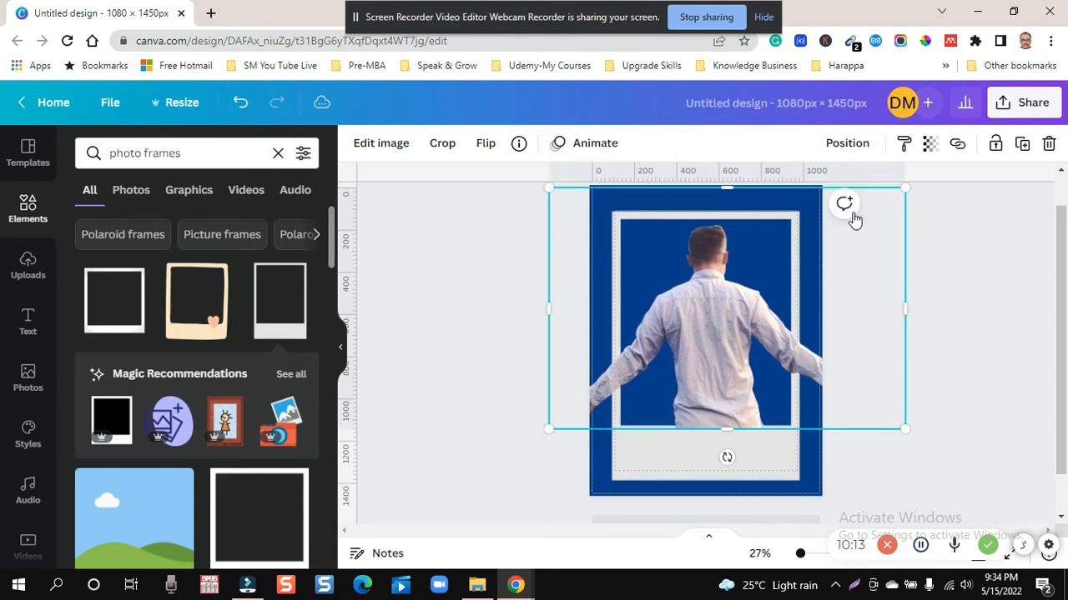
pyautogui.moveTo(905, 189); pyautogui.dragTo(836, 250)
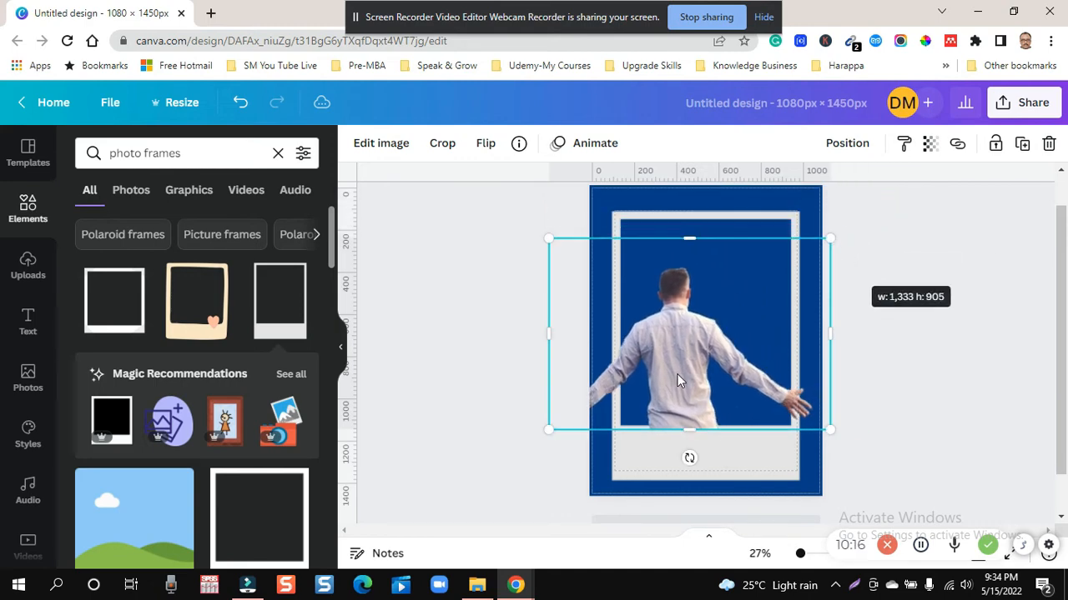
pyautogui.moveTo(678, 380); pyautogui.dragTo(693, 369)
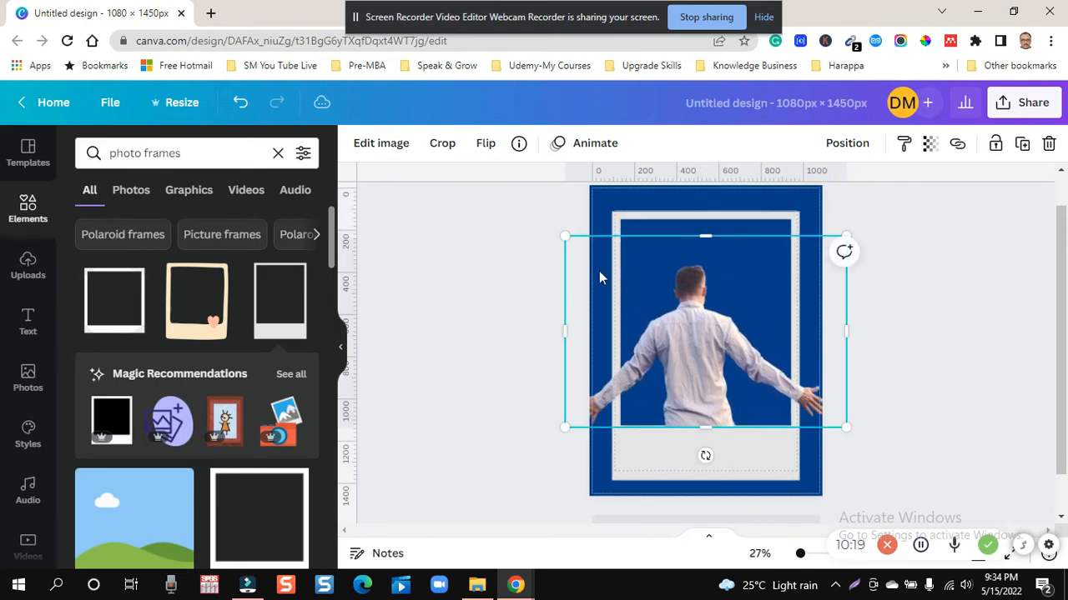
pyautogui.moveTo(565, 239); pyautogui.dragTo(579, 246)
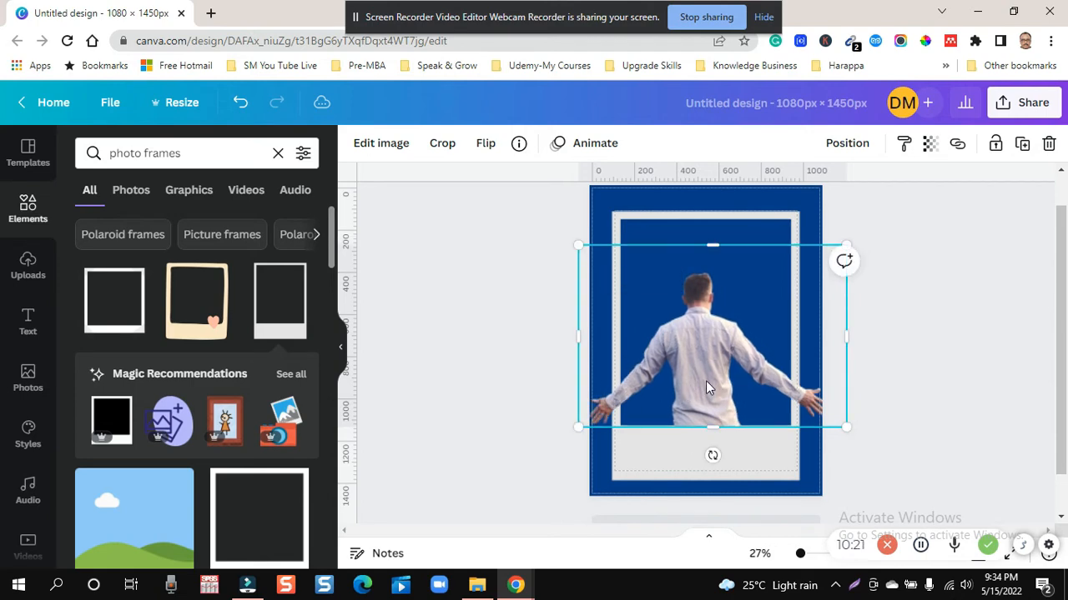
pyautogui.moveTo(705, 381); pyautogui.dragTo(705, 369)
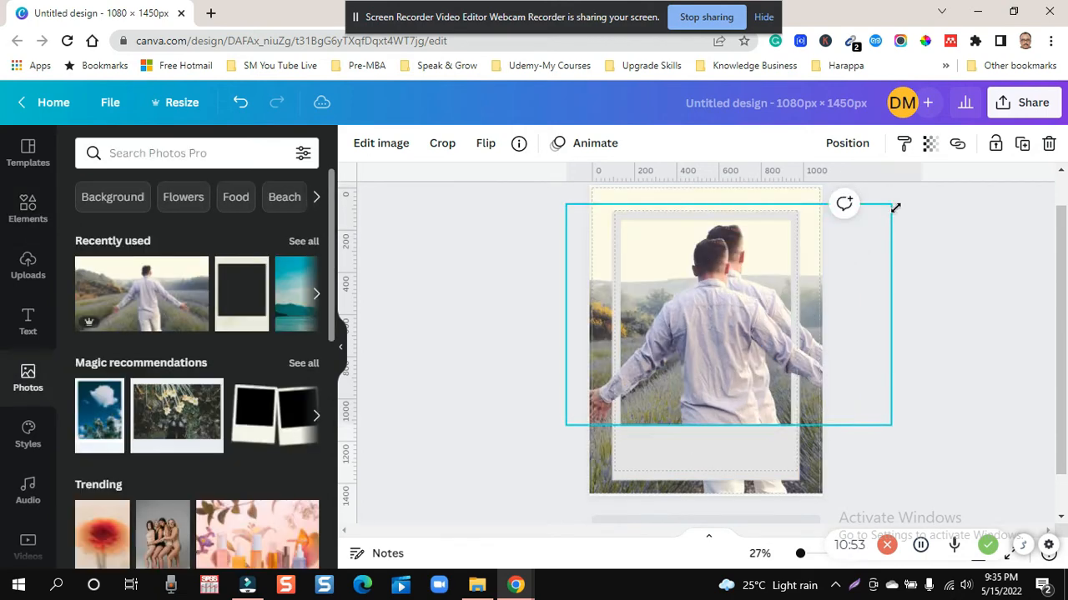
# - Return the cut-out man to his larger size and position over the figure in the background photo
pyautogui.moveTo(891, 205); pyautogui.dragTo(925, 184)
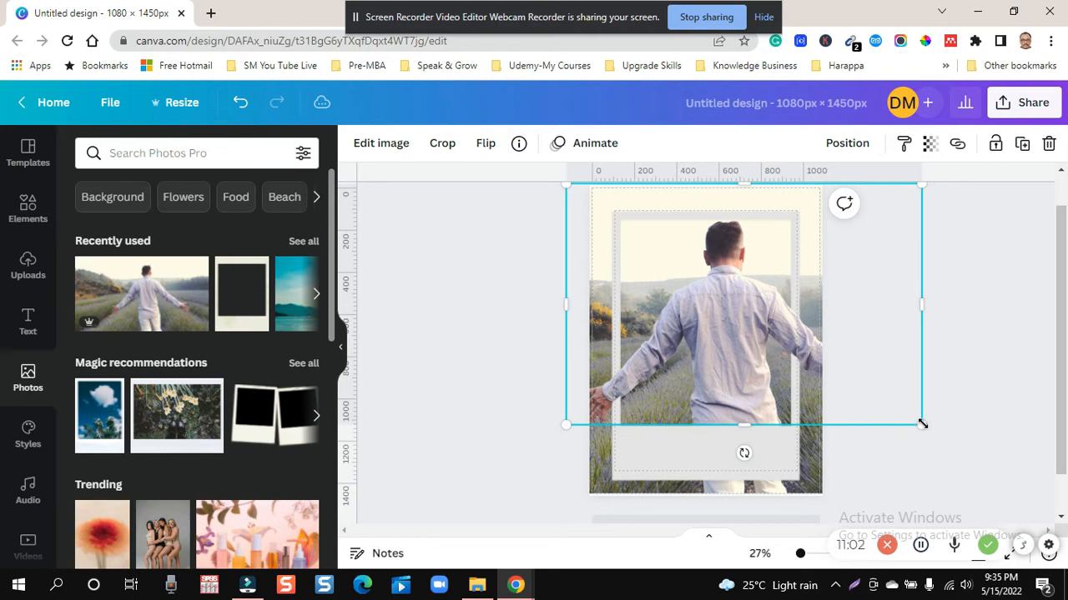
pyautogui.moveTo(925, 425); pyautogui.dragTo(884, 431)
pyautogui.click(965, 323)
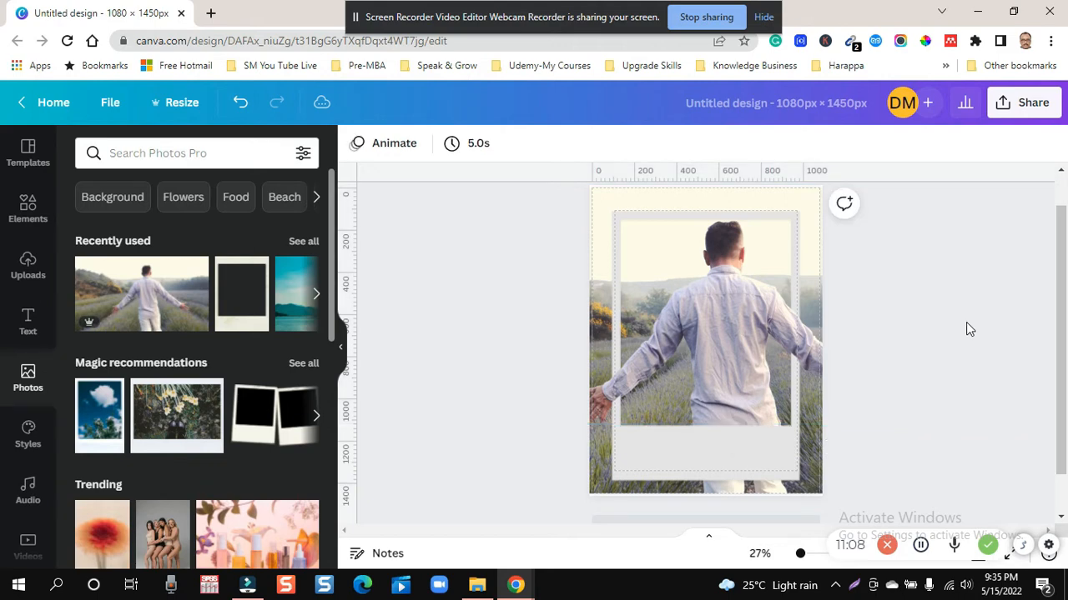
# - Add default body text at the polaroid frame's lower edge, leaving its placeholder wording
pyautogui.scroll(1, 966, 329)
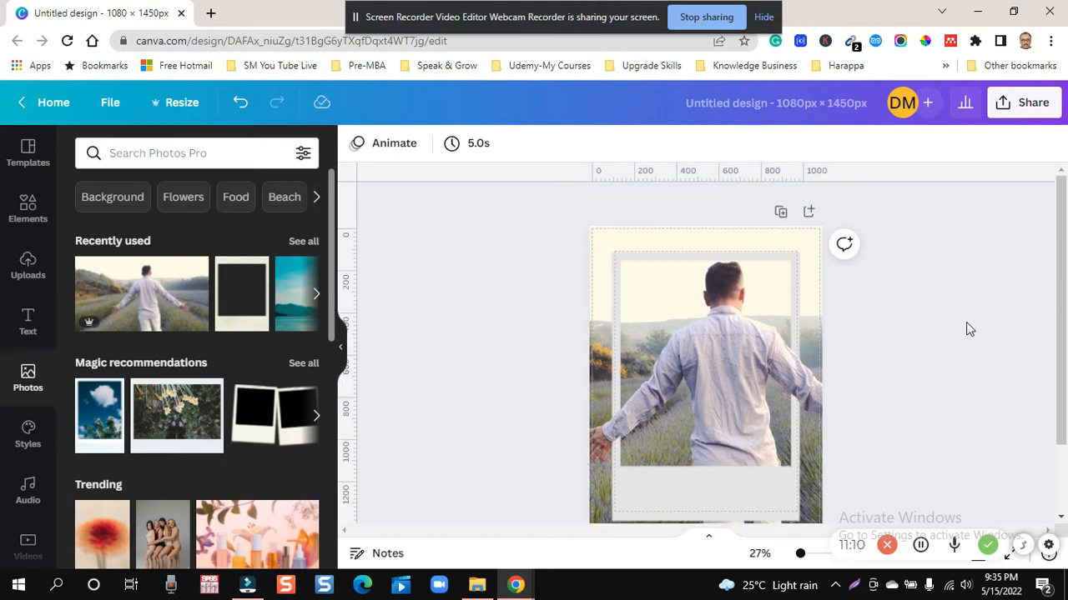
pyautogui.scroll(-2, 966, 322)
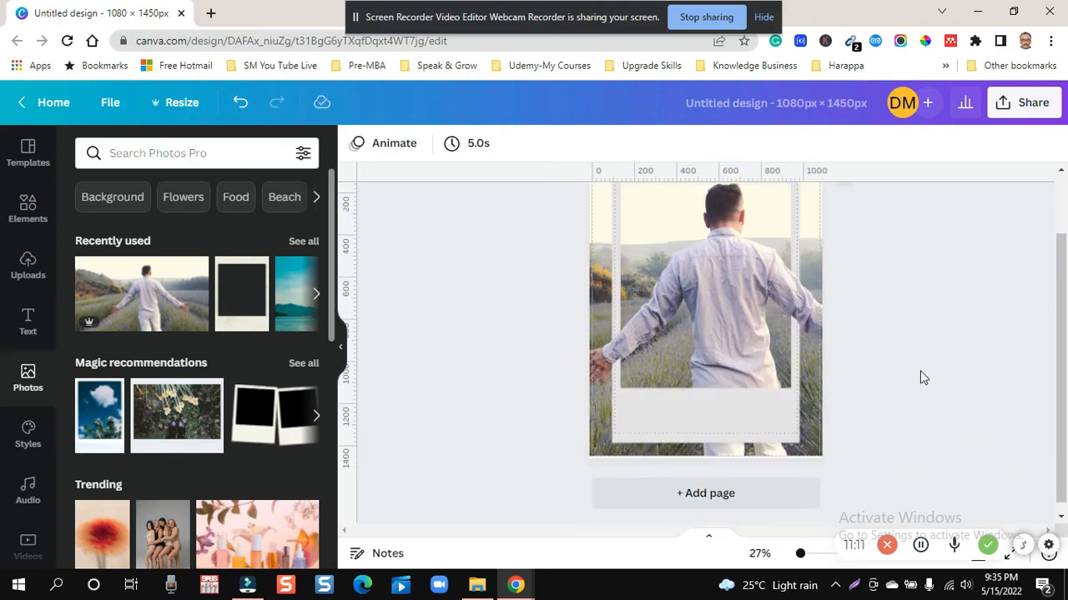
pyautogui.click(688, 417)
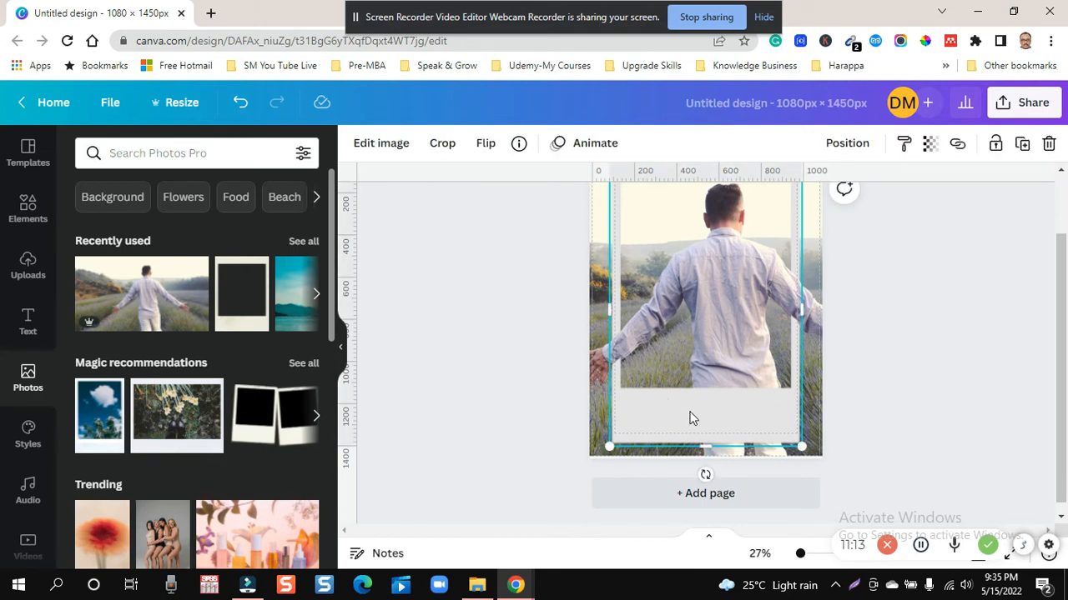
pyautogui.press('t')
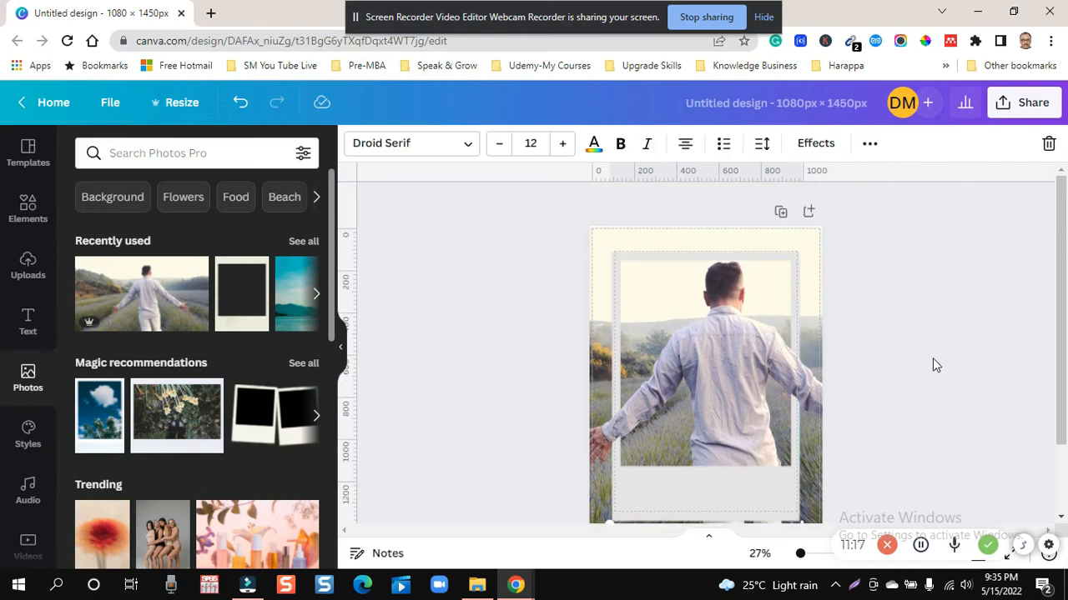
pyautogui.scroll(2, 933, 358)
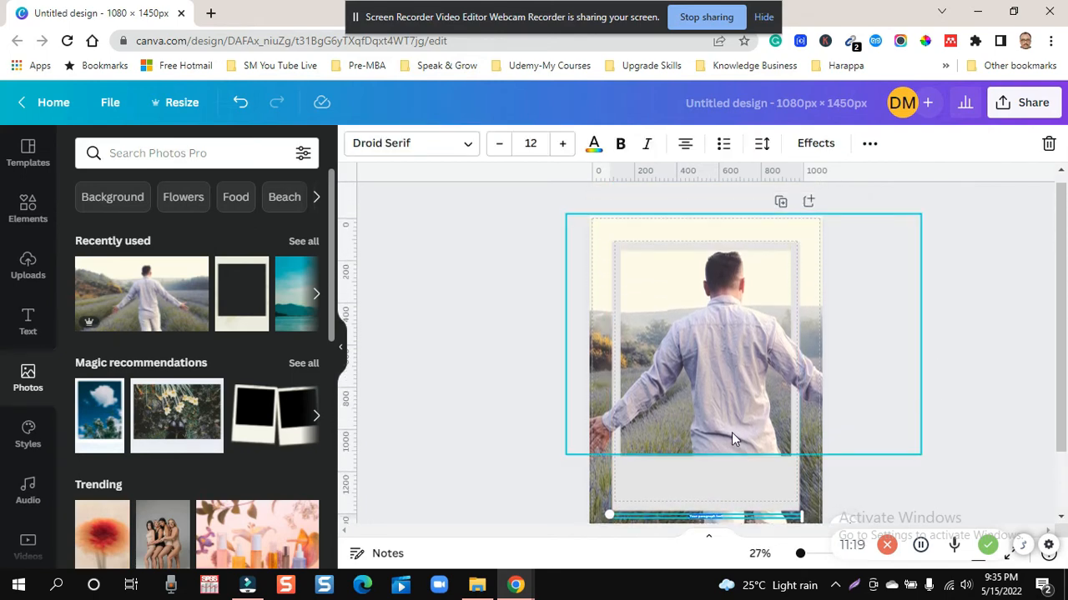
pyautogui.click(692, 488)
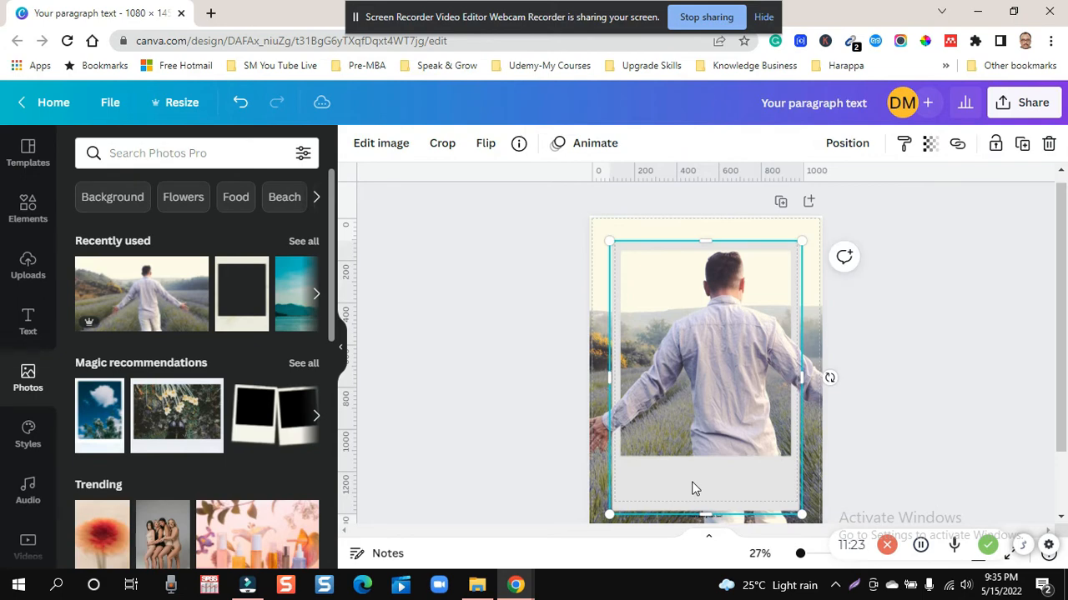
pyautogui.press('t')
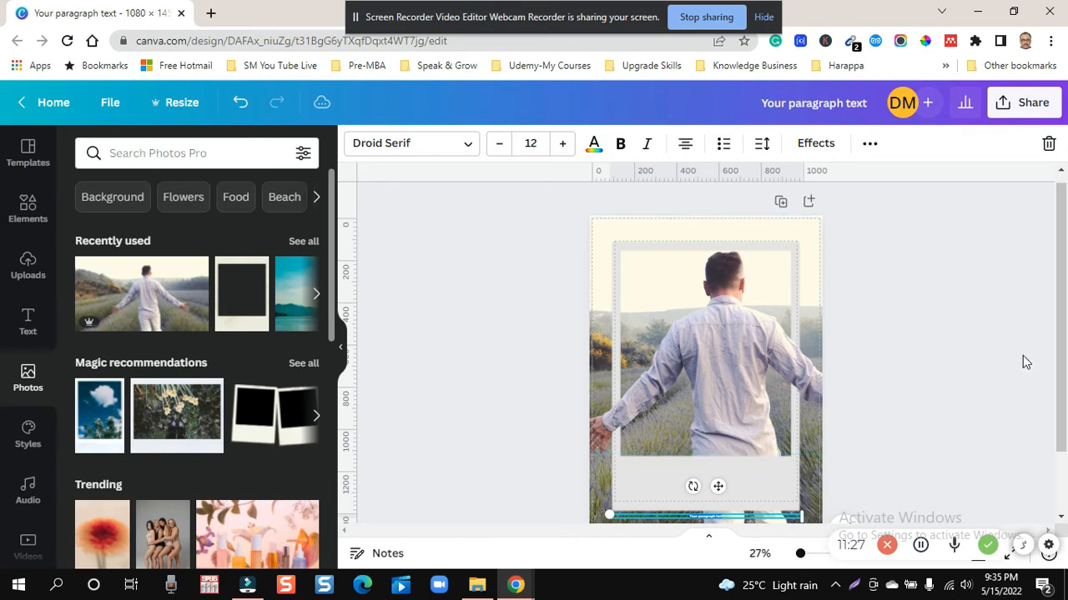
pyautogui.click(946, 359)
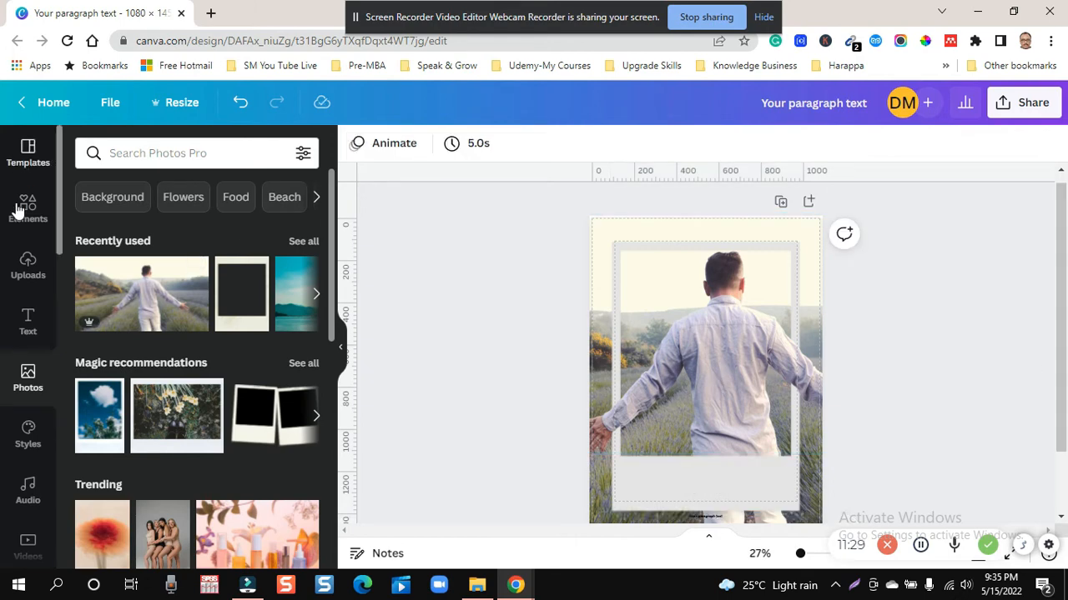
# - Add a subheading text box and place it in the polaroid's blank lower band
pyautogui.click(29, 314)
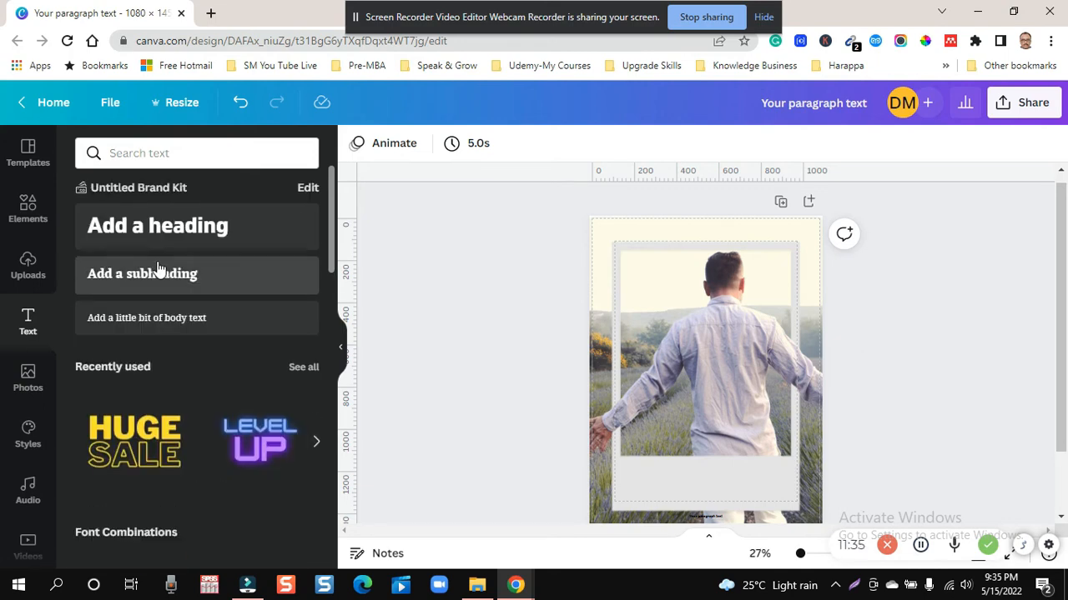
pyautogui.click(149, 277)
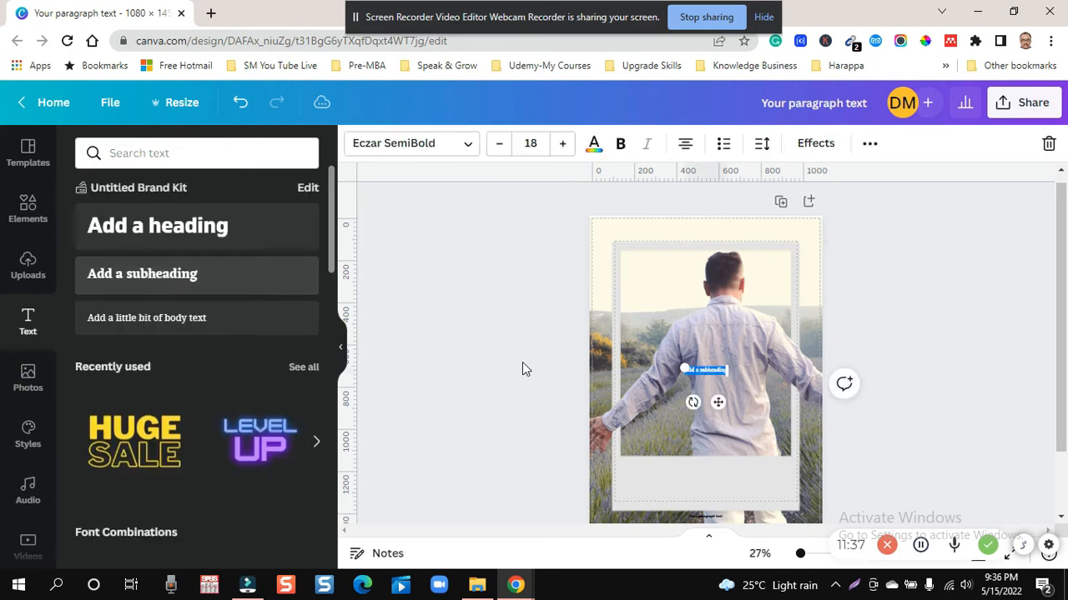
pyautogui.click(913, 367)
pyautogui.click(952, 351)
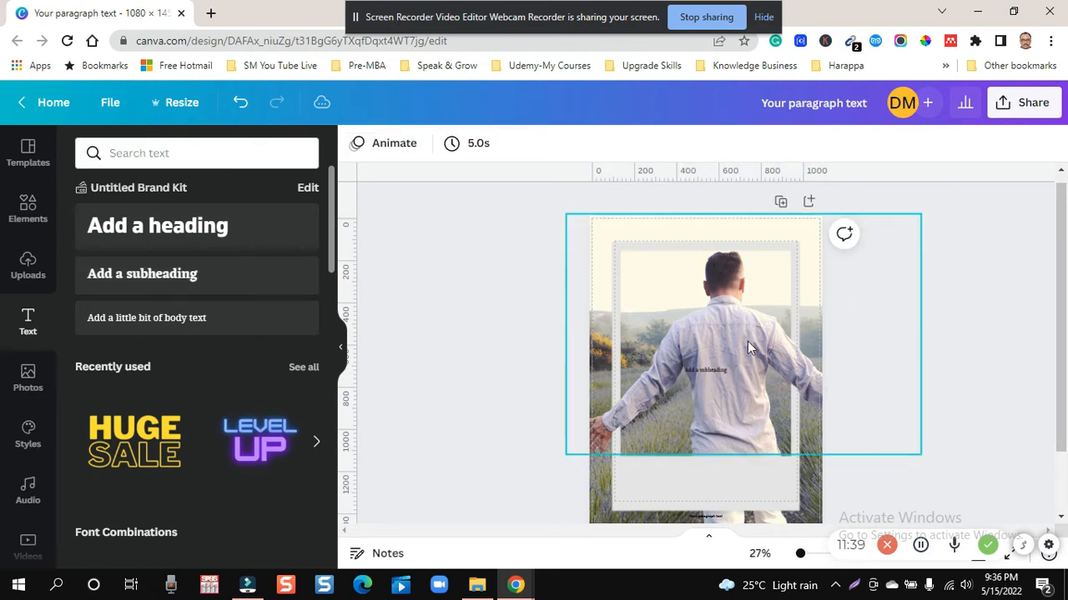
pyautogui.moveTo(699, 372); pyautogui.dragTo(629, 472)
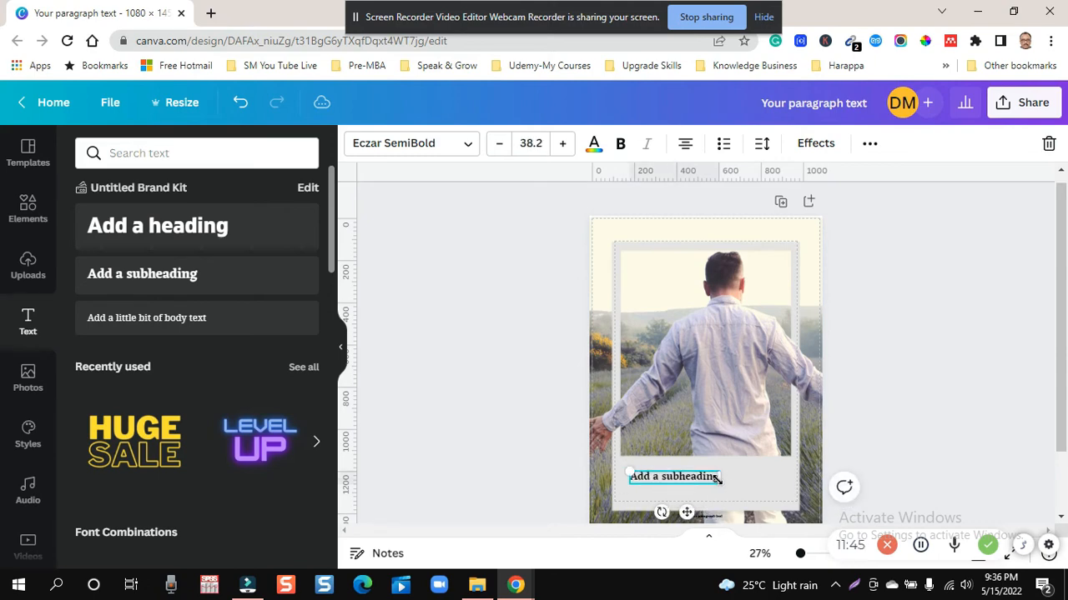
# - Enlarge the subheading to font size 67.3 and center it across the polaroid's lower band
pyautogui.moveTo(717, 479); pyautogui.dragTo(814, 458)
pyautogui.click(879, 404)
pyautogui.click(703, 482)
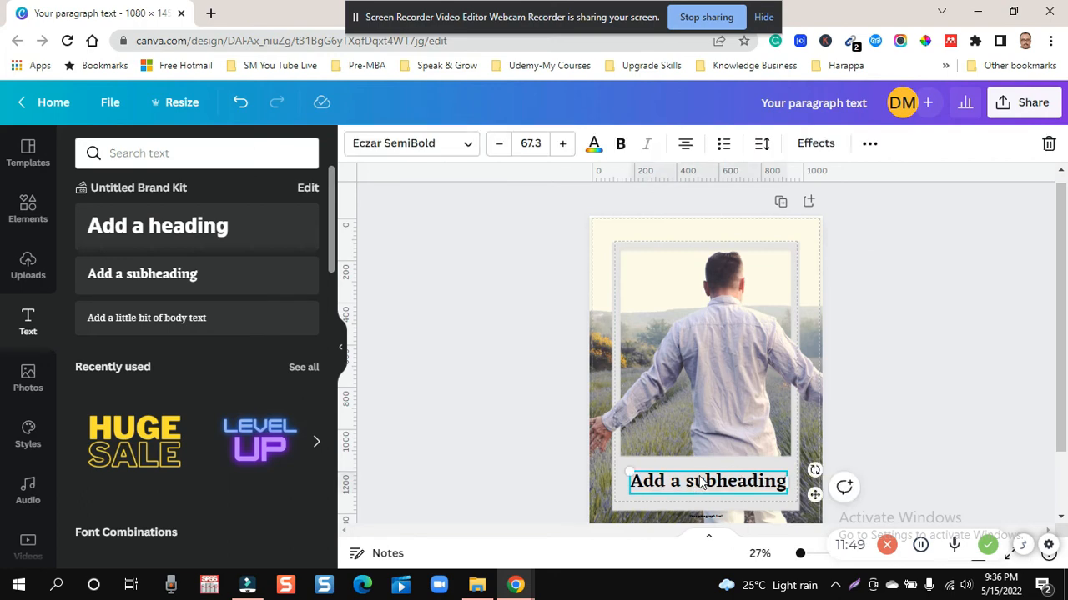
pyautogui.moveTo(698, 478); pyautogui.dragTo(702, 474)
# - Replace the subheading placeholder in the polaroid's lower band with "Do you have the couraGE TO COnqure this world"
pyautogui.doubleClick(702, 474)
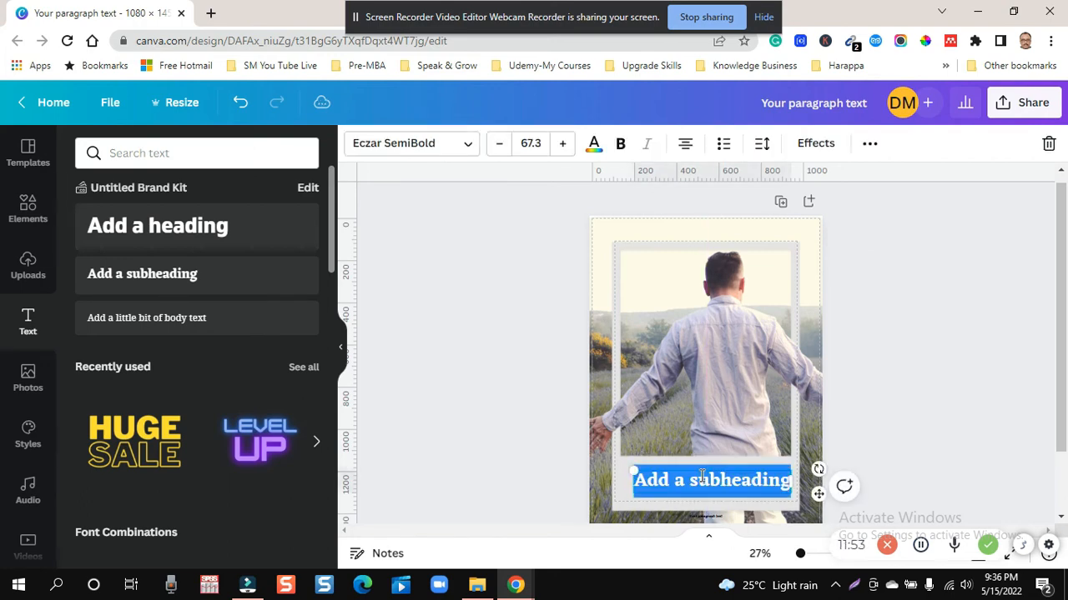
pyautogui.write('Do')
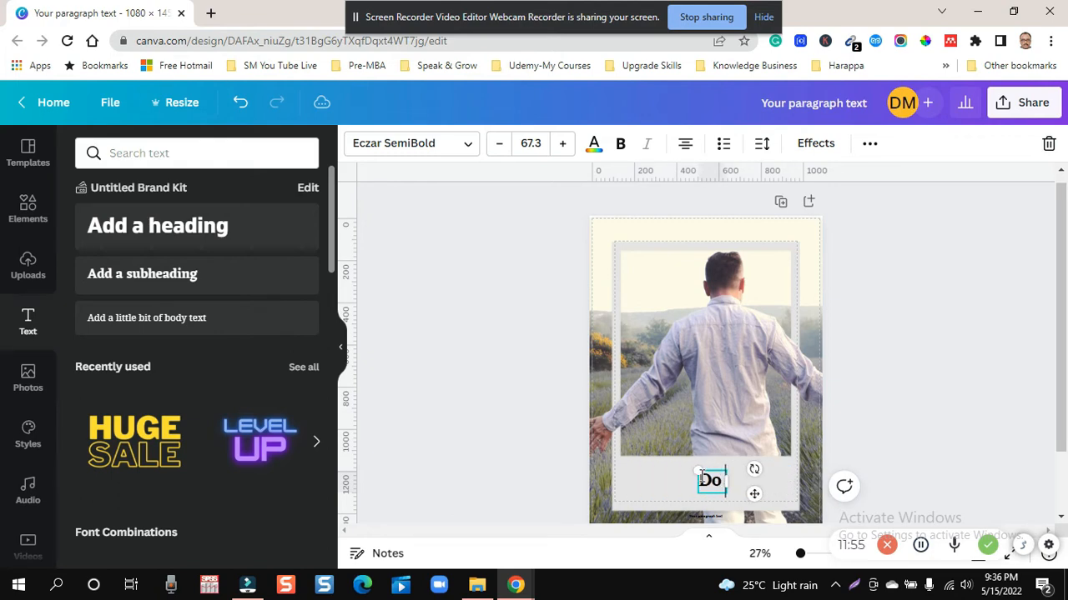
pyautogui.write(' you have the')
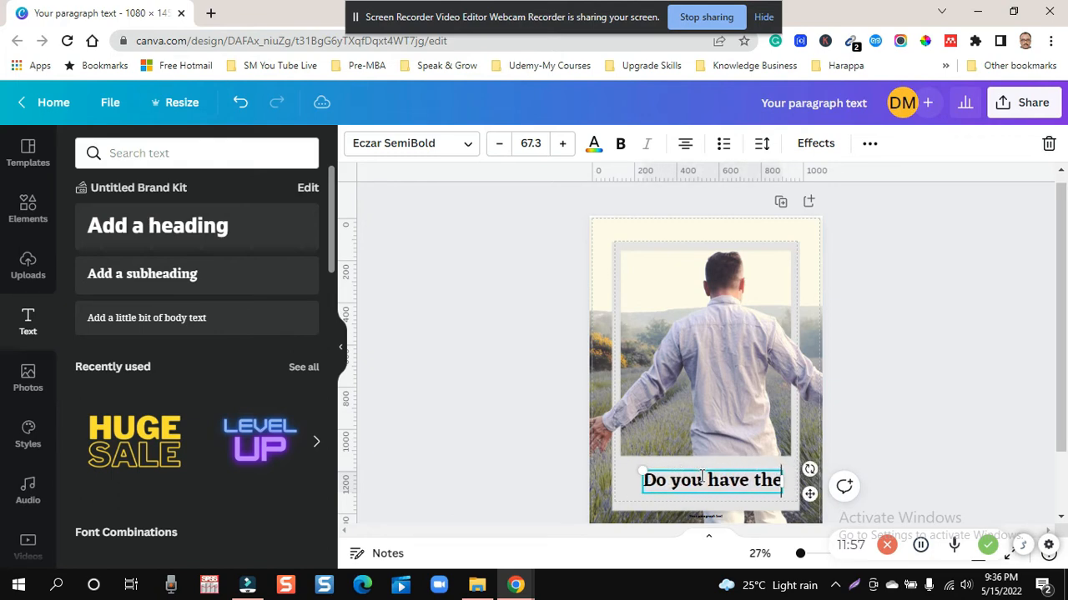
pyautogui.write(' couraGE')
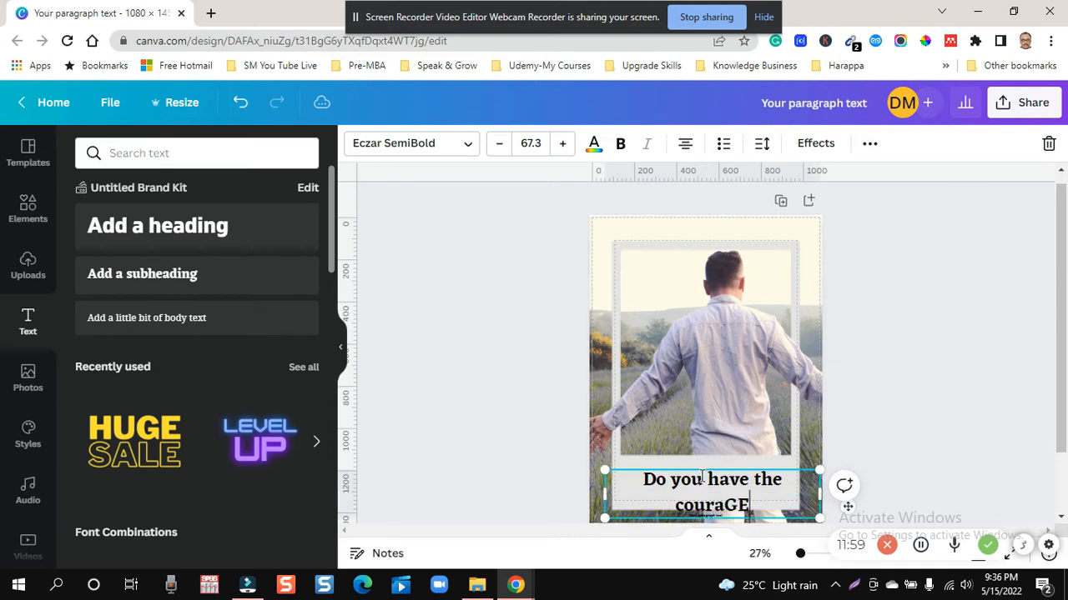
pyautogui.write(' TO ')
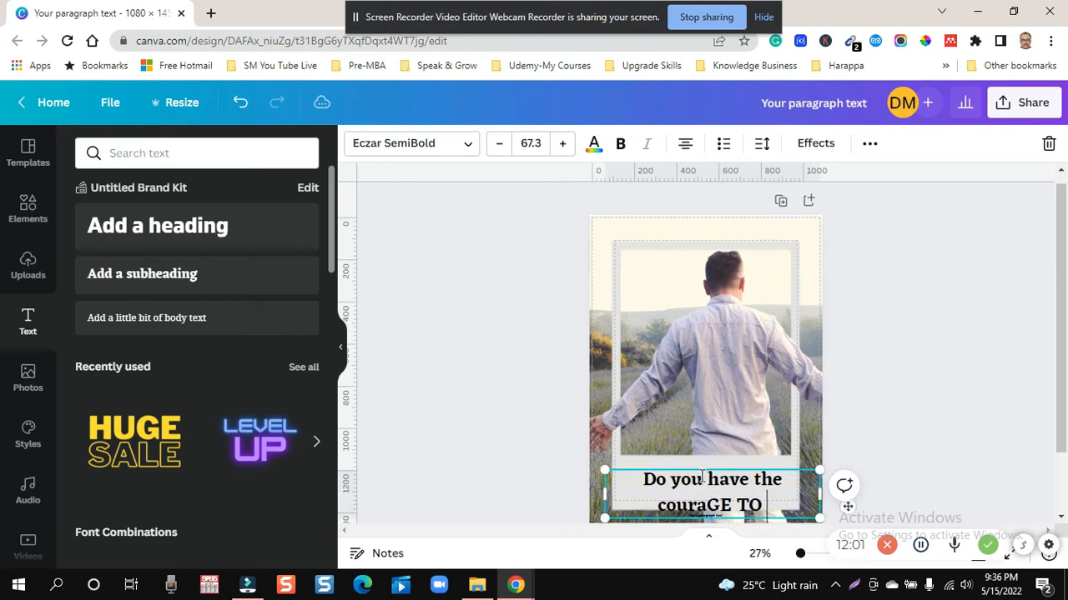
pyautogui.write('COnqu')
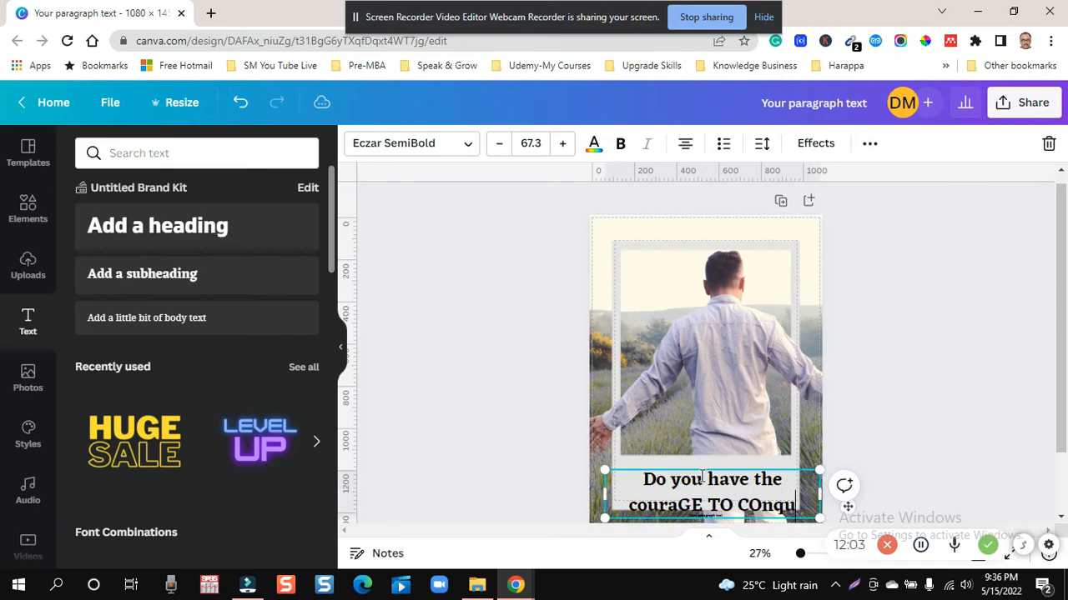
pyautogui.write('re')
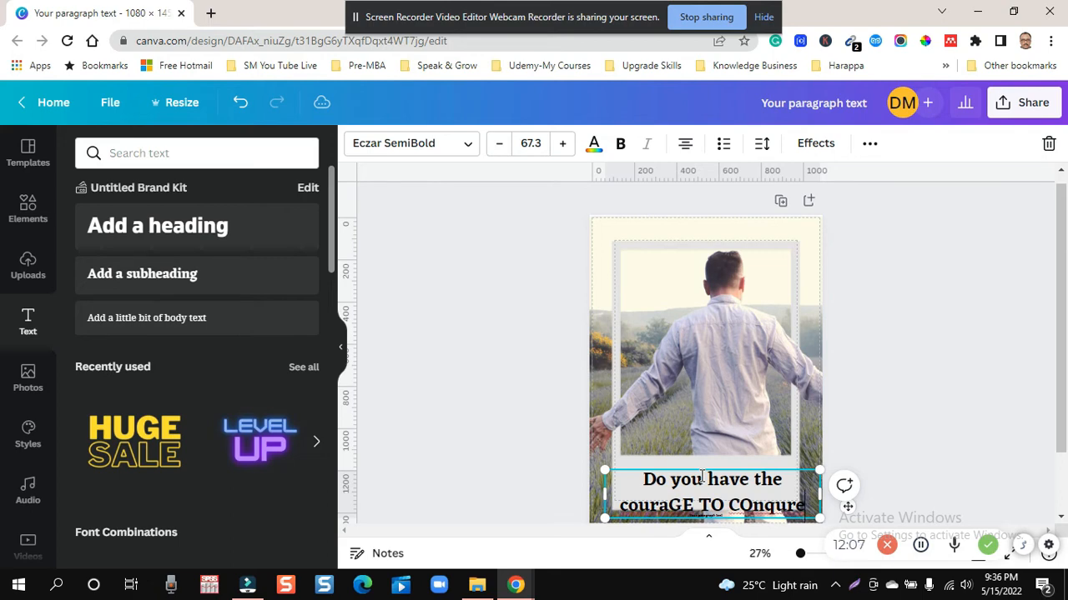
pyautogui.write('this ')
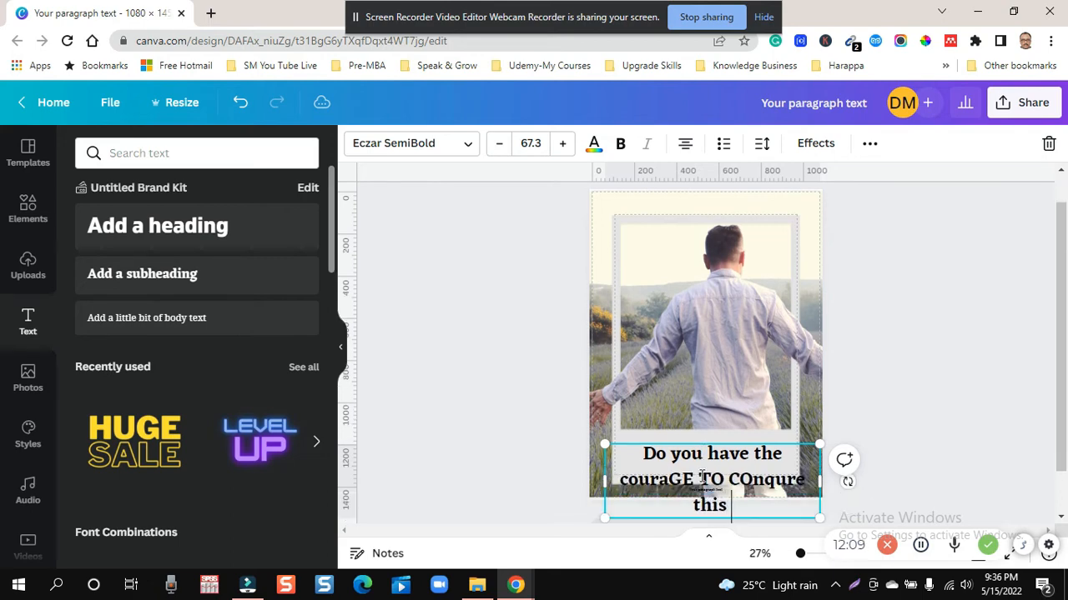
pyautogui.write('world')
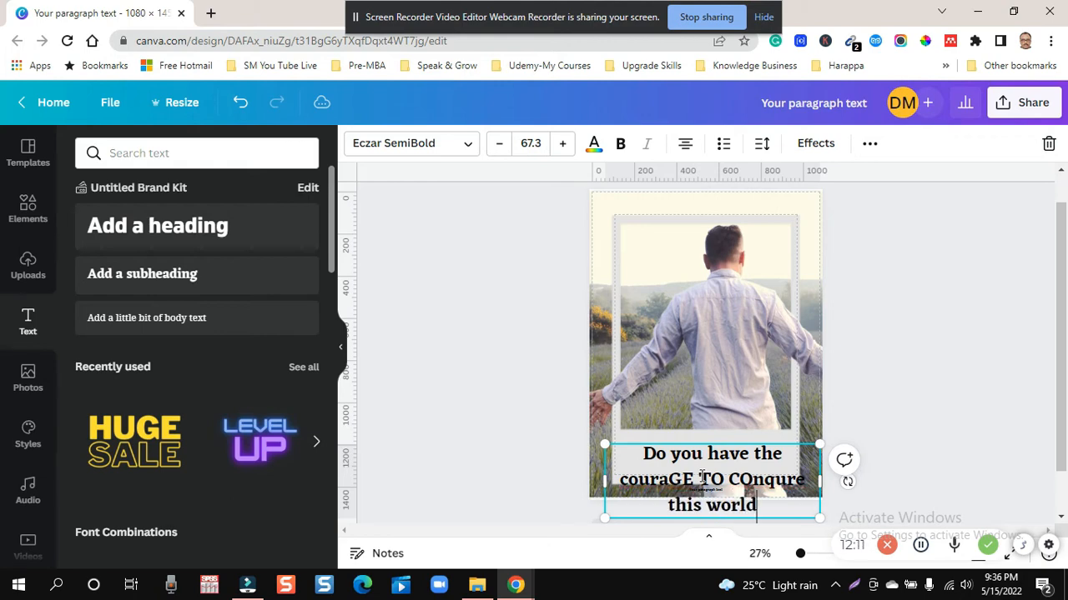
# - Try to correct the misspelled caption words with spell-check suggestions, choosing "courage" for "couraGE"
pyautogui.rightClick(759, 480)
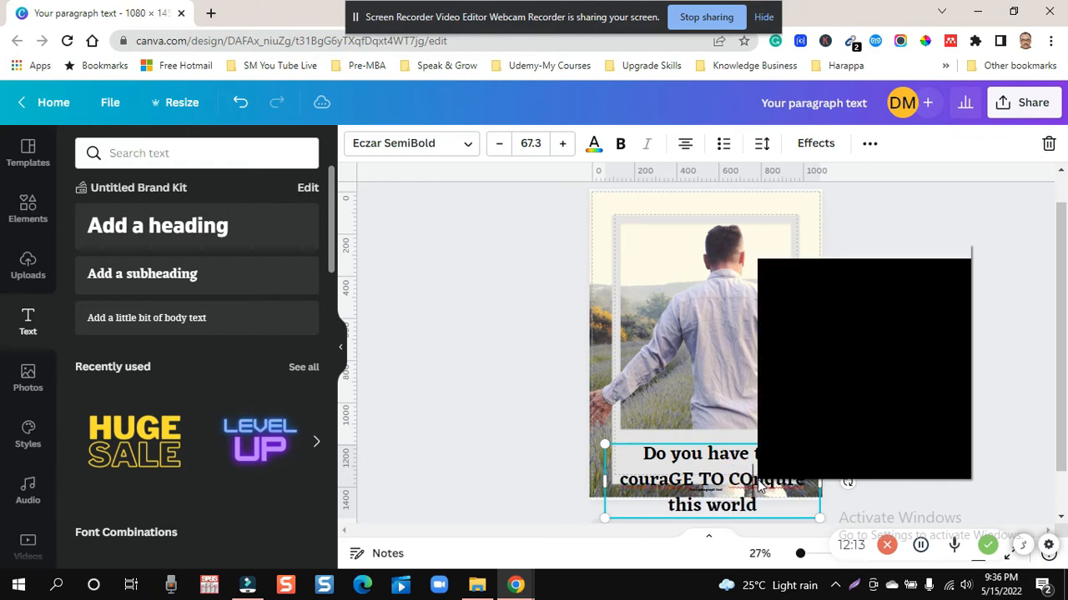
pyautogui.click(818, 274)
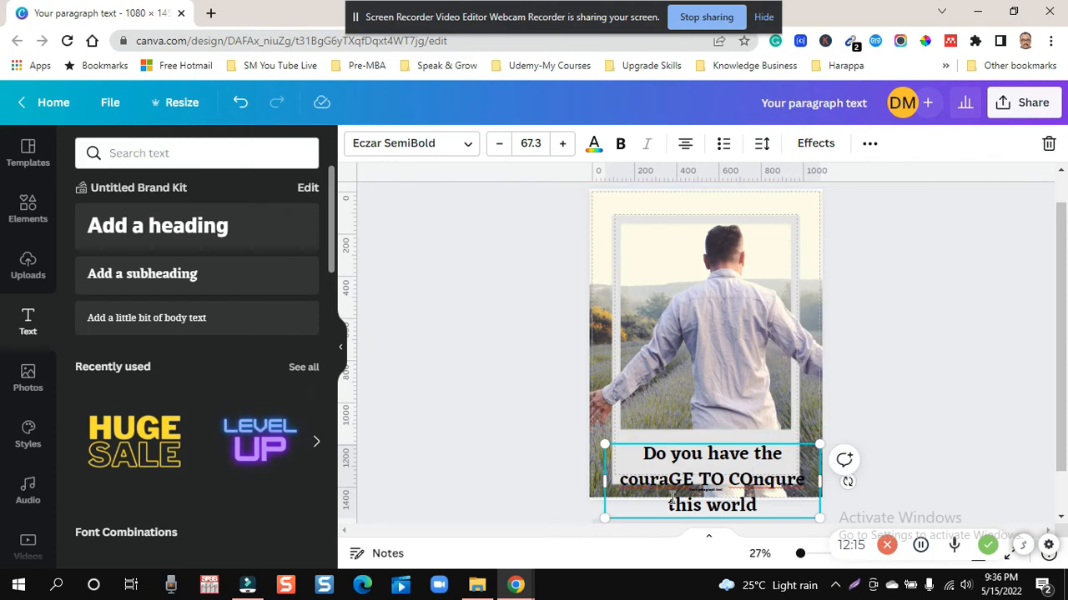
pyautogui.rightClick(677, 477)
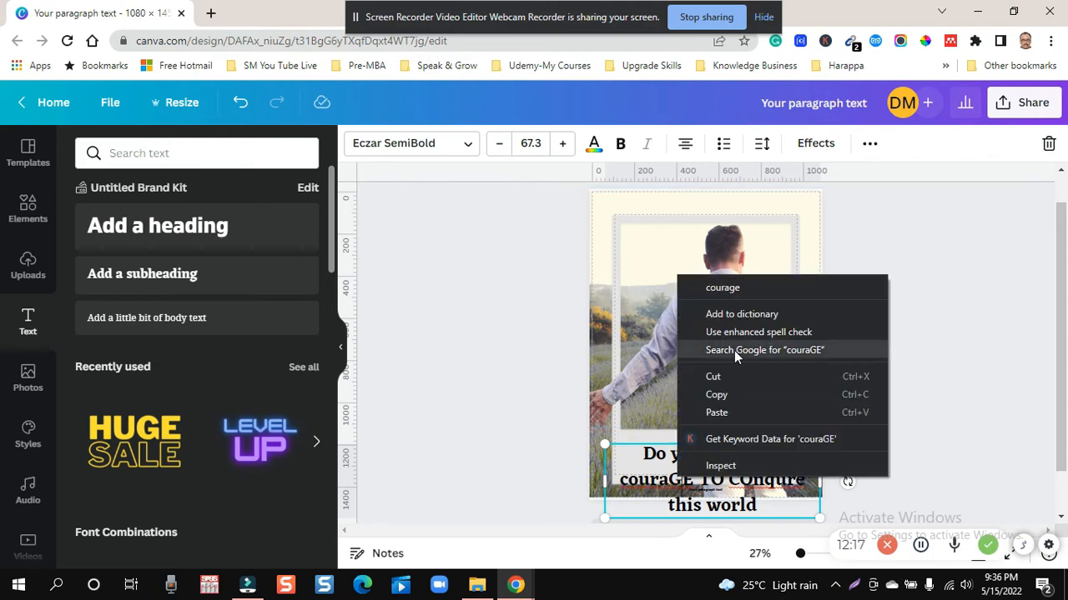
pyautogui.click(752, 292)
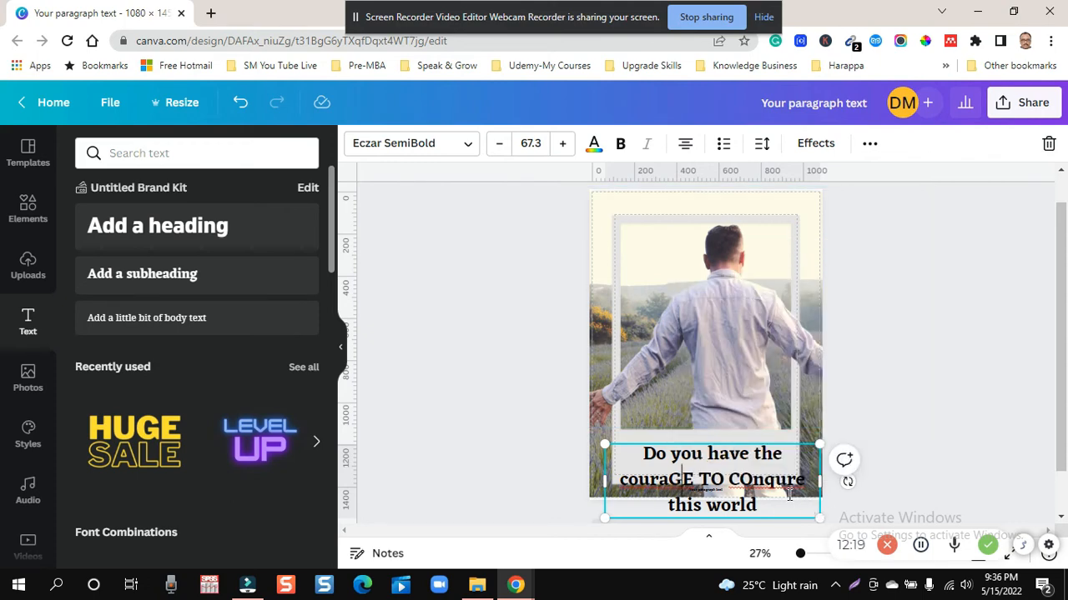
# - Shrink the caption to font size 51.1 and correct its capitals so it reads "Do you have the courage to Conqure this world"
pyautogui.moveTo(820, 519); pyautogui.dragTo(768, 500)
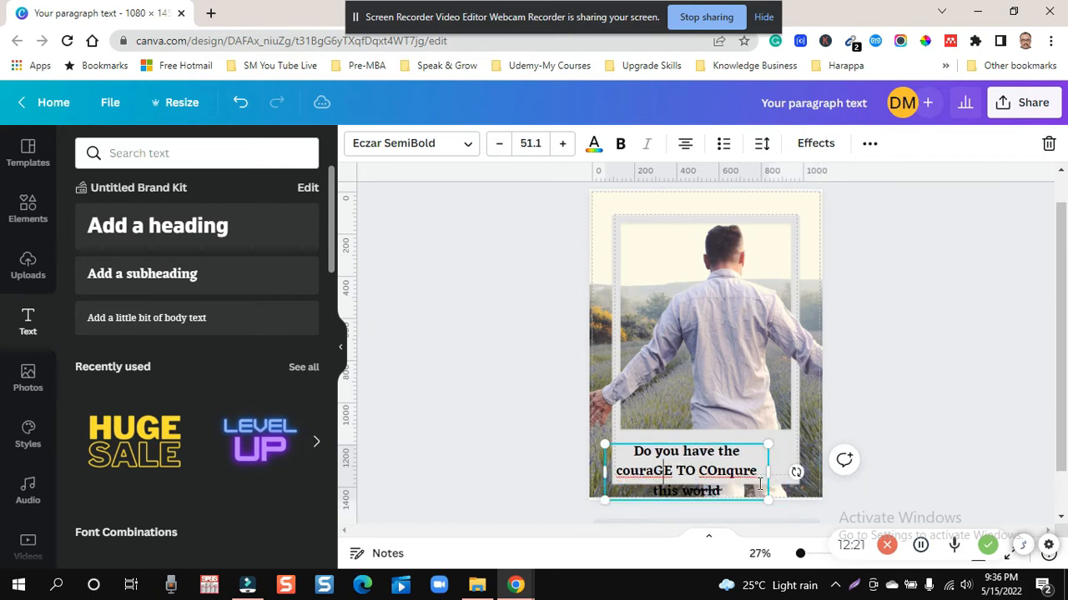
pyautogui.press('BackSpace')
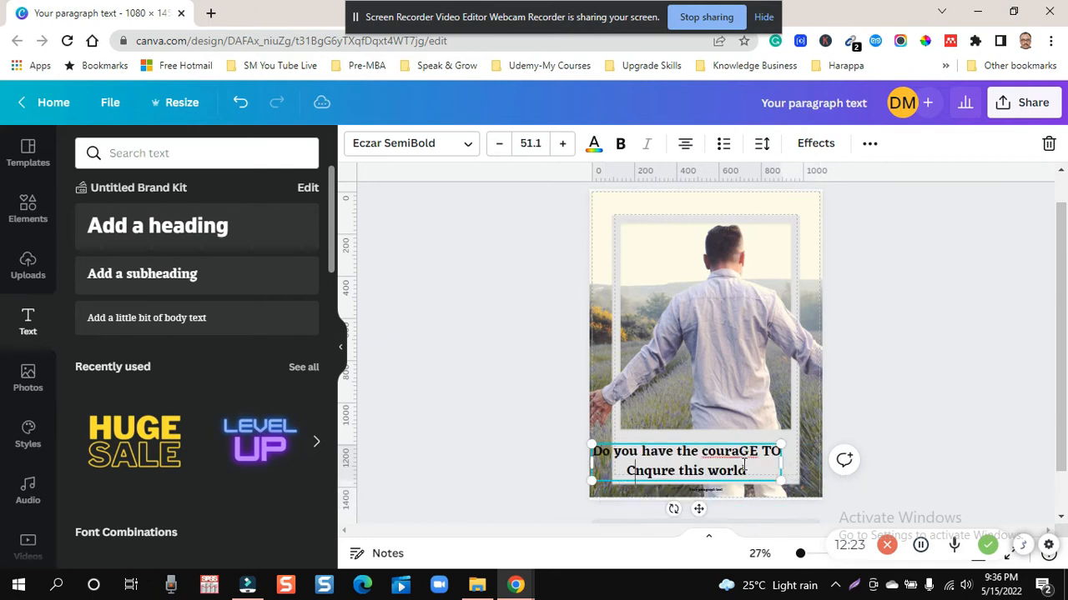
pyautogui.write('o')
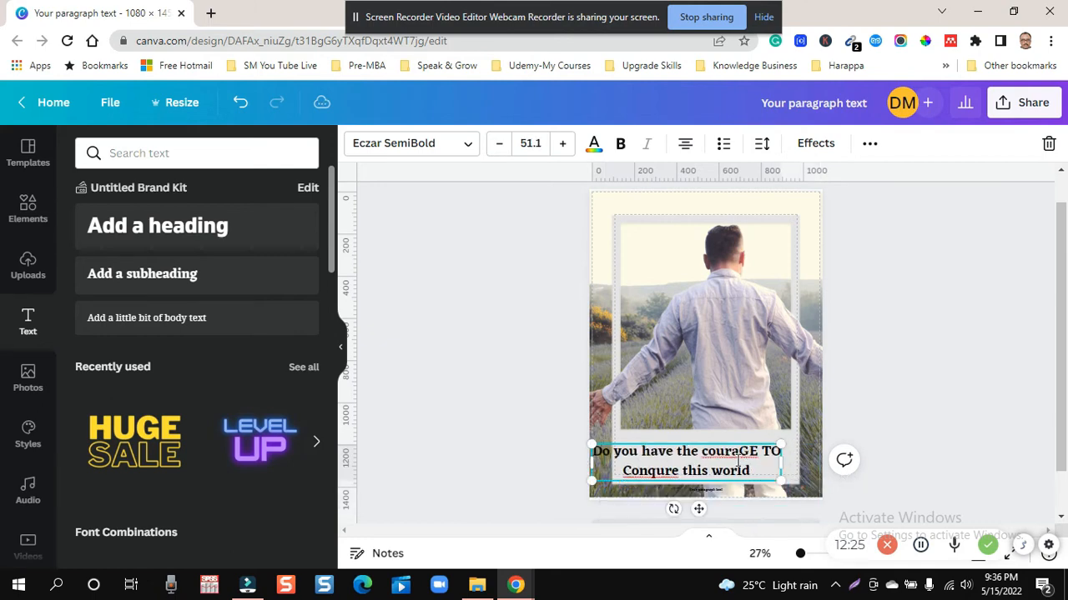
pyautogui.click(739, 454)
pyautogui.press('Delete')
pyautogui.press('Delete')
pyautogui.write('ge')
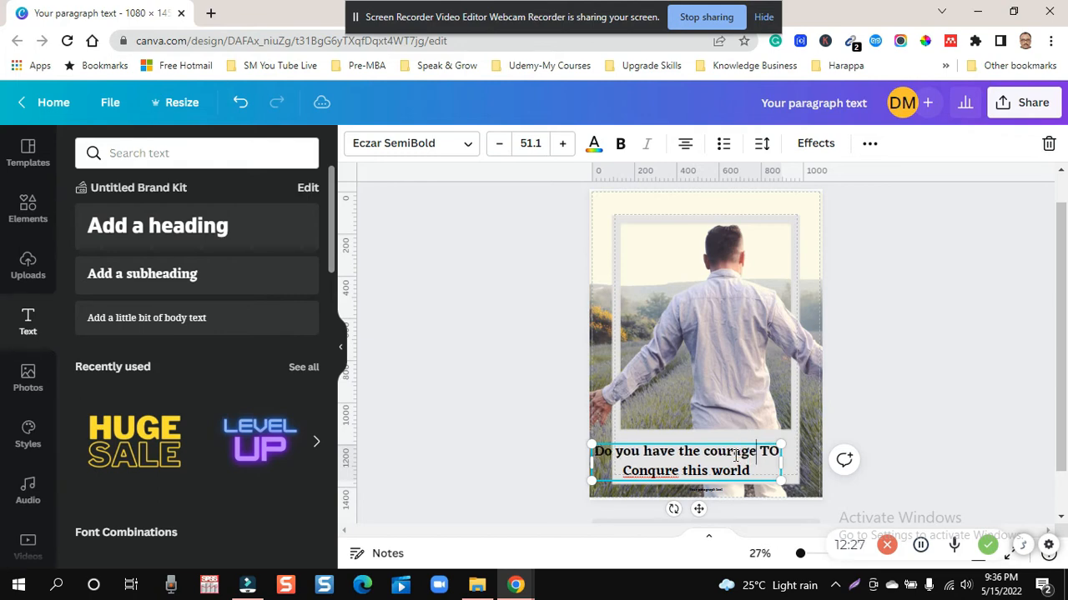
pyautogui.moveTo(758, 454); pyautogui.dragTo(779, 455)
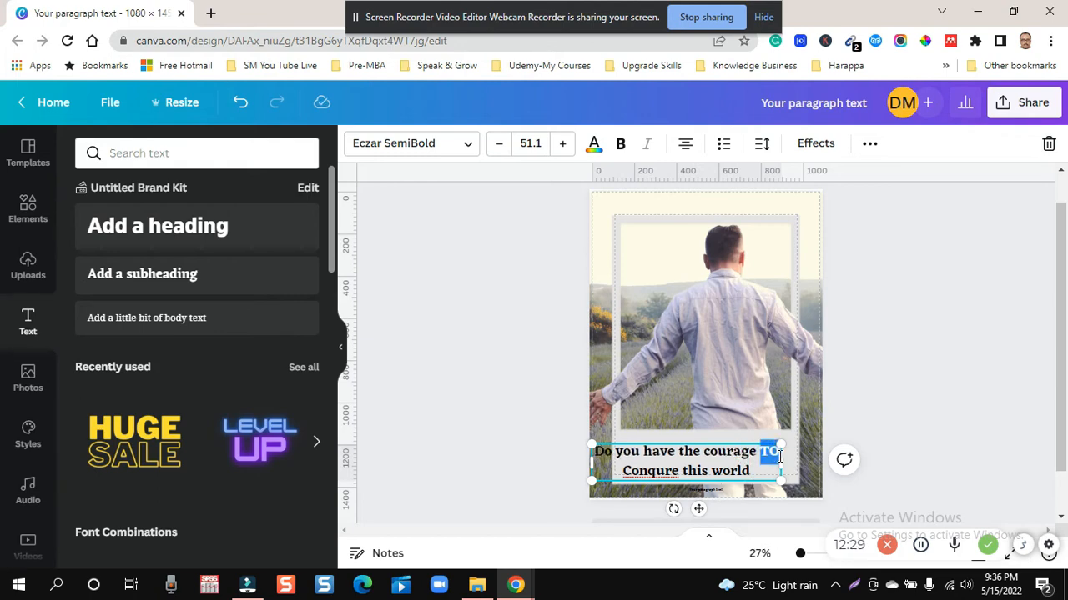
pyautogui.write('to')
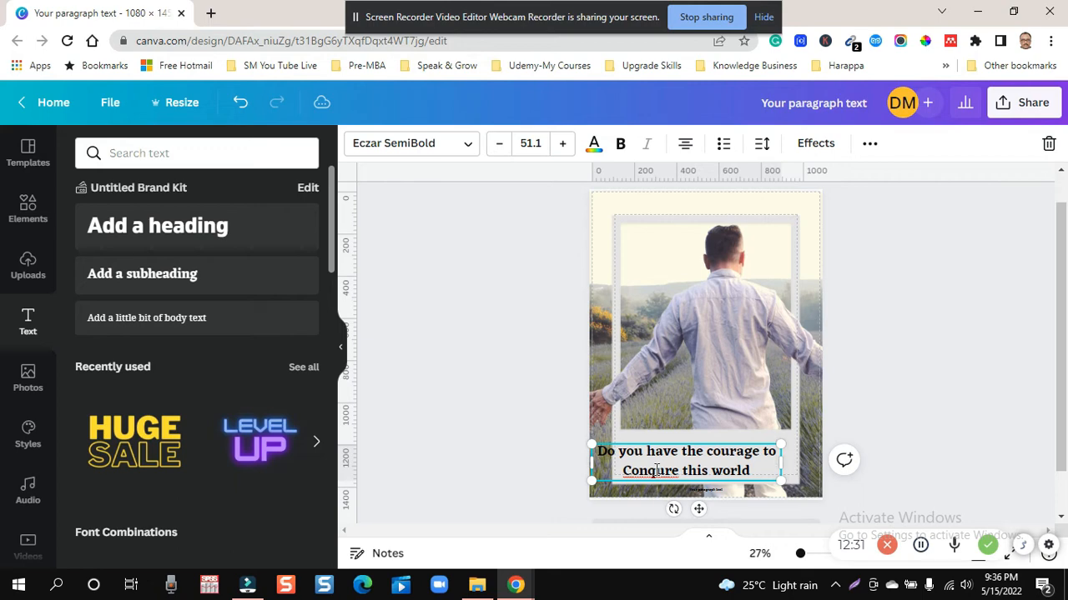
# - Try the spelling suggestion "Conquer" for "Conqure", and shrink the caption to font size 41 within the polaroid's lower band
pyautogui.rightClick(656, 470)
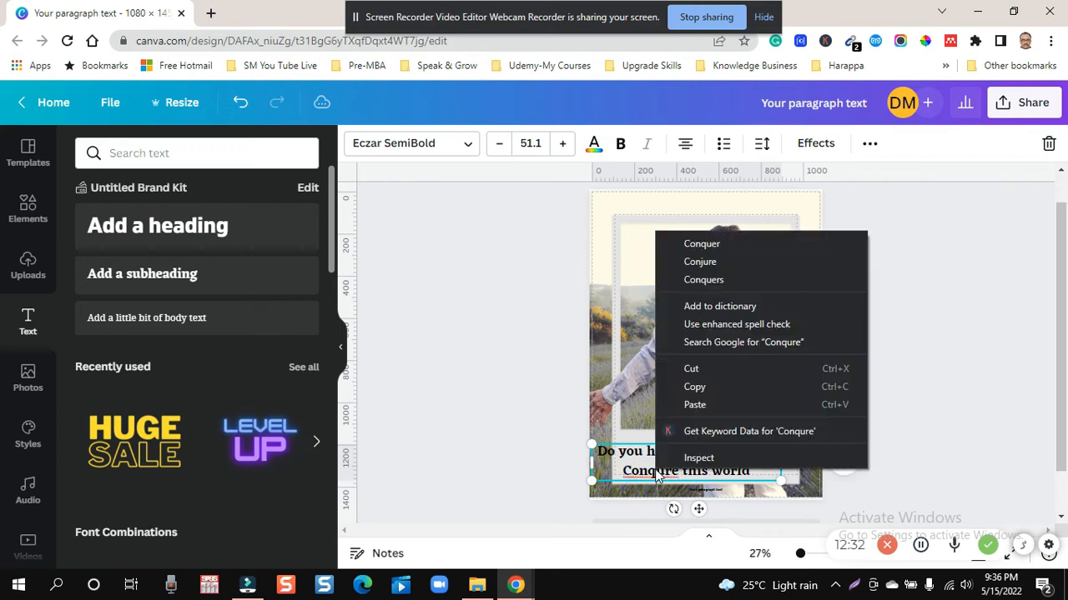
pyautogui.click(719, 243)
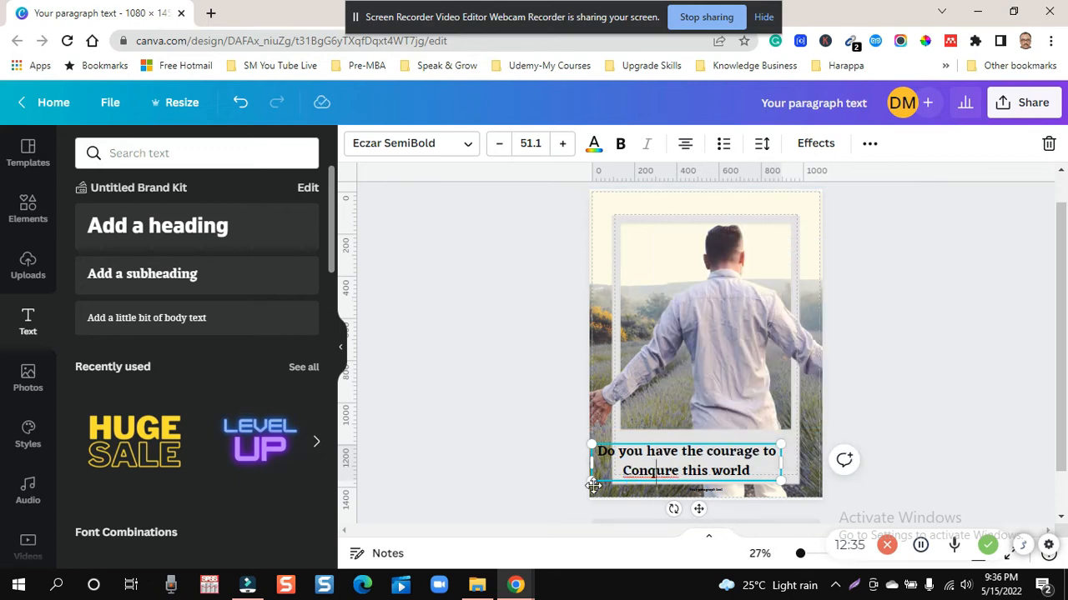
pyautogui.moveTo(610, 483); pyautogui.dragTo(647, 476)
pyautogui.click(943, 316)
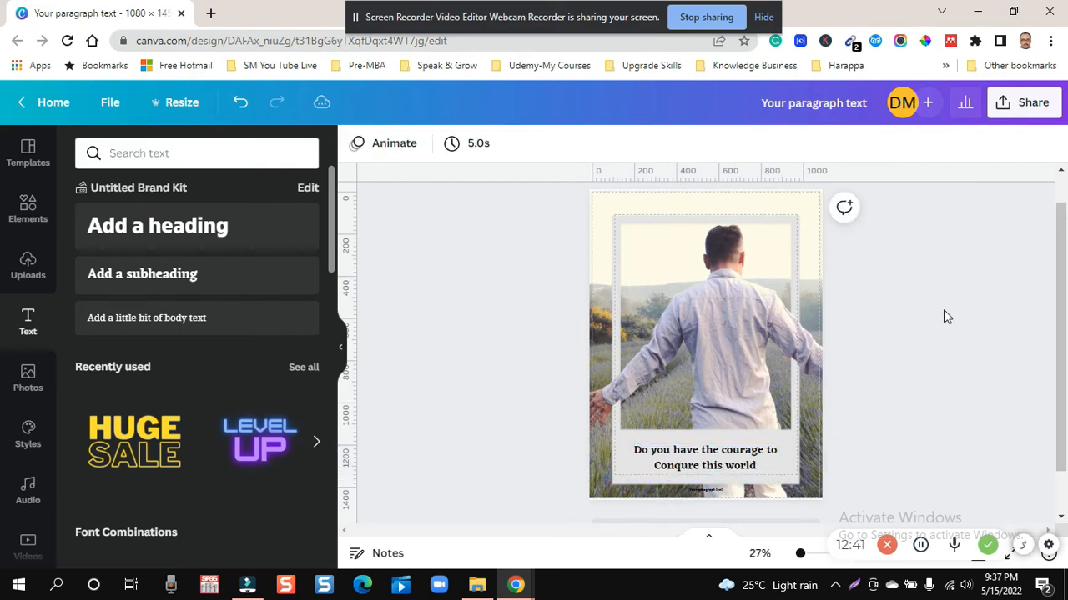
# - Move the caption slightly up in the polaroid's lower band and enlarge it to font size 46.2
pyautogui.click(690, 464)
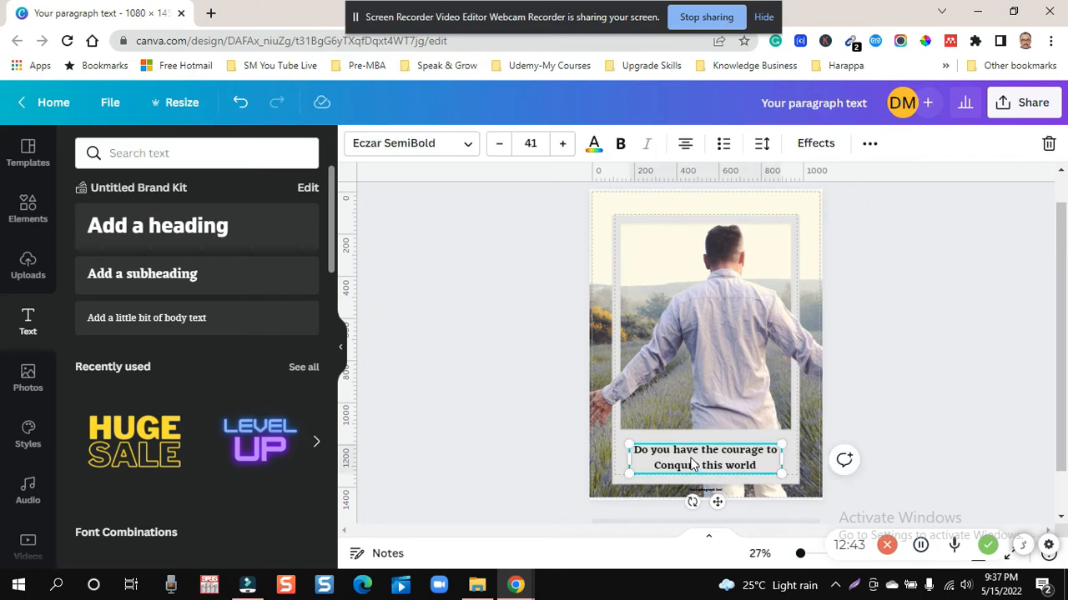
pyautogui.moveTo(691, 463); pyautogui.dragTo(693, 453)
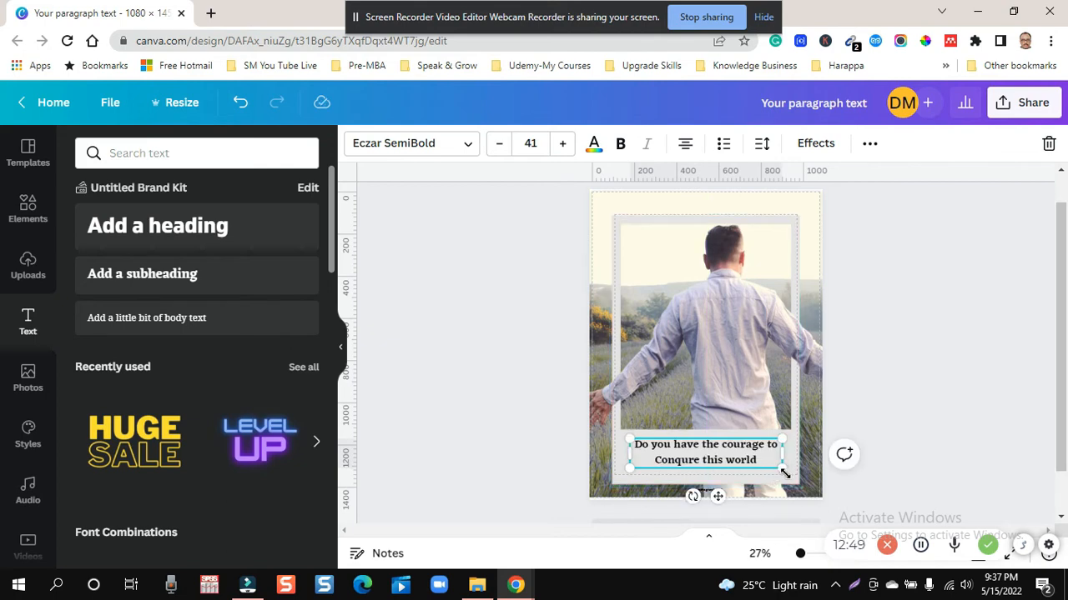
pyautogui.moveTo(784, 473)
pyautogui.mouseDown()
pyautogui.moveTo(801, 484)
pyautogui.moveTo(790, 478)
pyautogui.mouseUp()
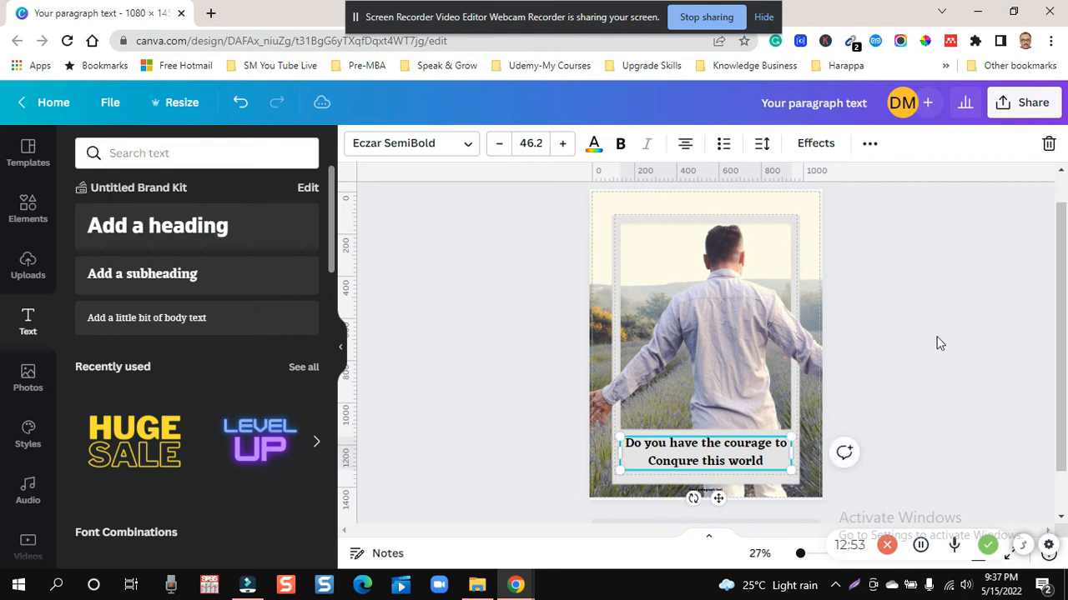
# - Recolor the caption dark red from the Digital Sedan palette and set its font size to 51.2
pyautogui.click(593, 143)
pyautogui.click(132, 338)
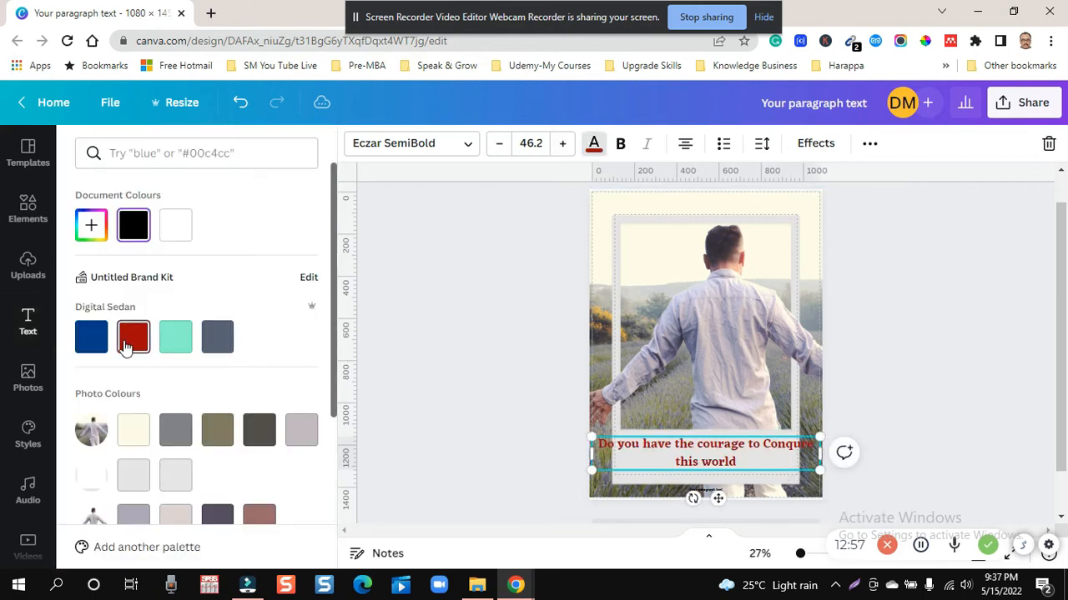
pyautogui.click(492, 143)
pyautogui.click(494, 143)
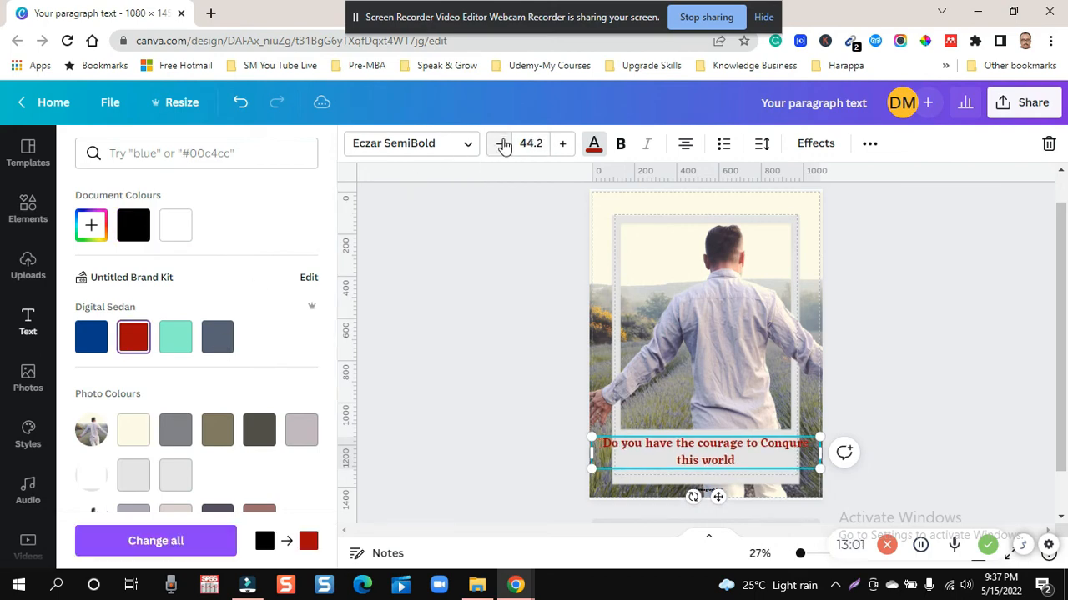
pyautogui.click(502, 143)
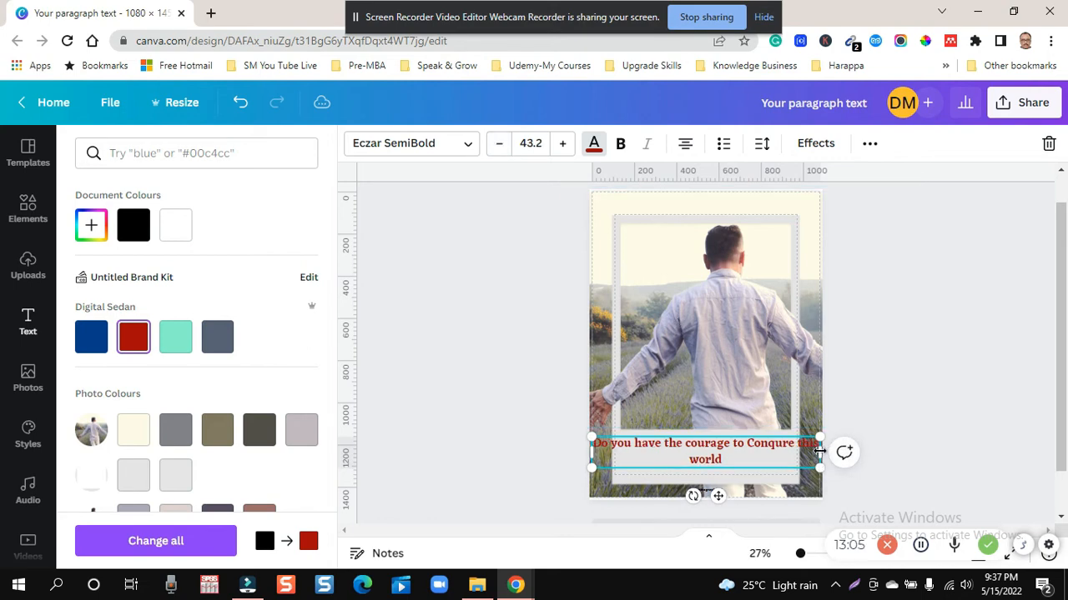
pyautogui.click(564, 145)
pyautogui.click(564, 146)
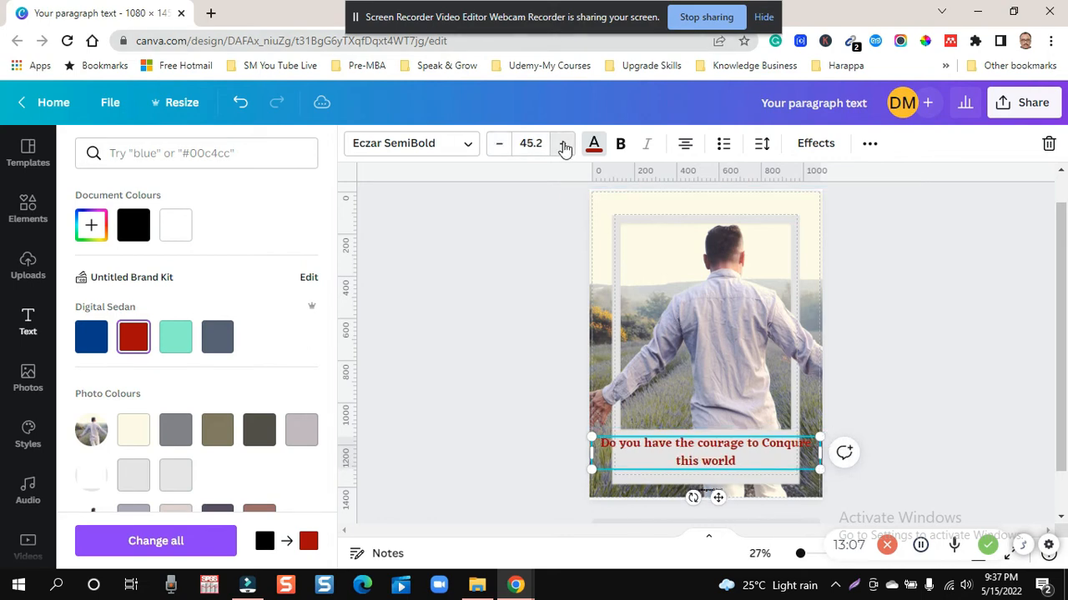
pyautogui.click(563, 145)
pyautogui.click(564, 146)
pyautogui.click(564, 145)
pyautogui.click(563, 145)
pyautogui.click(563, 145)
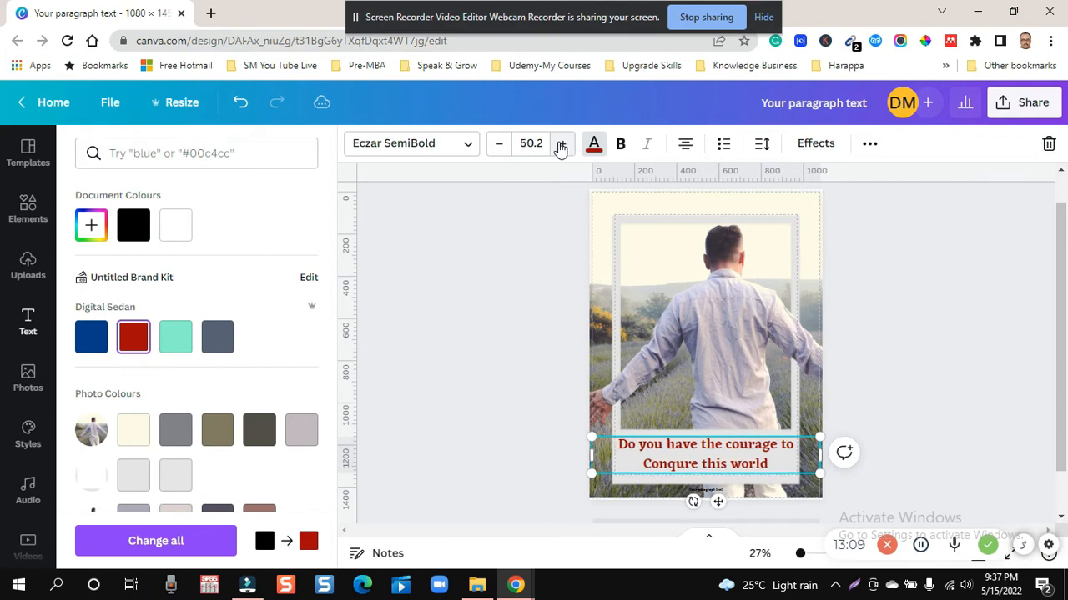
pyautogui.click(561, 145)
pyautogui.press('Escape')
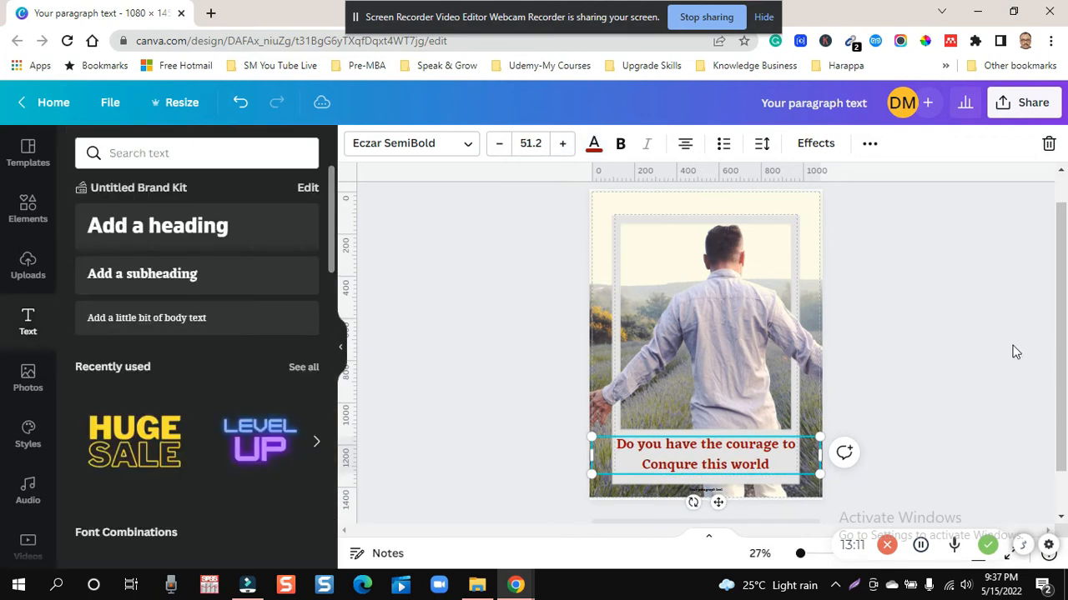
pyautogui.press('Escape')
# - Find the navy Wise Labs logo among the brand kit logos and add it to the page
pyautogui.scroll(1, 1005, 349)
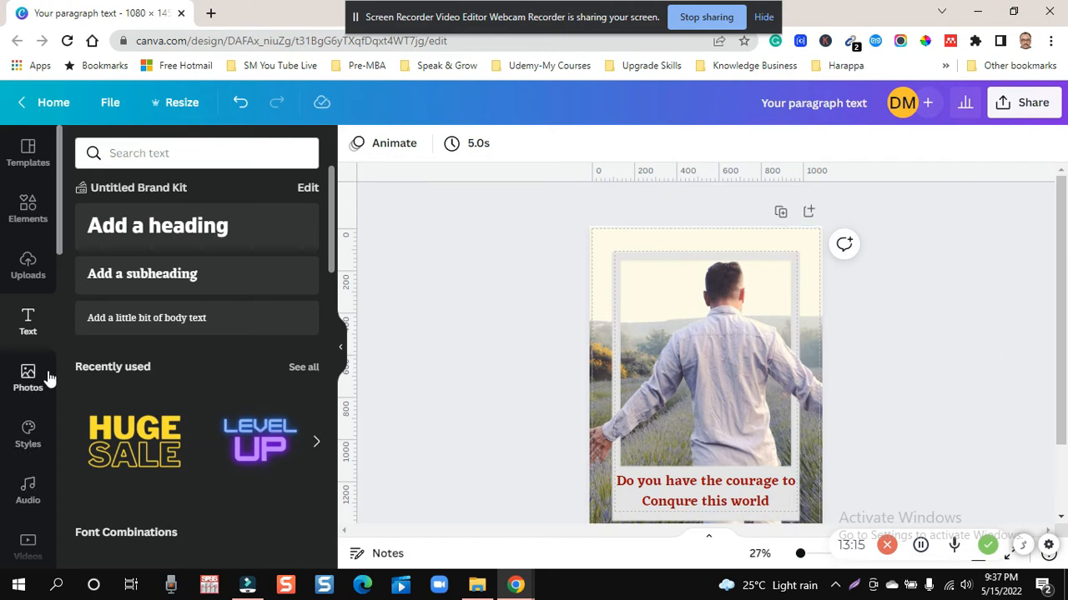
pyautogui.click(20, 275)
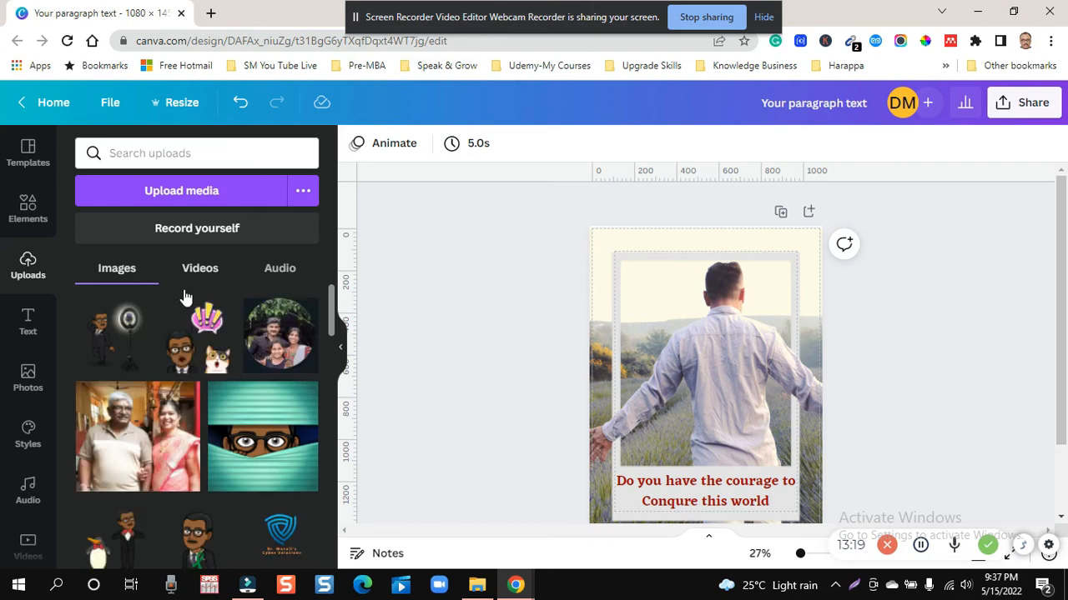
pyautogui.scroll(-3, 186, 301)
pyautogui.scroll(-1, 28, 484)
pyautogui.scroll(-5, 28, 487)
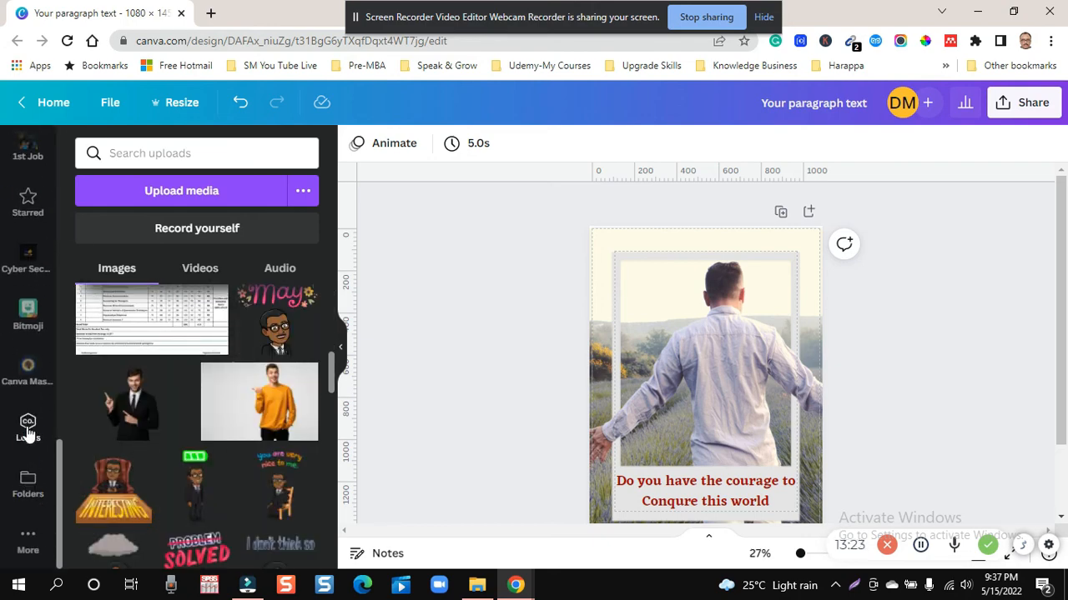
pyautogui.click(28, 430)
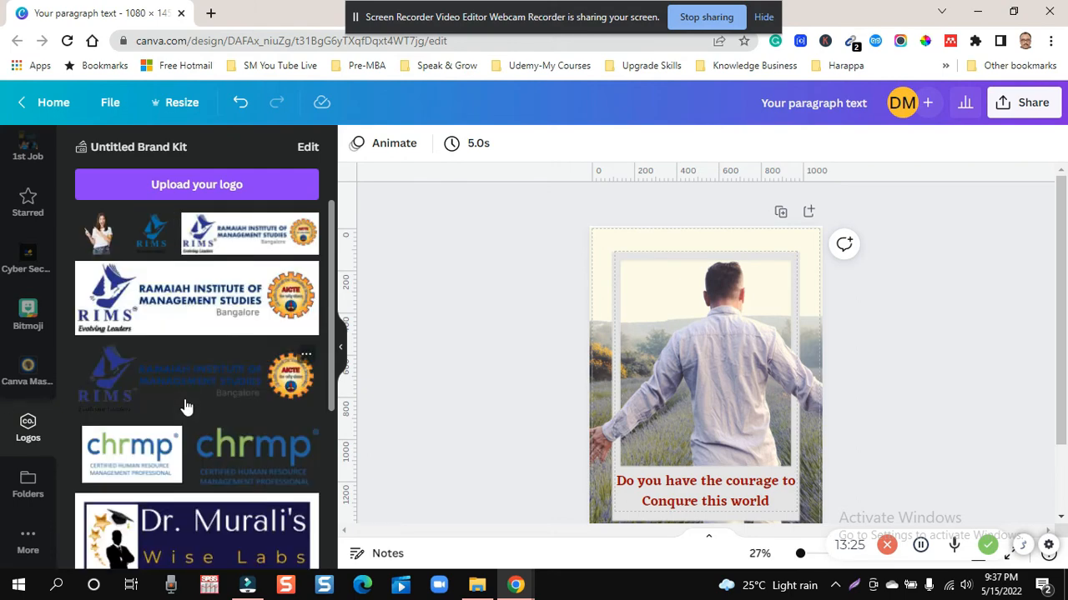
pyautogui.scroll(-3, 186, 406)
pyautogui.click(242, 309)
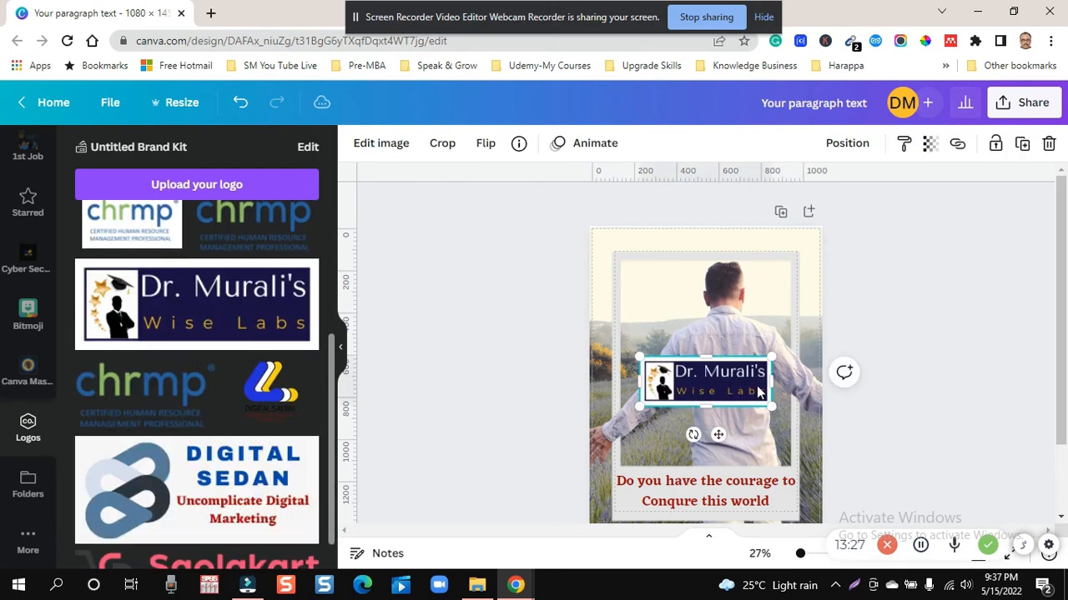
# - Move the Wise Labs logo to the page's upper-right corner and shrink it to fit above the polaroid frame
pyautogui.moveTo(735, 383); pyautogui.dragTo(784, 256)
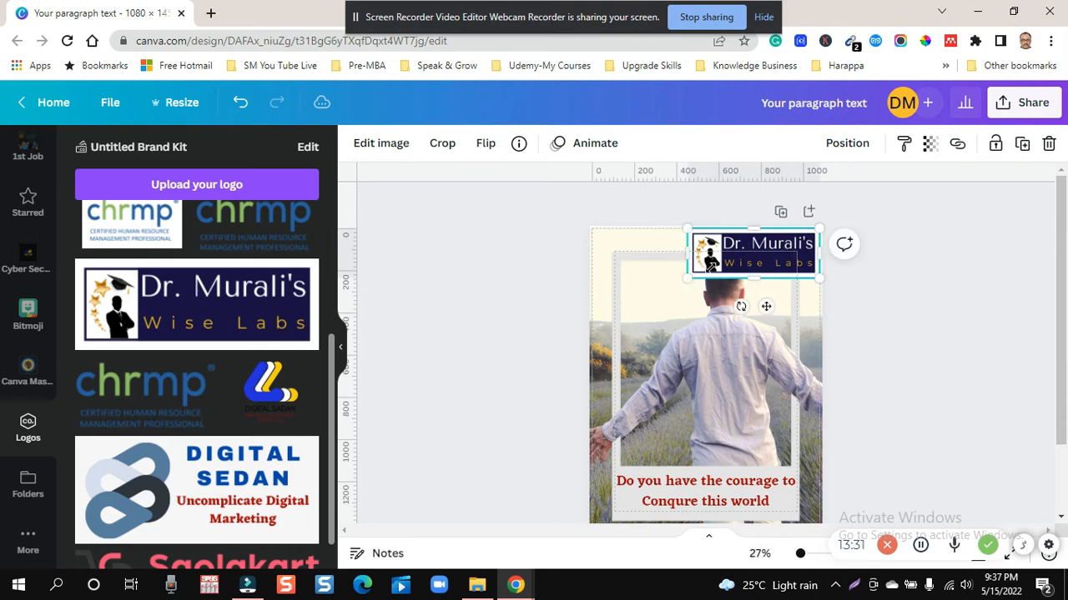
pyautogui.moveTo(689, 272); pyautogui.dragTo(754, 247)
pyautogui.click(901, 362)
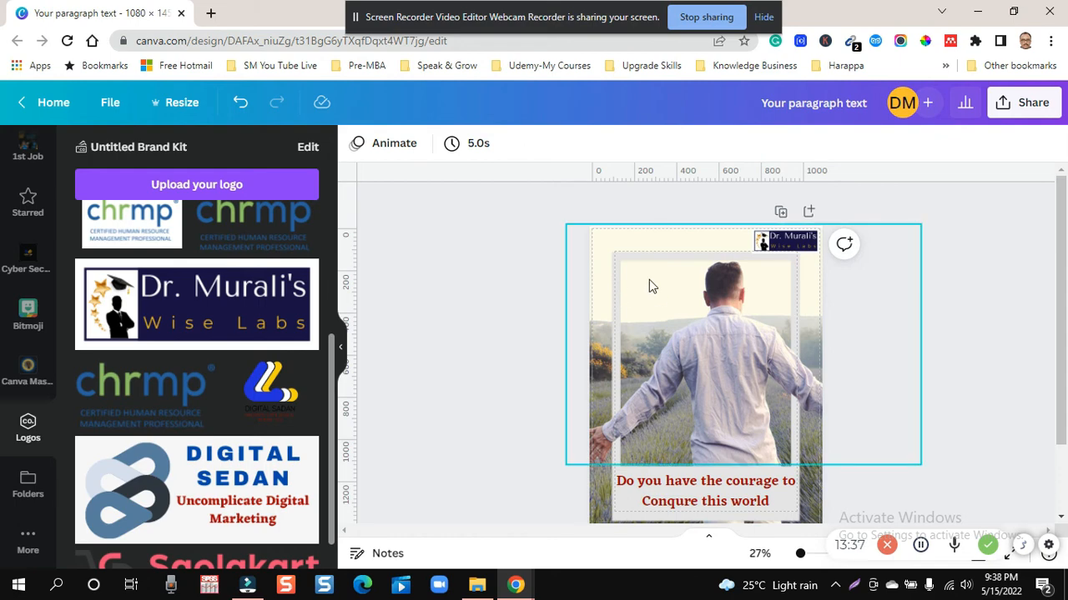
# - Tighten the red caption's line spacing to 1.13 and narrow its text box on both sides to the polaroid's width
pyautogui.click(705, 495)
pyautogui.click(761, 145)
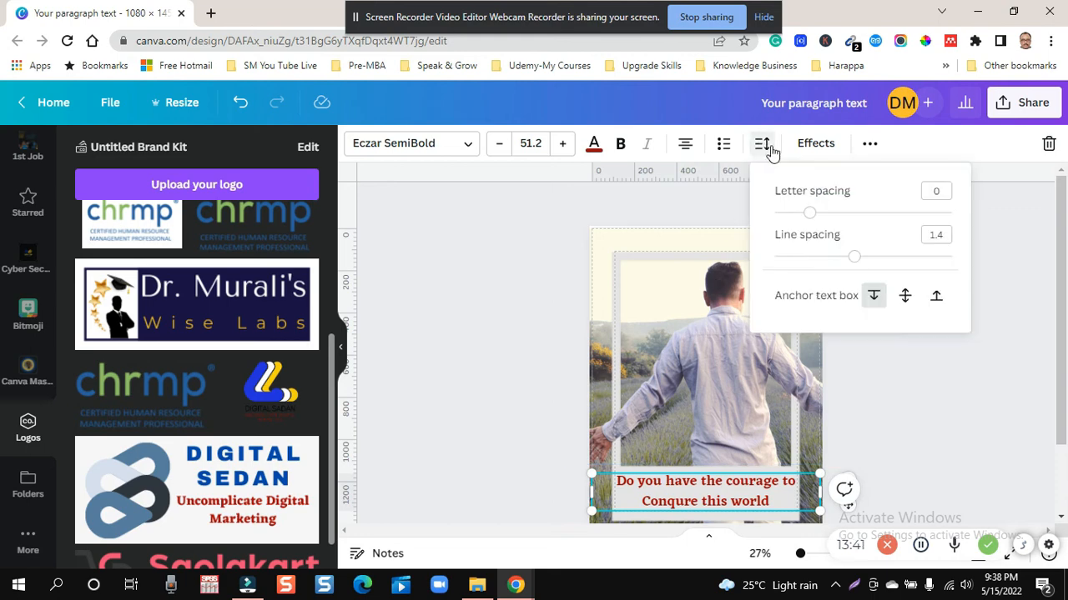
pyautogui.moveTo(854, 255); pyautogui.dragTo(830, 256)
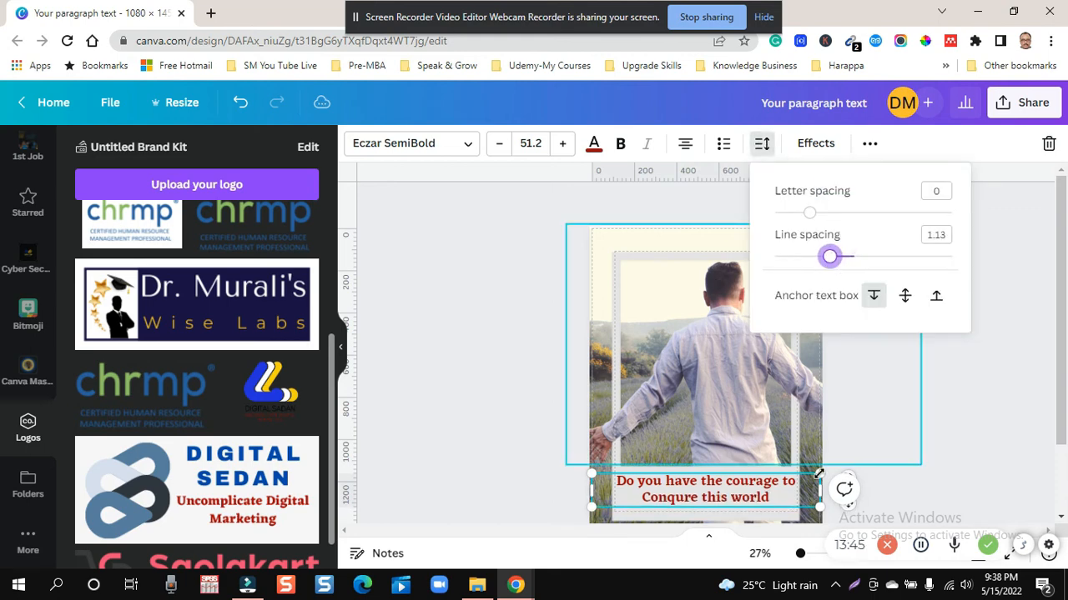
pyautogui.moveTo(819, 485); pyautogui.dragTo(798, 487)
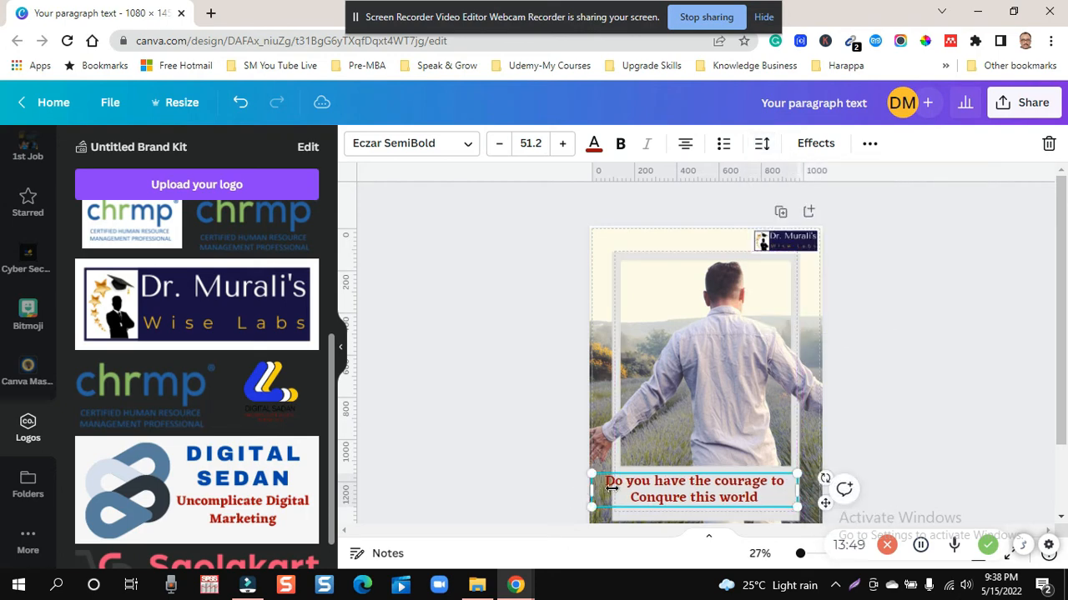
pyautogui.moveTo(612, 487); pyautogui.dragTo(611, 490)
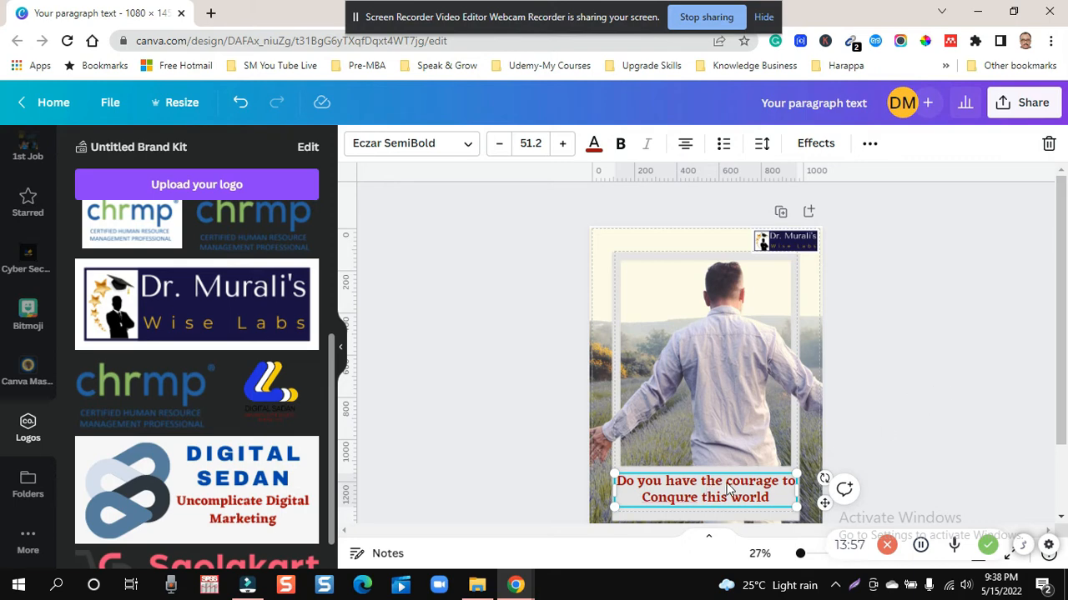
pyautogui.click(856, 485)
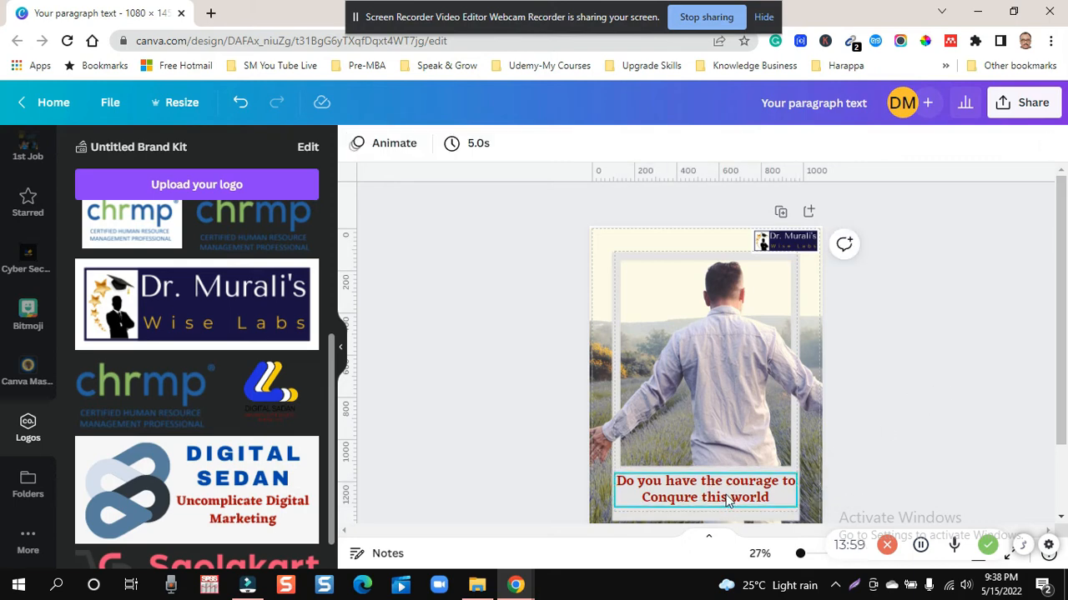
# - Move the caption up to just below the polaroid's photo area and reduce its line spacing to 1.01
pyautogui.moveTo(723, 498); pyautogui.dragTo(726, 491)
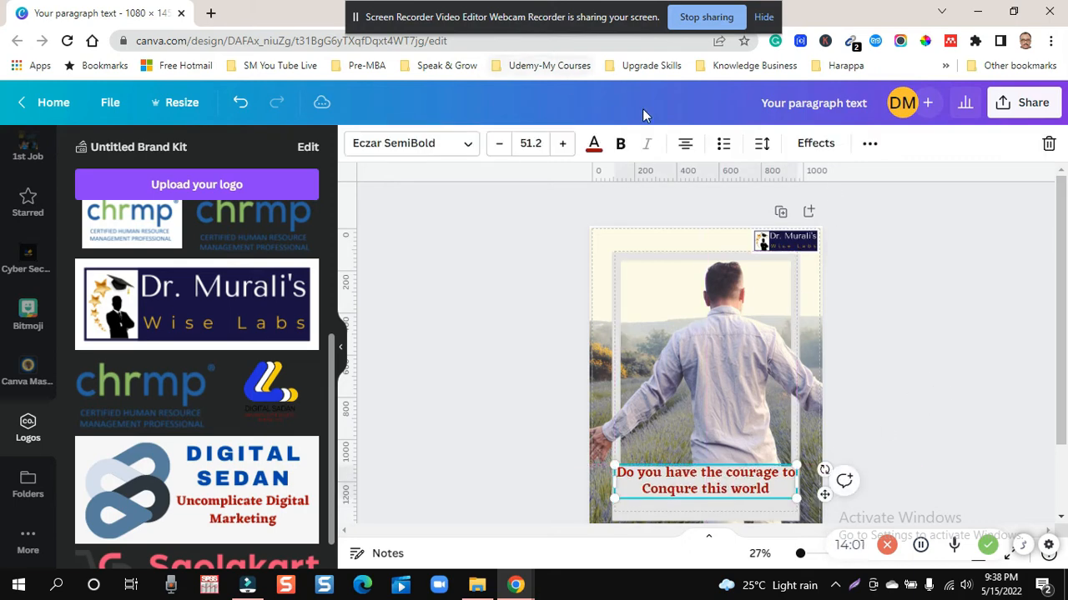
pyautogui.click(761, 144)
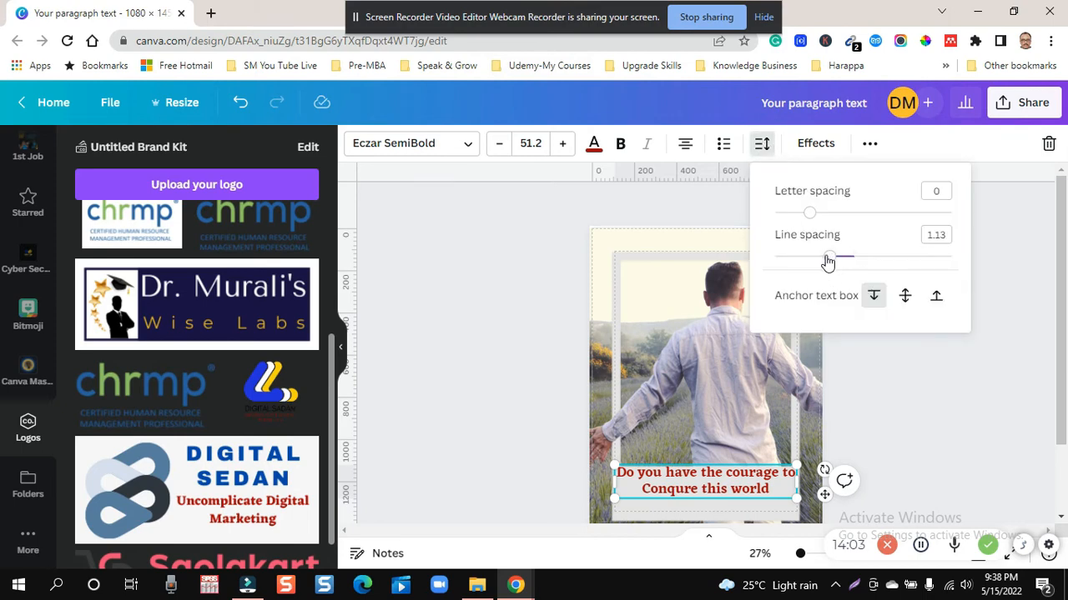
pyautogui.moveTo(827, 257); pyautogui.dragTo(823, 260)
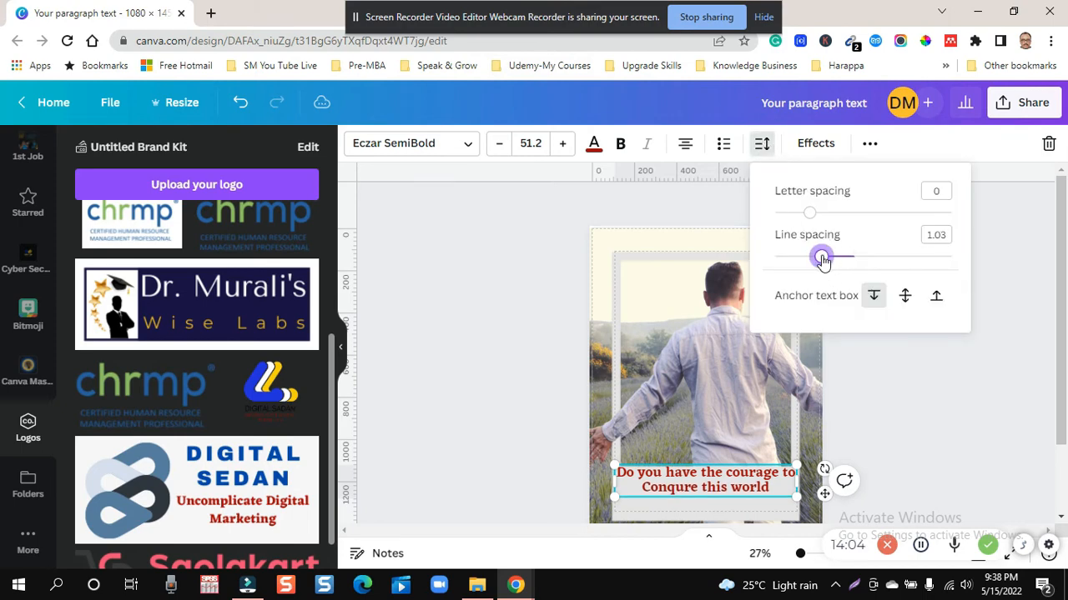
# - Break the caption after "courage" so its second line reads "to Conqure this world"
pyautogui.click(782, 475)
pyautogui.press('Return')
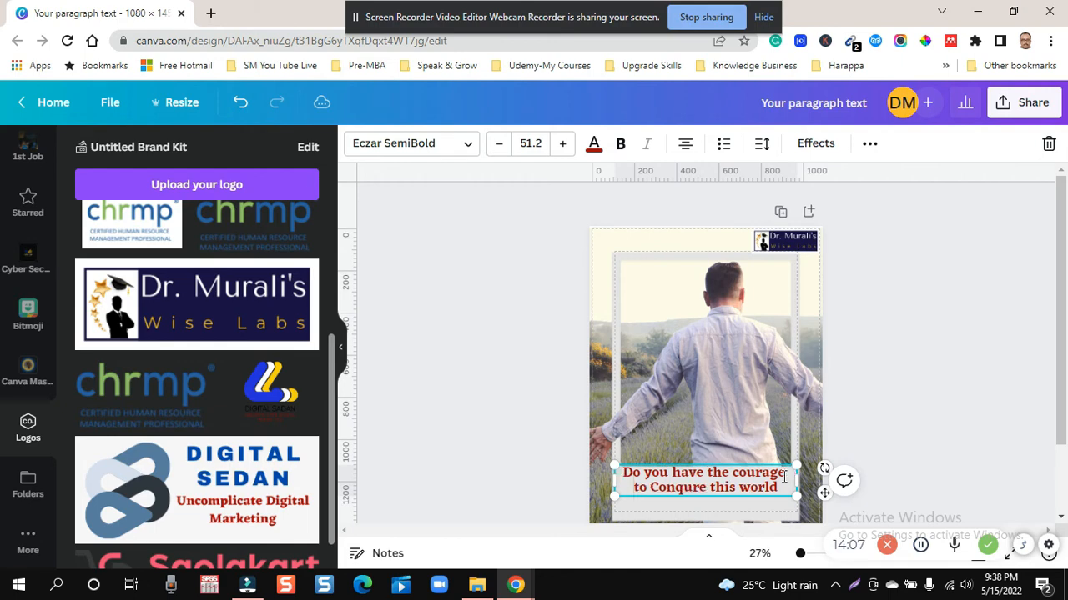
pyautogui.click(912, 477)
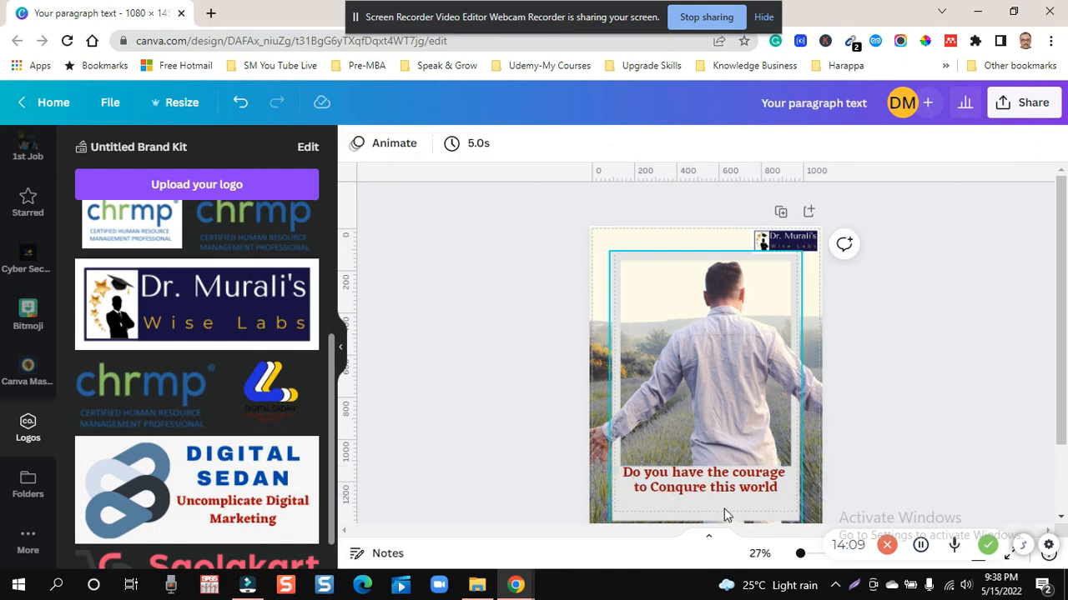